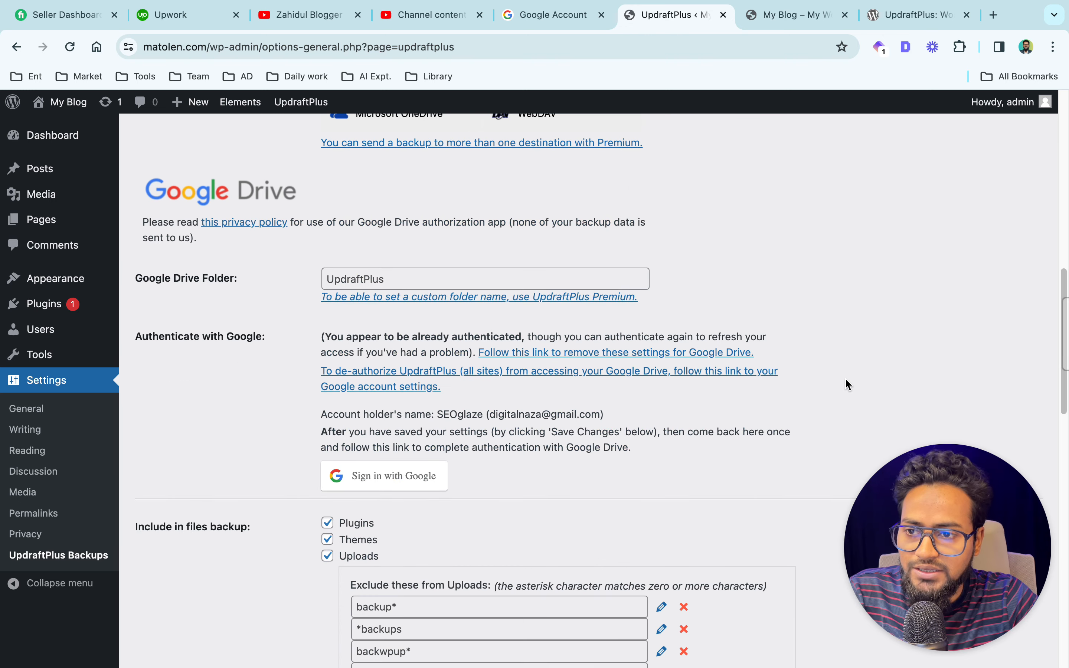
# Re-authenticate the Google Drive remote storage for UpdraftPlus by signing in with the chosen Google account
pyautogui.click(362, 400)
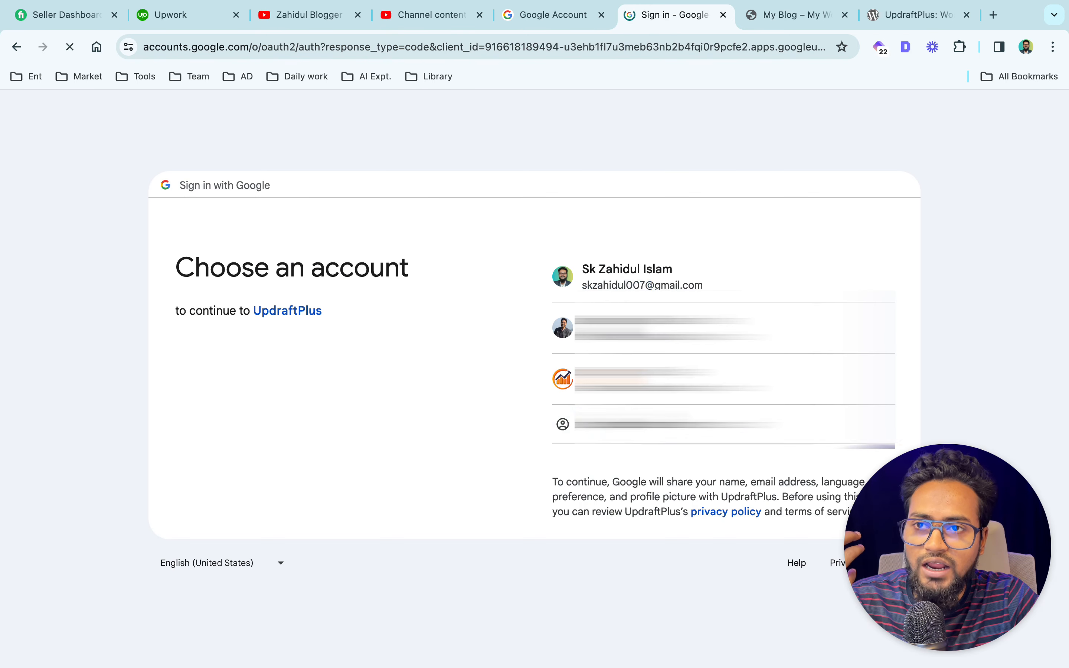
pyautogui.click(640, 417)
pyautogui.scroll(-6, 638, 461)
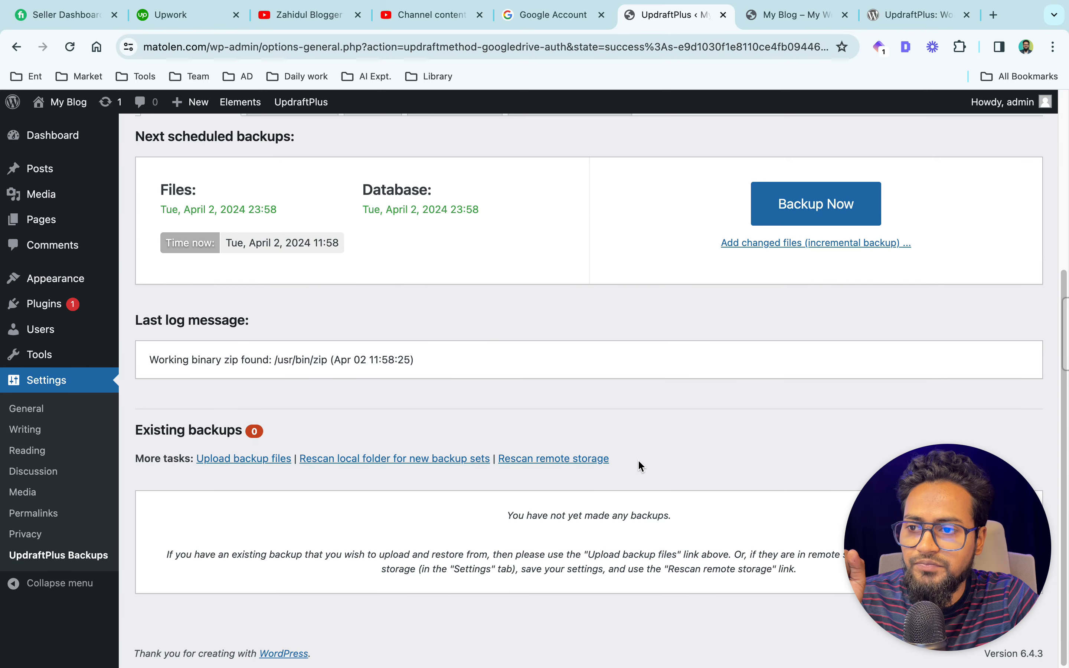
# Open the UpdraftPlus settings and examine the Google Drive folder and the authenticated account holder's details
pyautogui.scroll(3, 638, 461)
pyautogui.scroll(3, 638, 460)
pyautogui.click(372, 334)
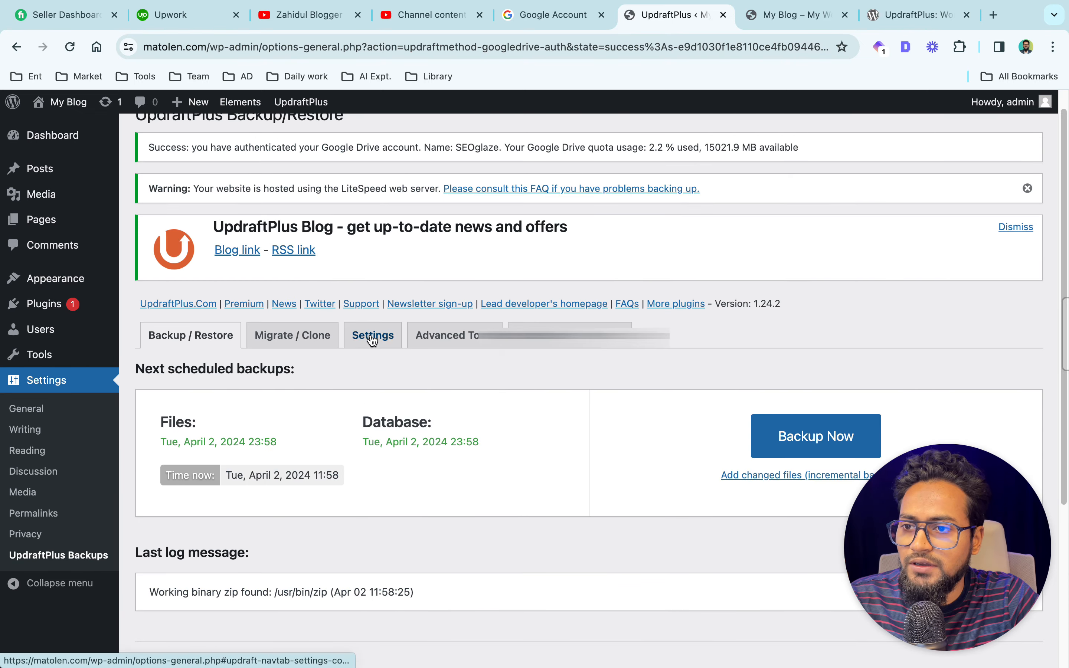
pyautogui.scroll(-3, 538, 387)
pyautogui.scroll(-15, 538, 388)
pyautogui.scroll(6, 678, 401)
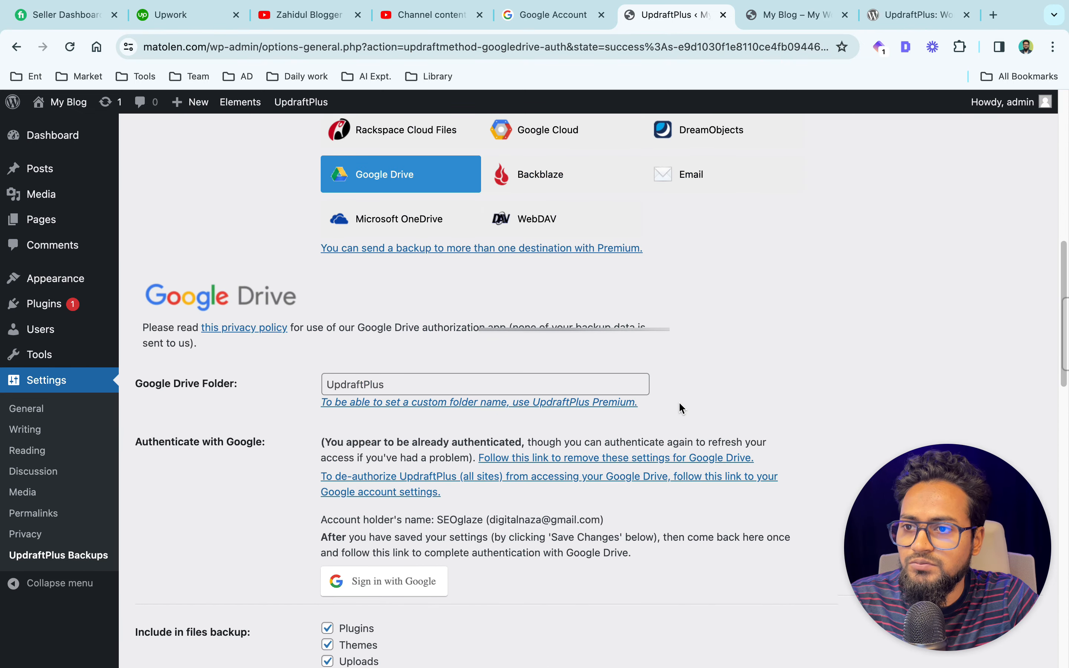
pyautogui.scroll(-4, 678, 401)
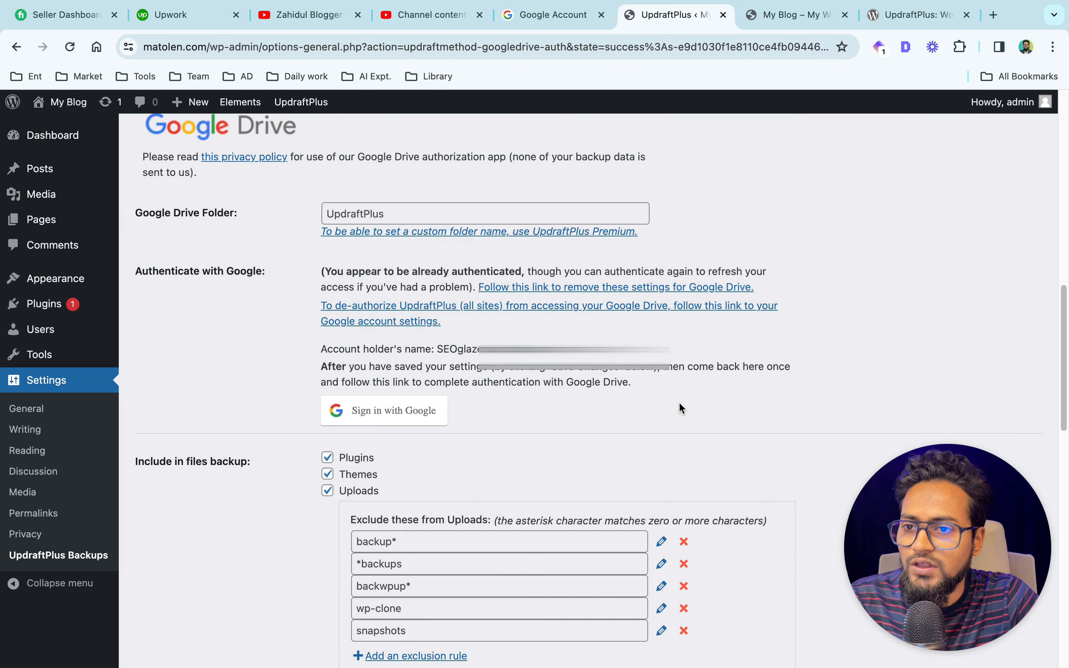
pyautogui.moveTo(322, 349); pyautogui.dragTo(434, 349)
pyautogui.press('super+m')
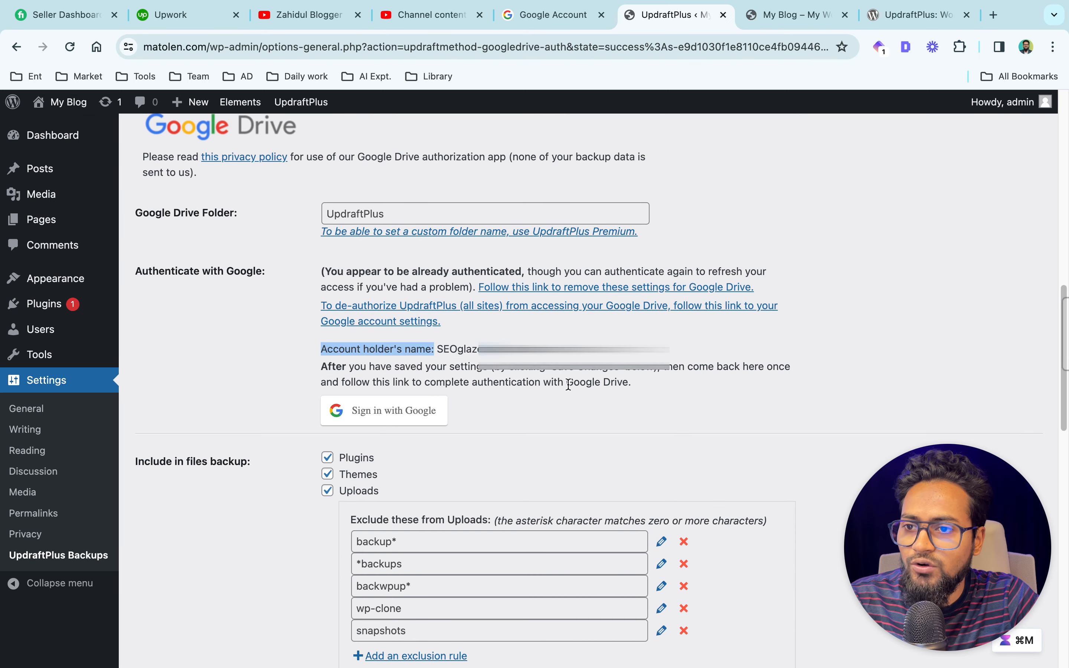
pyautogui.click(621, 388)
pyautogui.scroll(17, 621, 389)
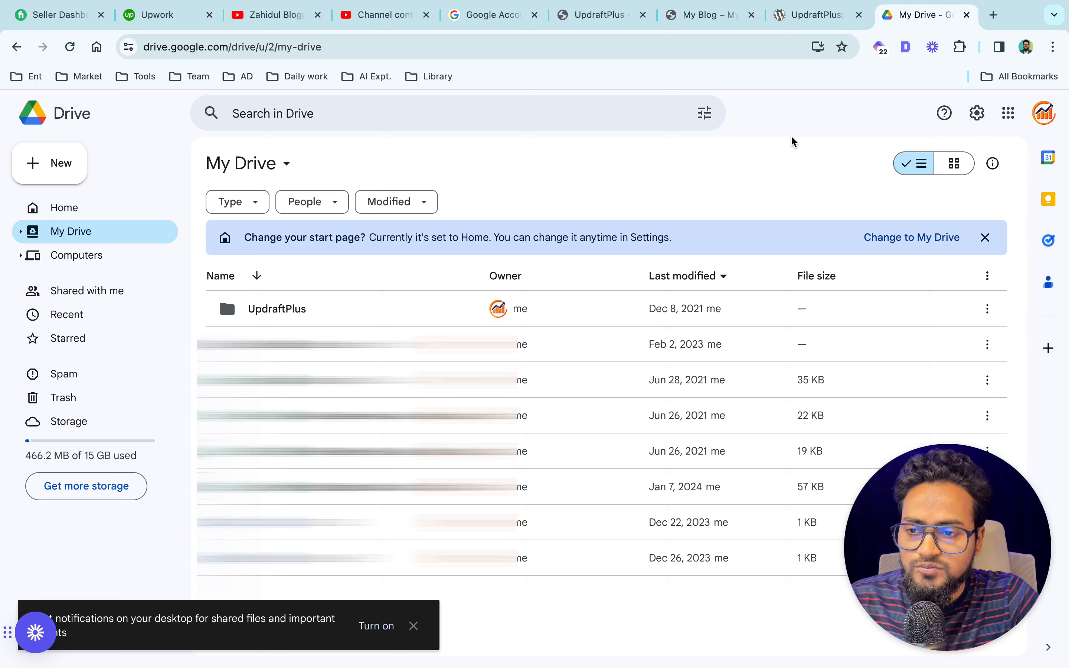
# Return from Google Drive to the UpdraftPlus page and examine the scheduled and existing backups under Backup / Restore
pyautogui.click(815, 16)
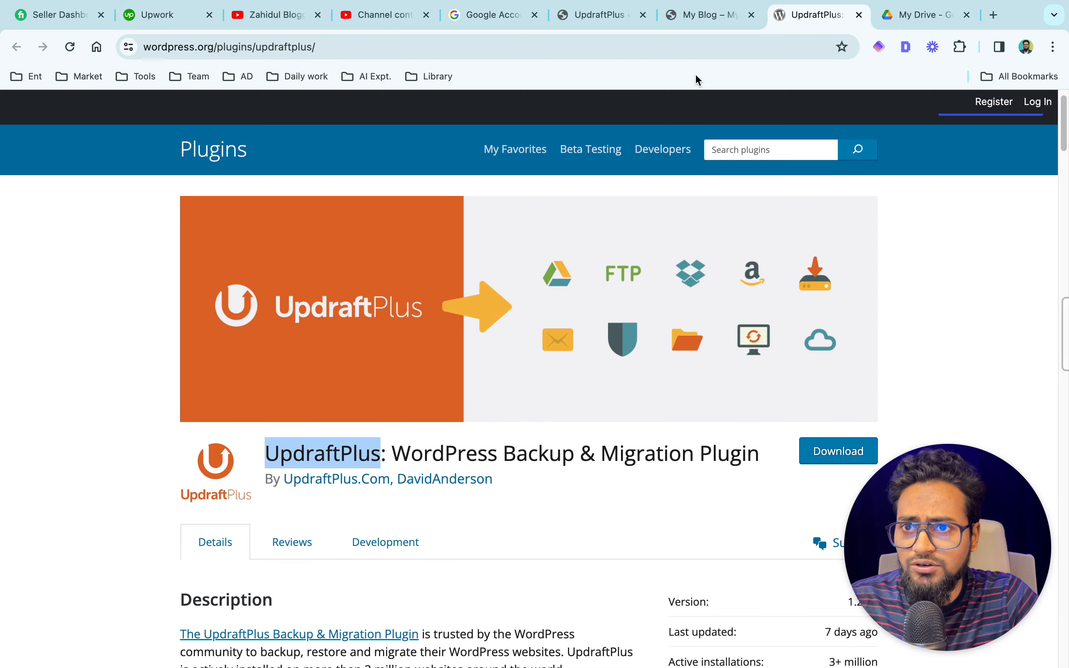
pyautogui.click(697, 18)
pyautogui.click(604, 18)
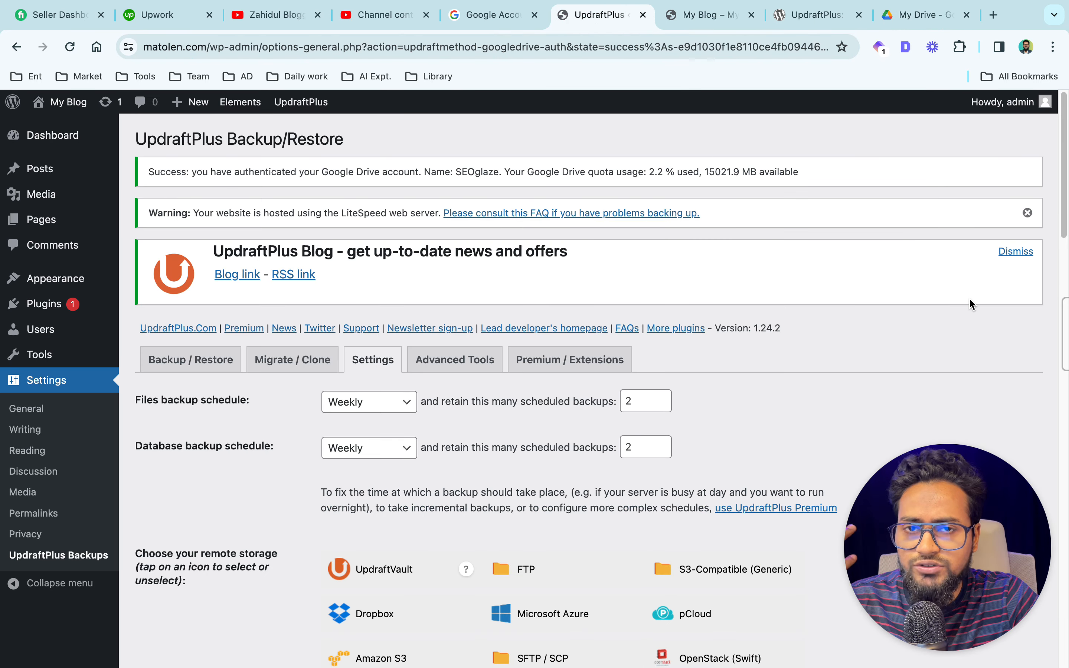
pyautogui.click(190, 359)
pyautogui.scroll(-5, 304, 290)
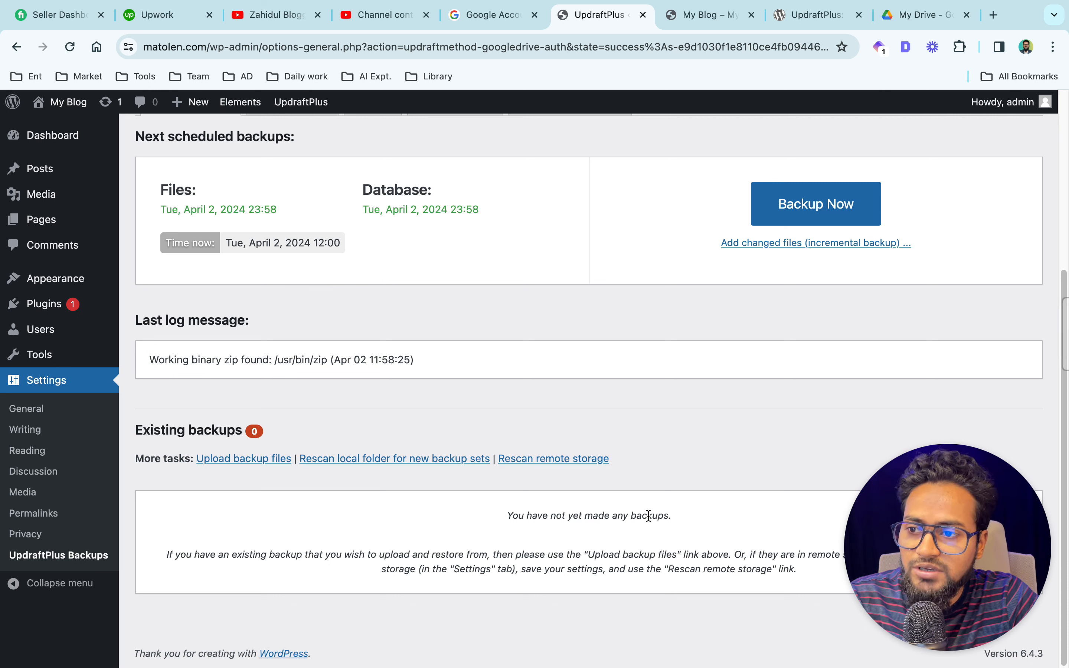
# Switch to the Best Wordpress Plugins list in Notion, expand For creating table of contents, and open its easy-table-of-contents link in Chrome
pyautogui.click(816, 15)
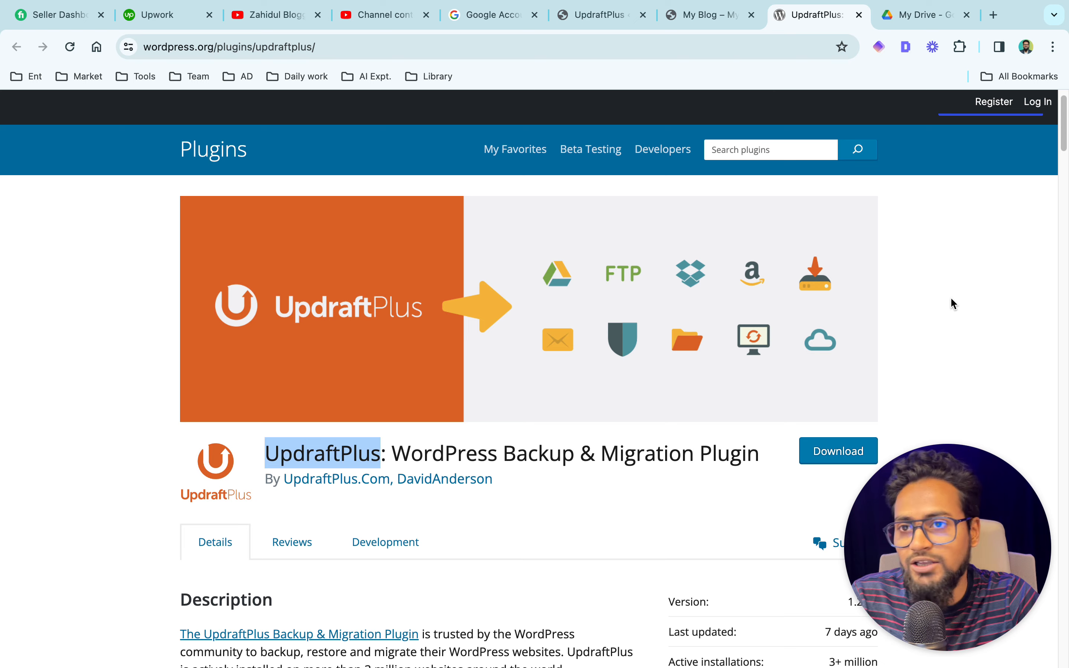
pyautogui.hotkey('ctrl', 'Up')
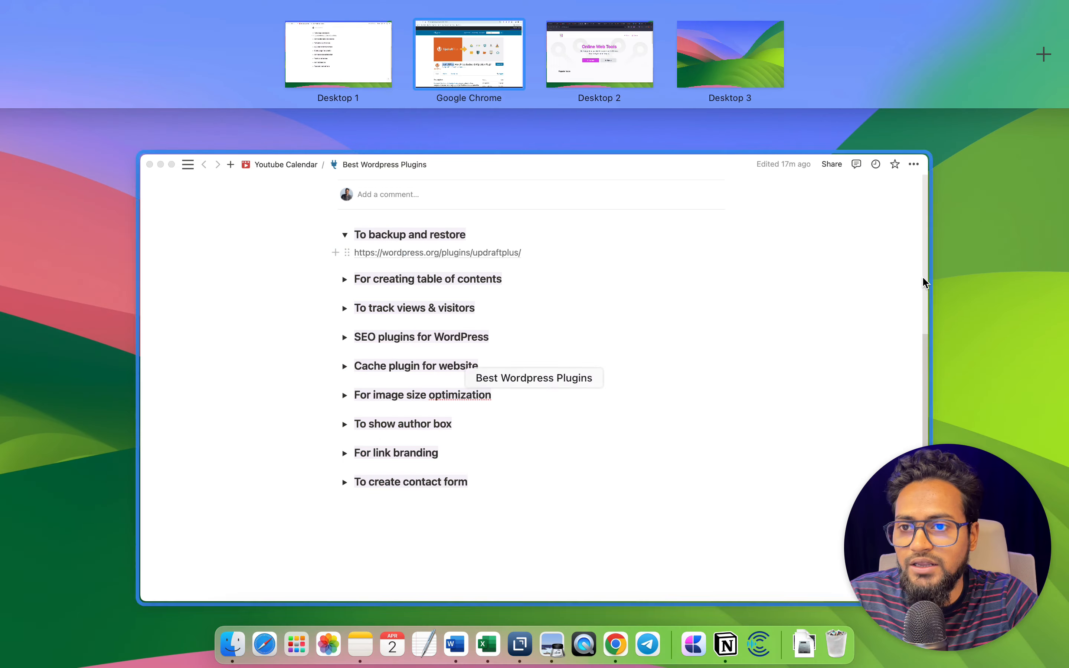
pyautogui.click(495, 68)
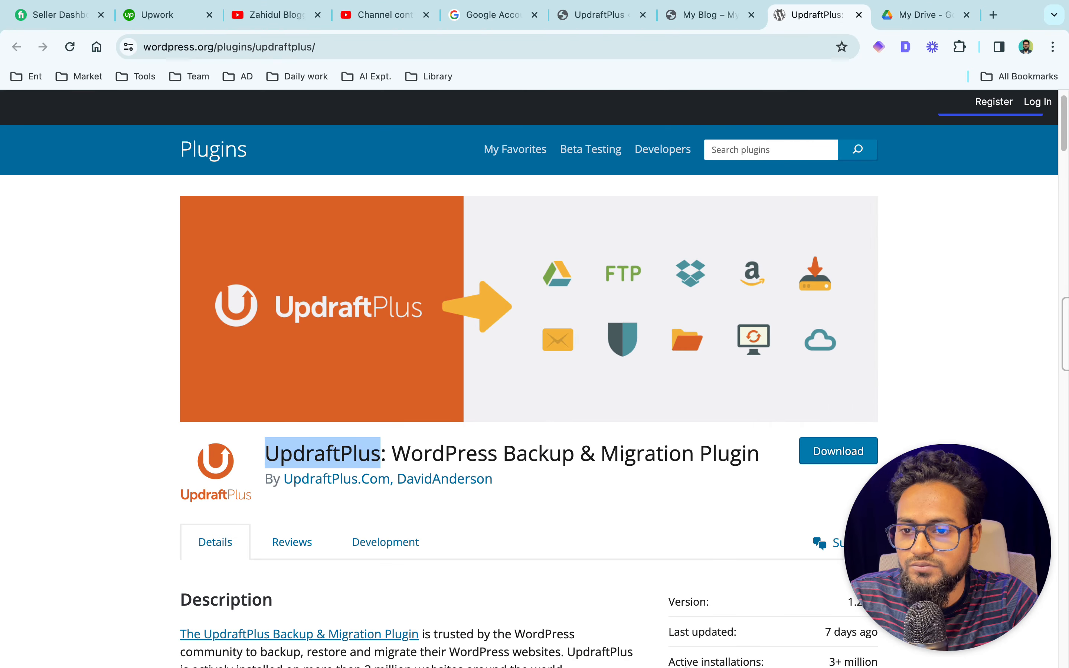
pyautogui.moveTo(689, 650)
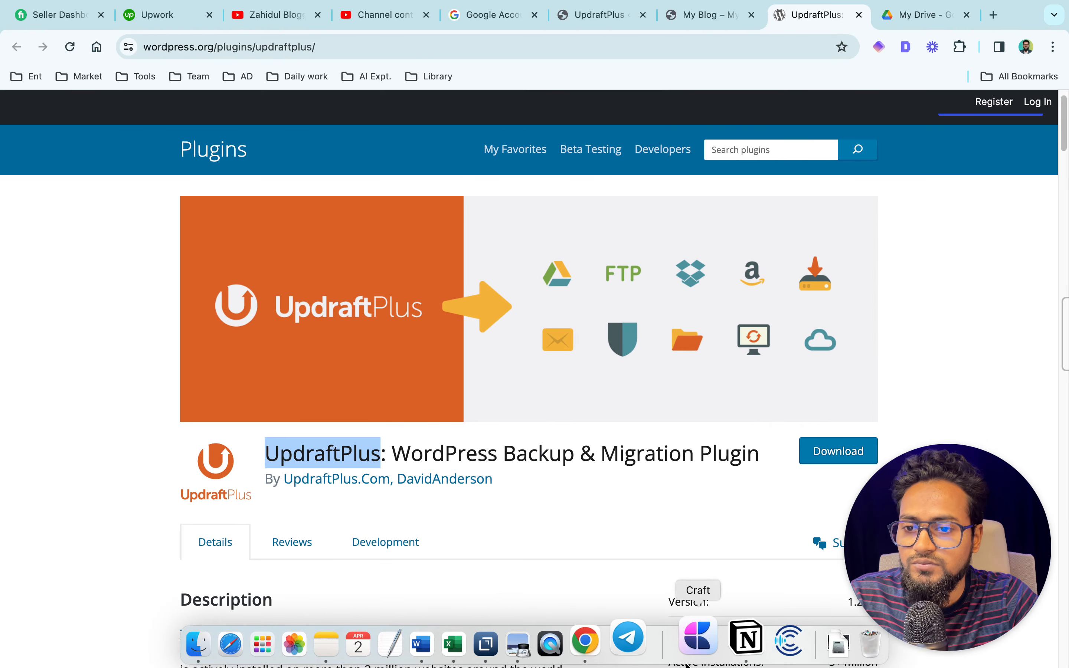
pyautogui.click(732, 649)
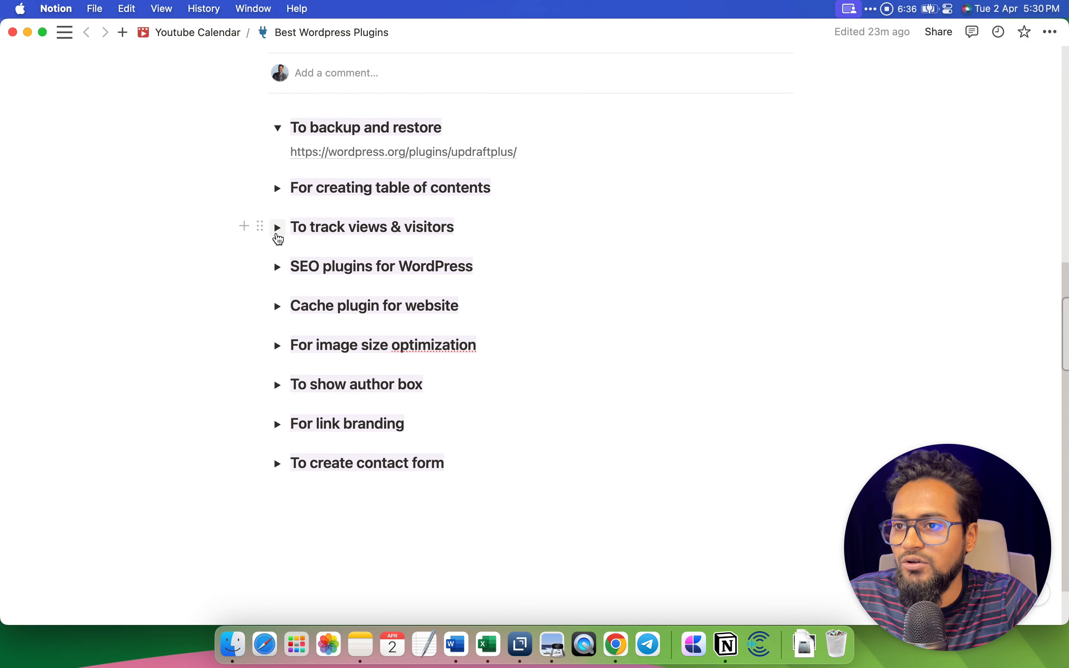
pyautogui.click(277, 188)
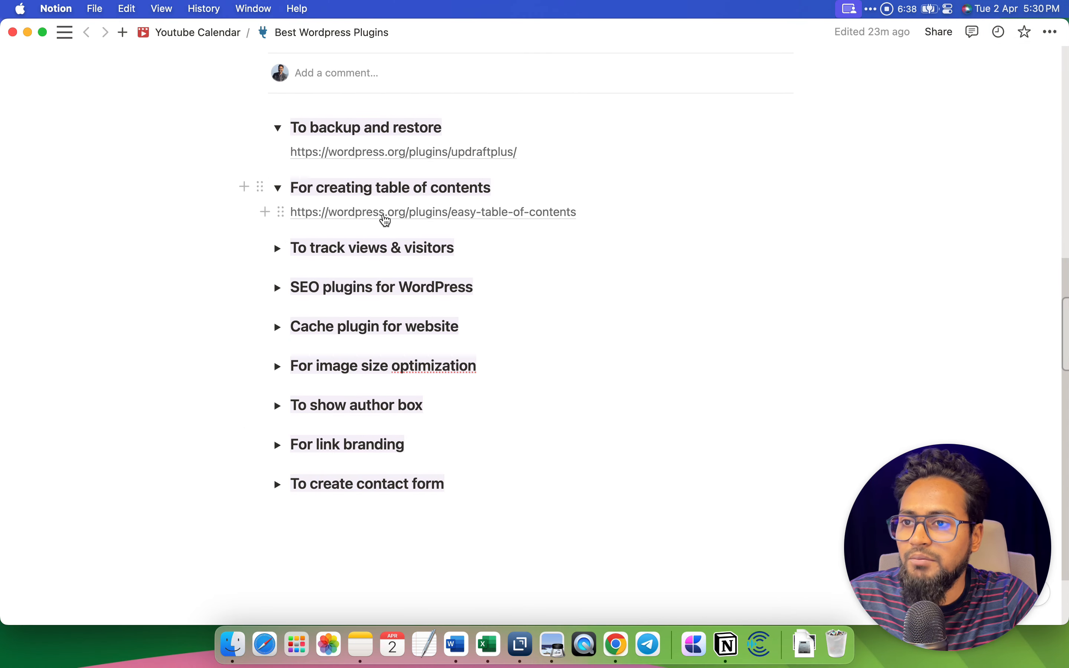
pyautogui.click(616, 645)
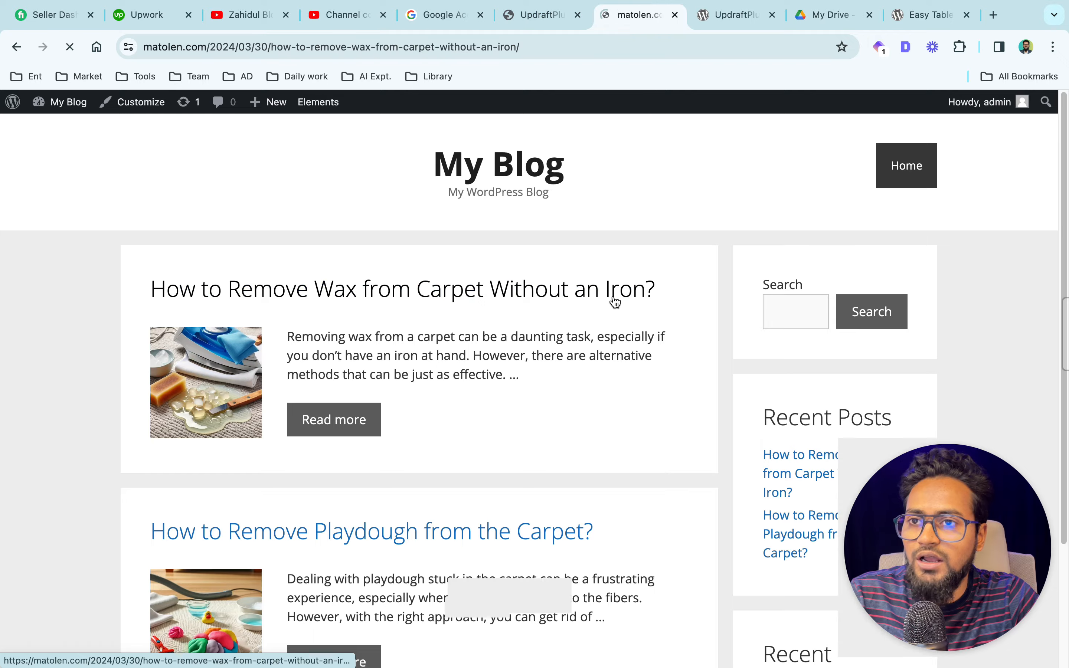
# Open the blog post "How to Remove Wax from Carpet Without an Iron?" and look through its numbered headings
pyautogui.click(611, 300)
pyautogui.scroll(-5, 586, 387)
pyautogui.scroll(-12, 585, 387)
pyautogui.scroll(15, 585, 387)
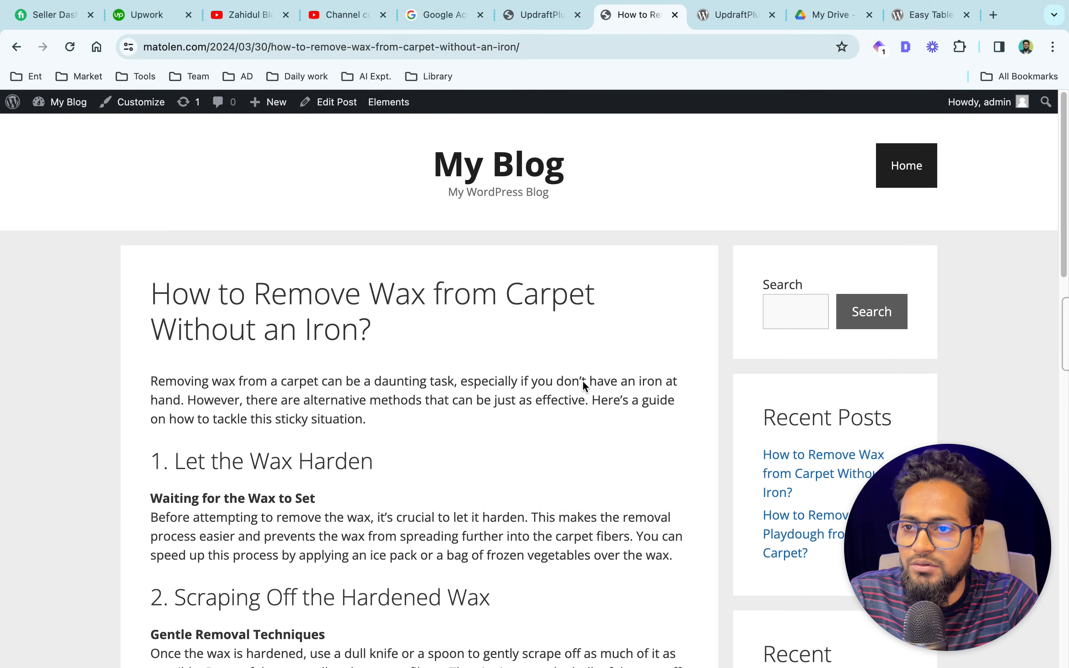
pyautogui.scroll(-3, 585, 386)
pyautogui.scroll(-5, 583, 383)
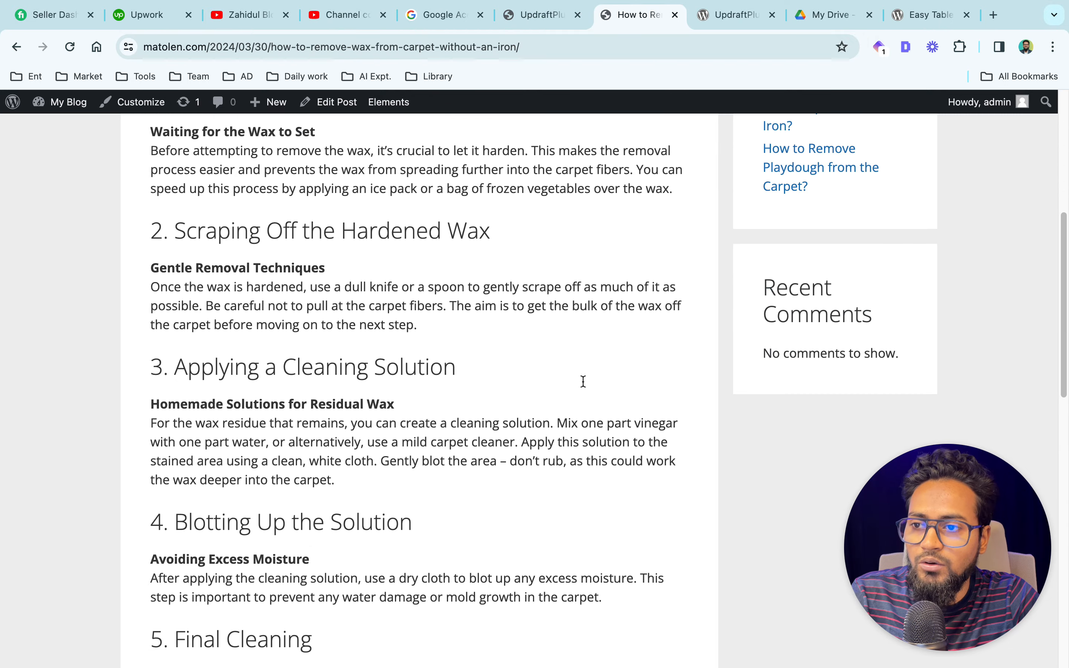
pyautogui.scroll(5, 584, 387)
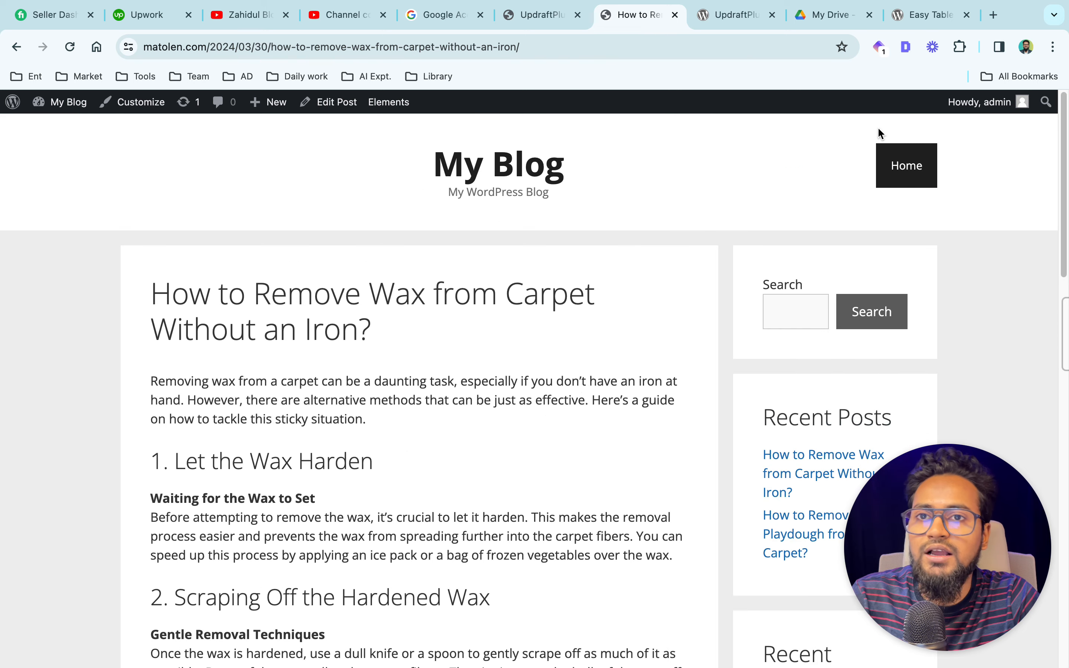
# Copy the plugin name "Easy Table of Contents" from its WordPress.org page
pyautogui.click(922, 15)
pyautogui.scroll(-1, 442, 347)
pyautogui.moveTo(492, 458); pyautogui.dragTo(268, 460)
pyautogui.press('super+c')
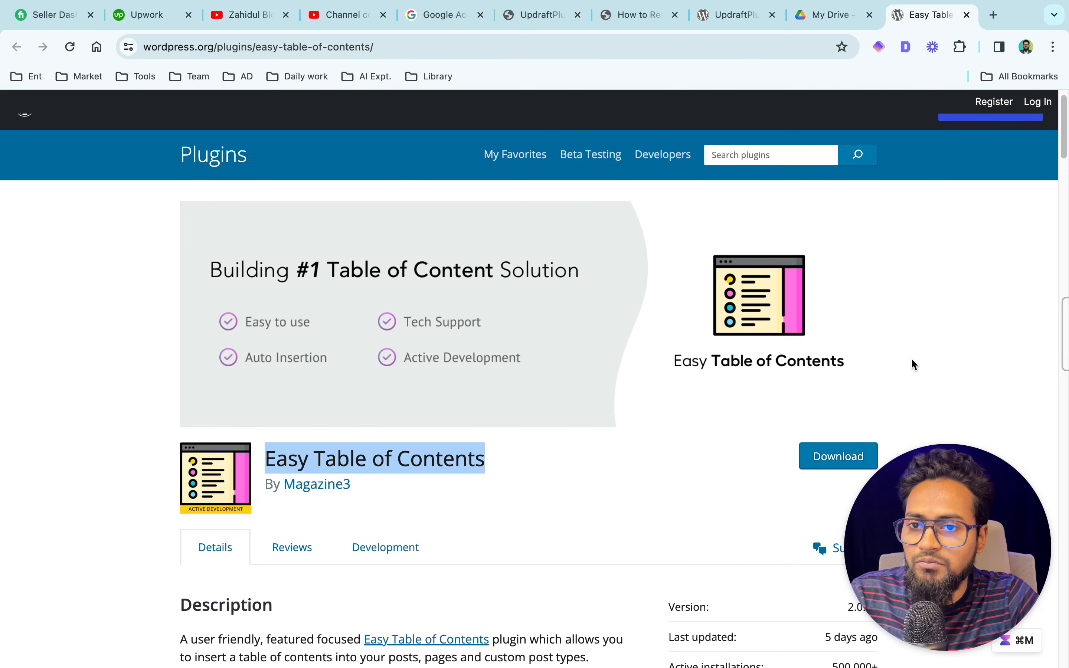
# Go to Add New Plugin in the WordPress dashboard and search for "Easy Table of Contents"
pyautogui.click(542, 15)
pyautogui.moveTo(44, 304)
pyautogui.click(155, 327)
pyautogui.click(928, 182)
pyautogui.press('super+v')
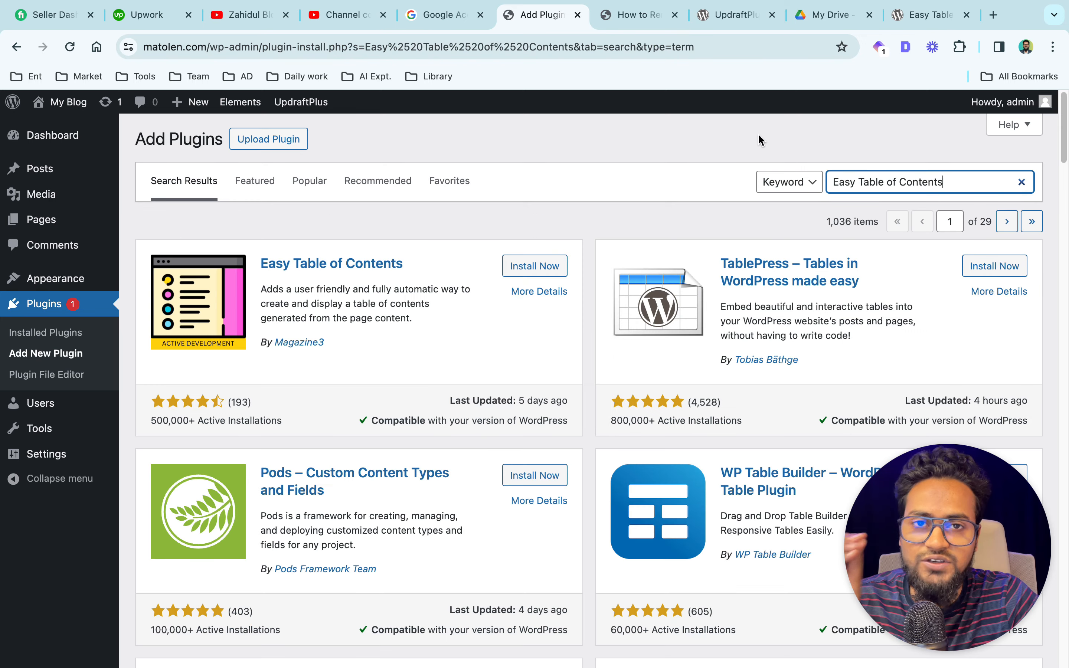
# Install and activate the Easy Table of Contents plugin by Magazine3, and decline its upgrade offer to continue with the free version
pyautogui.click(532, 266)
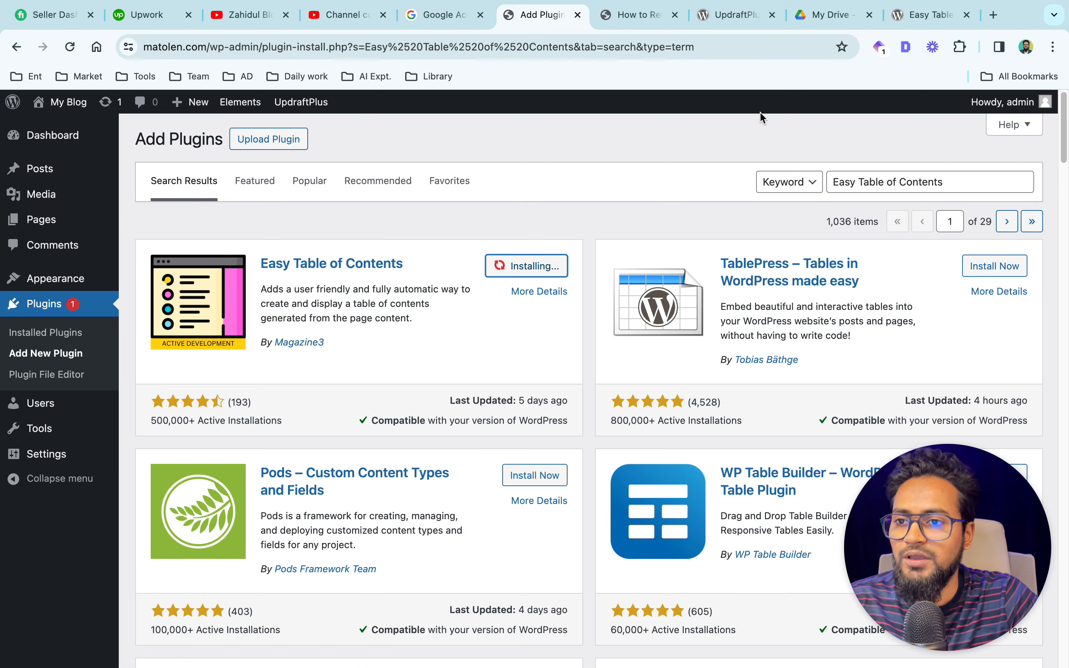
pyautogui.click(541, 266)
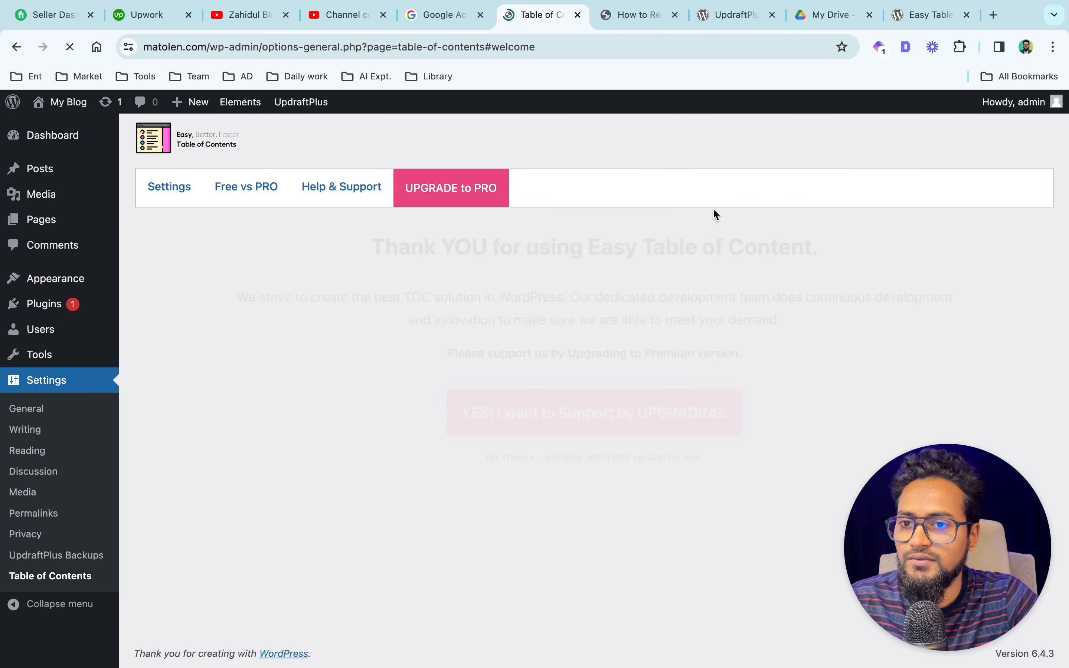
pyautogui.click(576, 459)
# Check the table of contents in the wax-removal post, following its links to Let the Wax Harden and Tips and Warnings
pyautogui.click(639, 14)
pyautogui.scroll(-2, 254, 349)
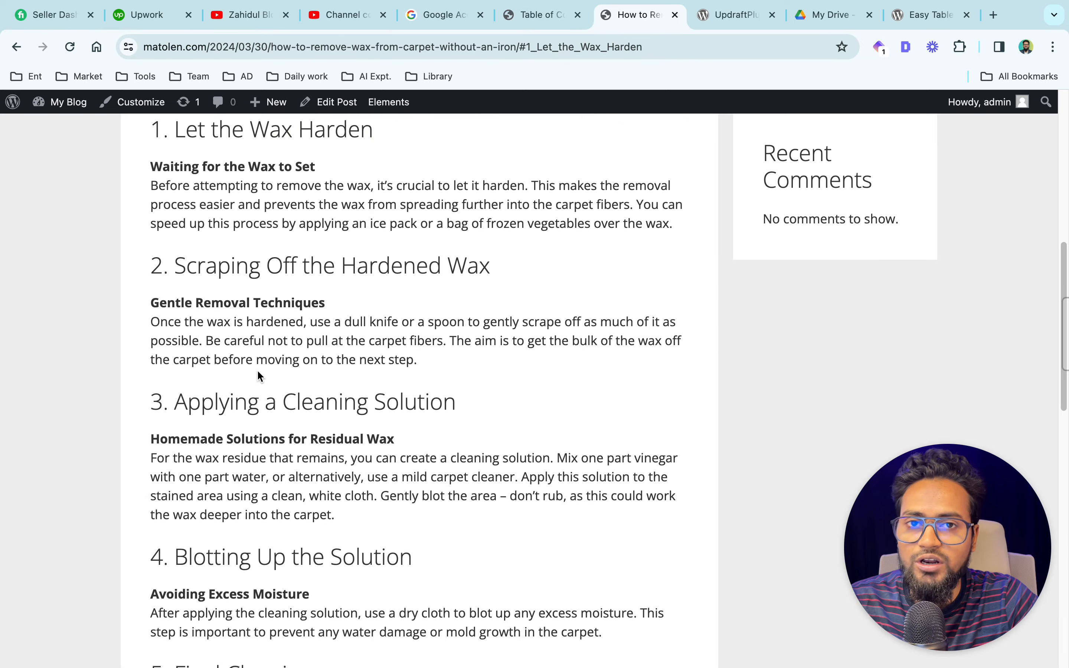
pyautogui.scroll(3, 261, 375)
pyautogui.click(221, 230)
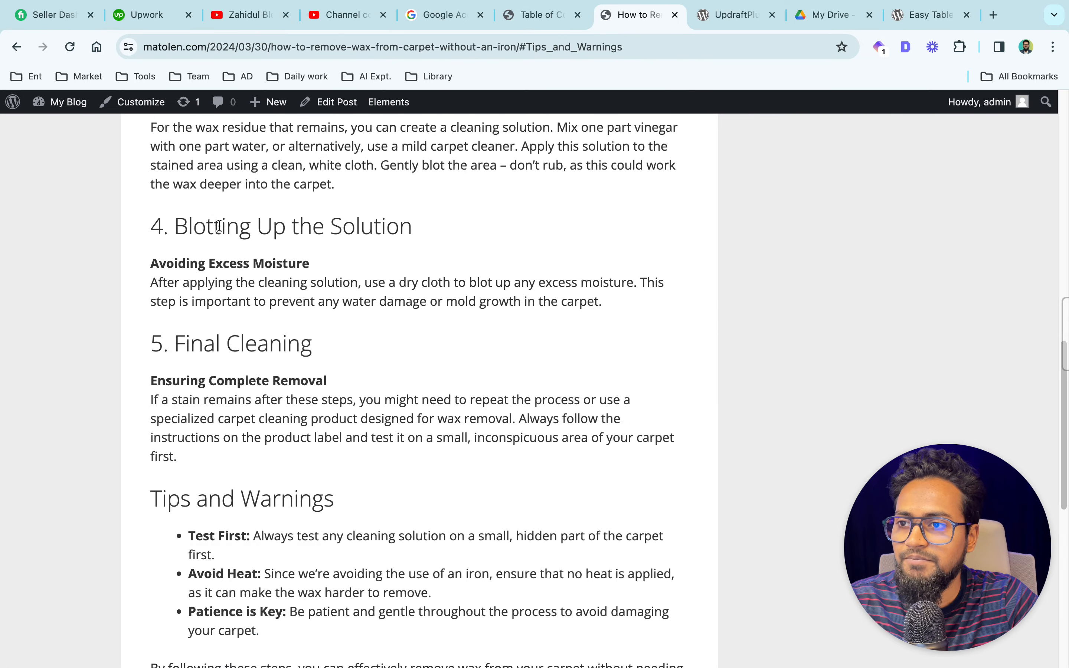
pyautogui.scroll(15, 305, 363)
pyautogui.scroll(-2, 306, 362)
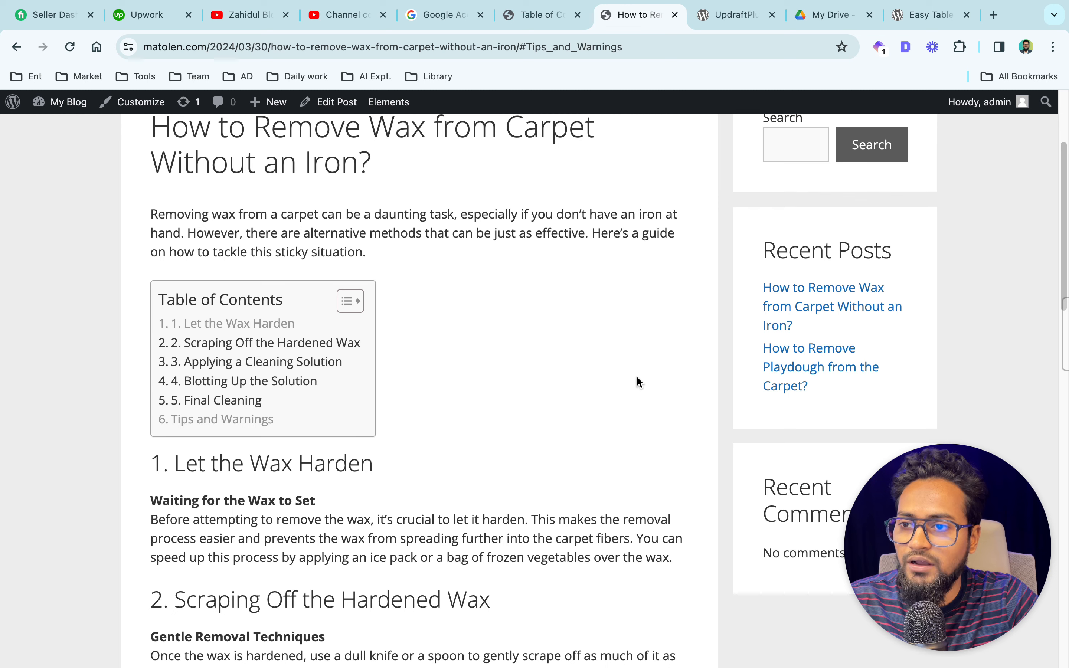
pyautogui.scroll(1, 639, 382)
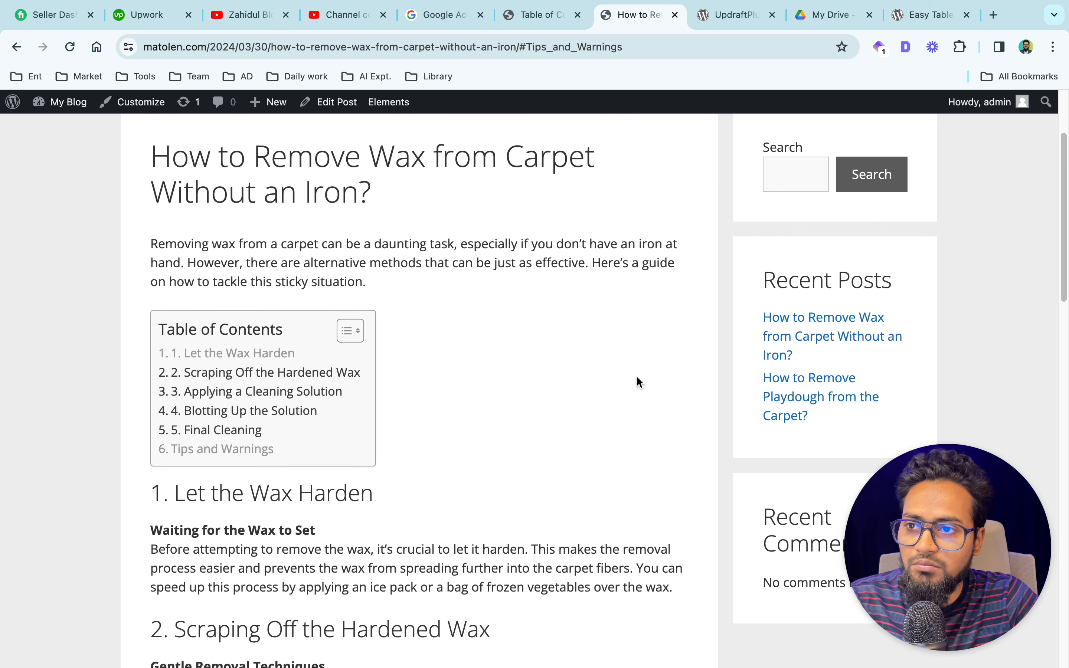
pyautogui.scroll(1, 639, 383)
pyautogui.scroll(-2, 637, 378)
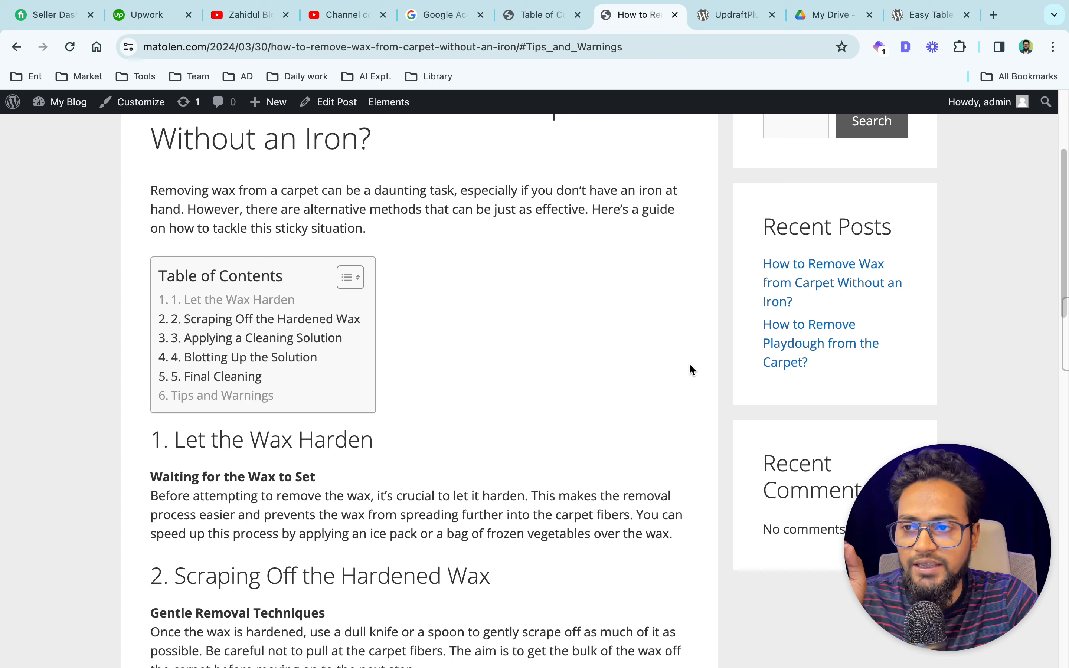
pyautogui.scroll(-15, 652, 446)
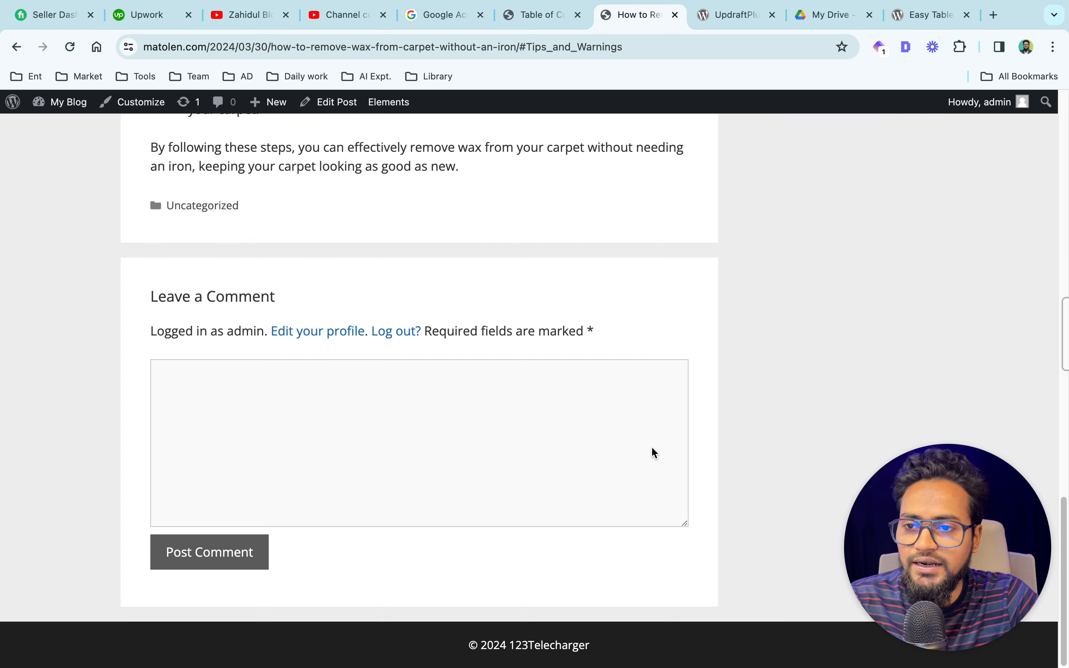
pyautogui.scroll(15, 651, 446)
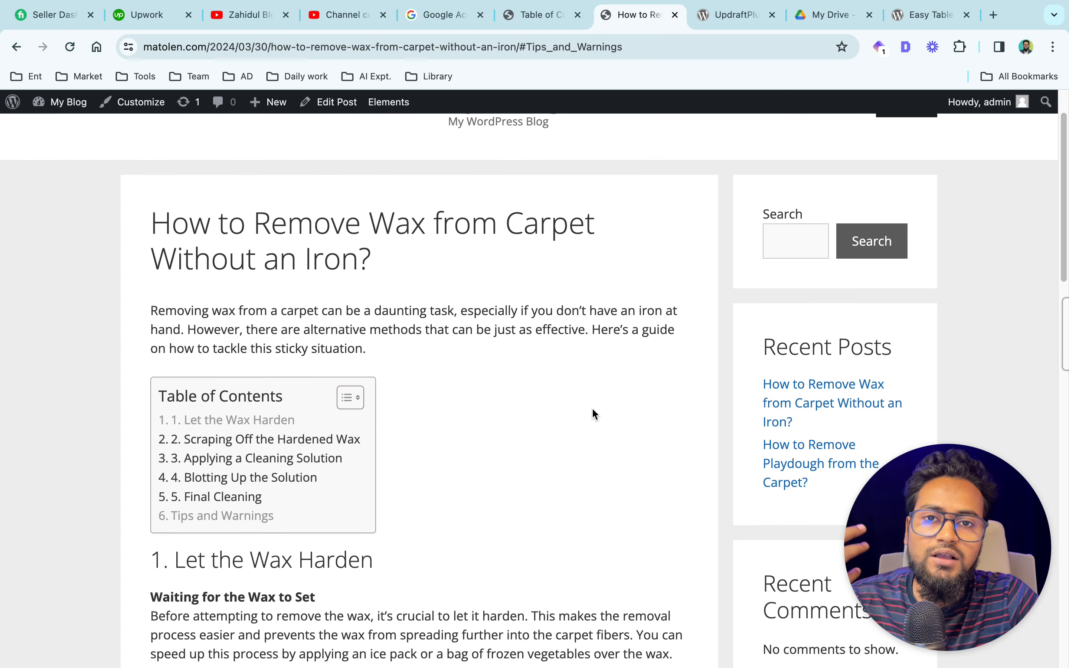
# Return to the Table of Contents plugin settings and examine the width, alignment, font and color options under Appearance
pyautogui.hotkey('ctrl', 'shift', 'Tab')
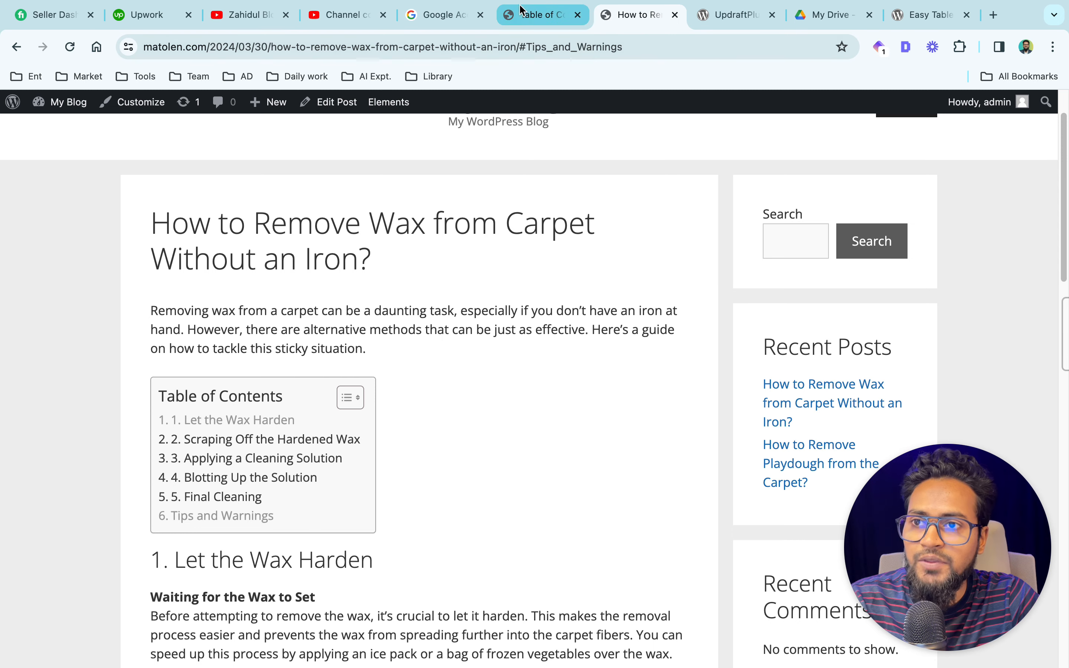
pyautogui.scroll(-15, 614, 357)
pyautogui.scroll(18, 613, 356)
pyautogui.scroll(-11, 581, 358)
pyautogui.scroll(-15, 581, 357)
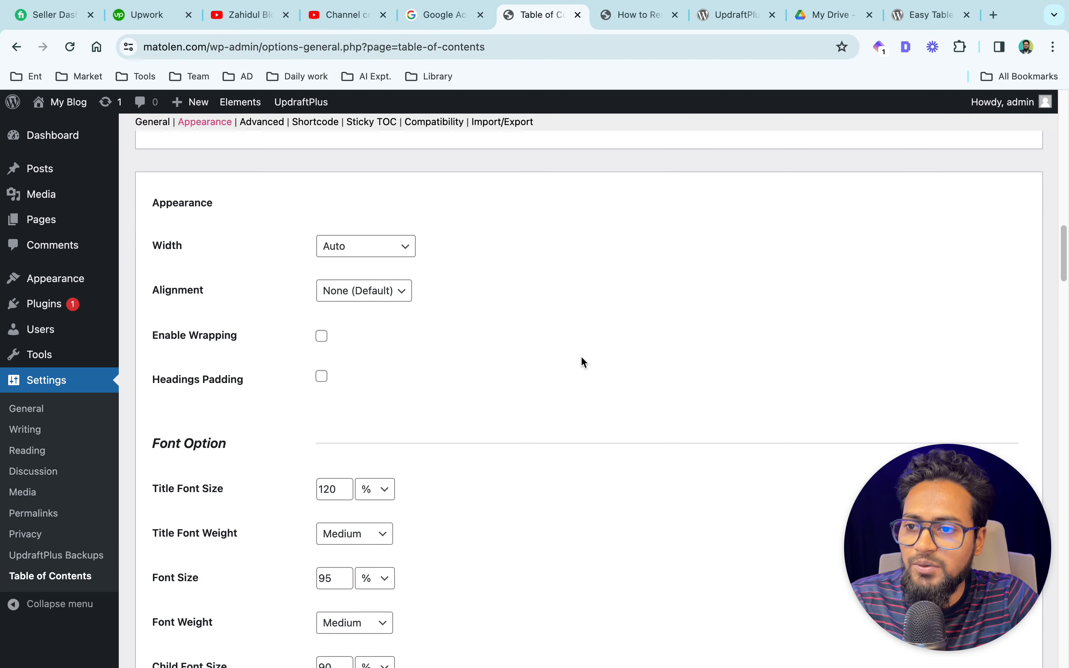
pyautogui.scroll(-12, 581, 358)
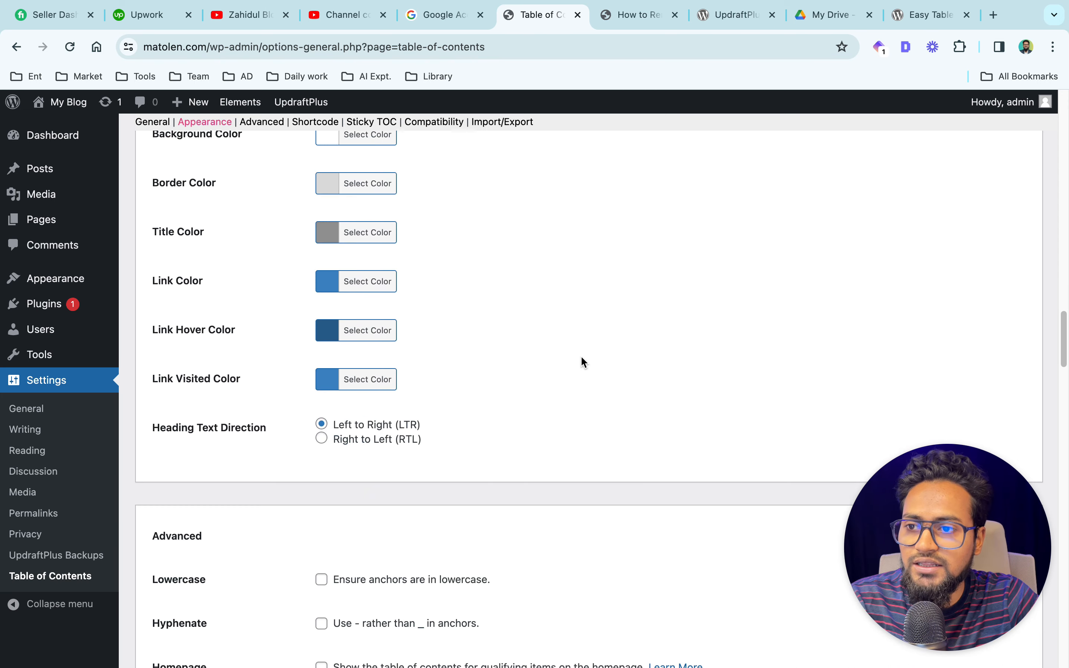
pyautogui.scroll(5, 581, 358)
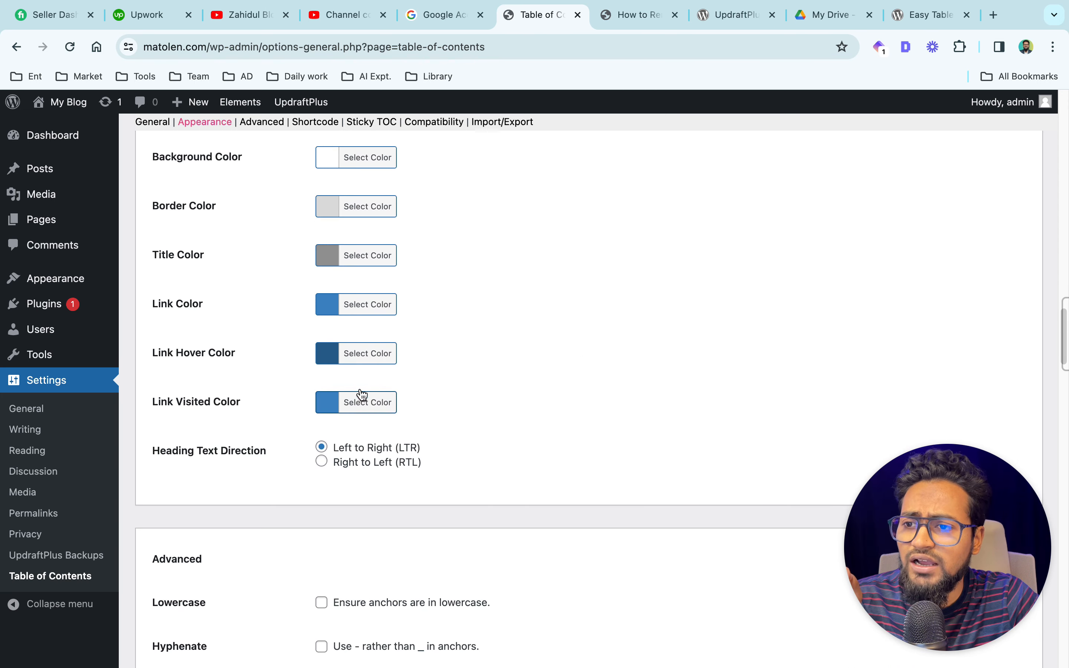
# Review the remaining Table of Contents settings, including the Advanced section and the General options for post types, auto insert and position
pyautogui.scroll(-8, 610, 435)
pyautogui.scroll(15, 609, 436)
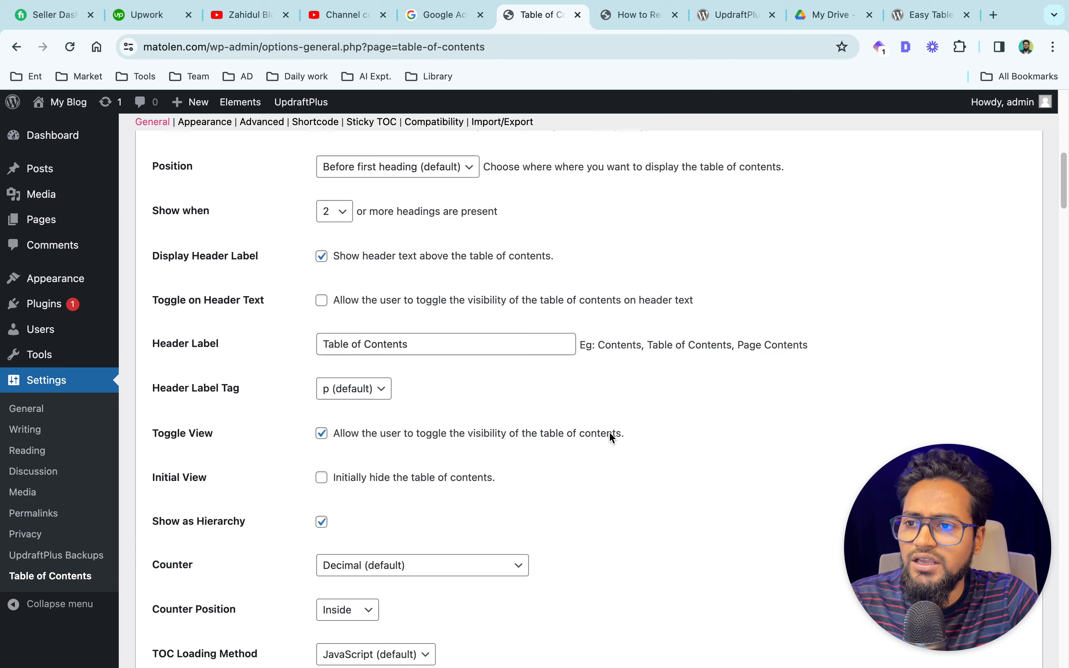
pyautogui.scroll(6, 399, 346)
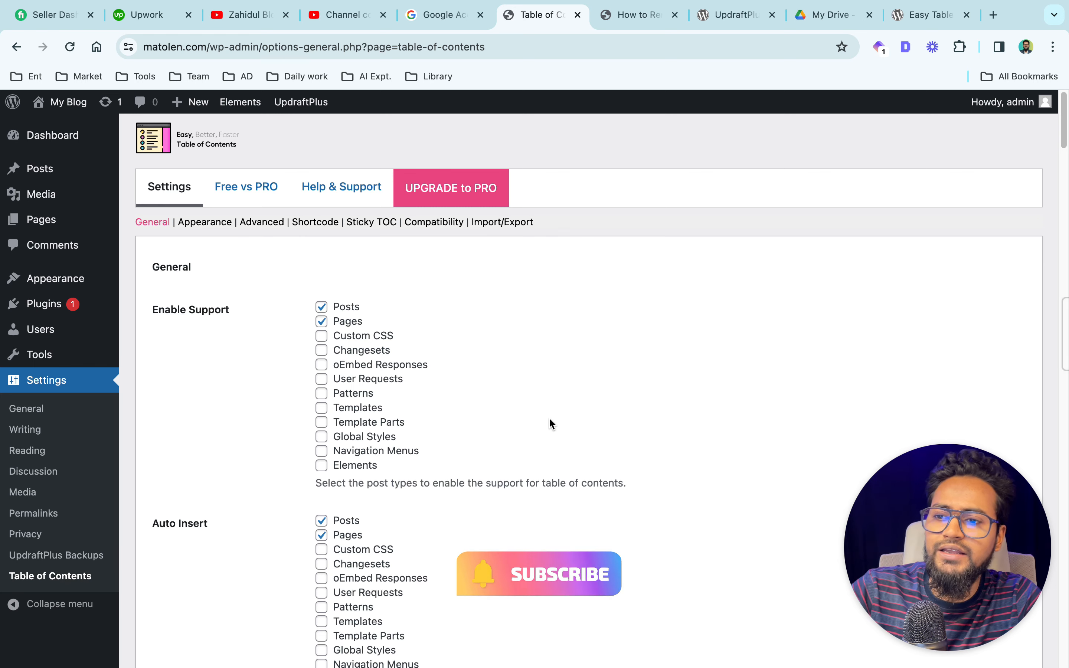
pyautogui.scroll(-5, 550, 422)
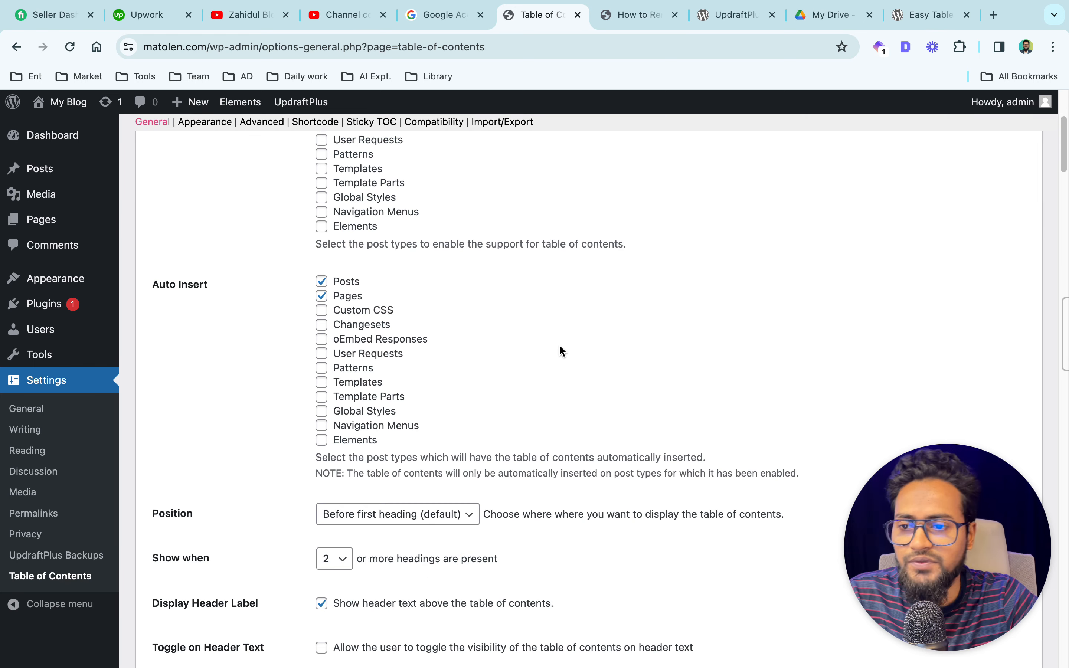
# Switch to the Notion plugin list, open the independent-analytics link under "To track views & visitors", and copy the name "Independent Analytics"
pyautogui.hotkey('ctrl', 'Left')
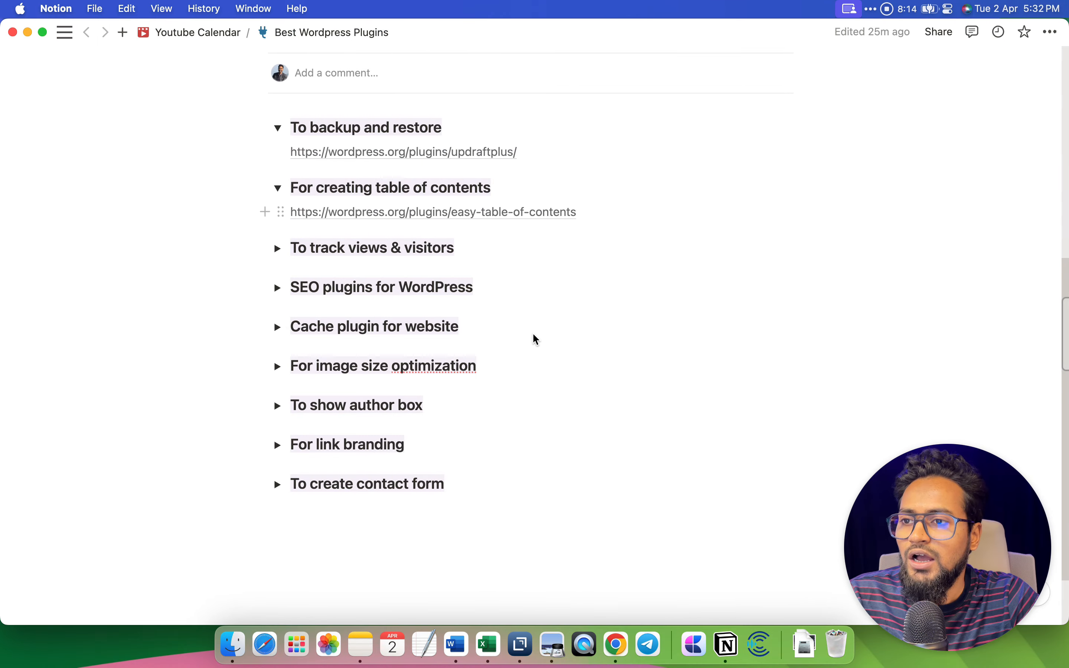
pyautogui.click(276, 248)
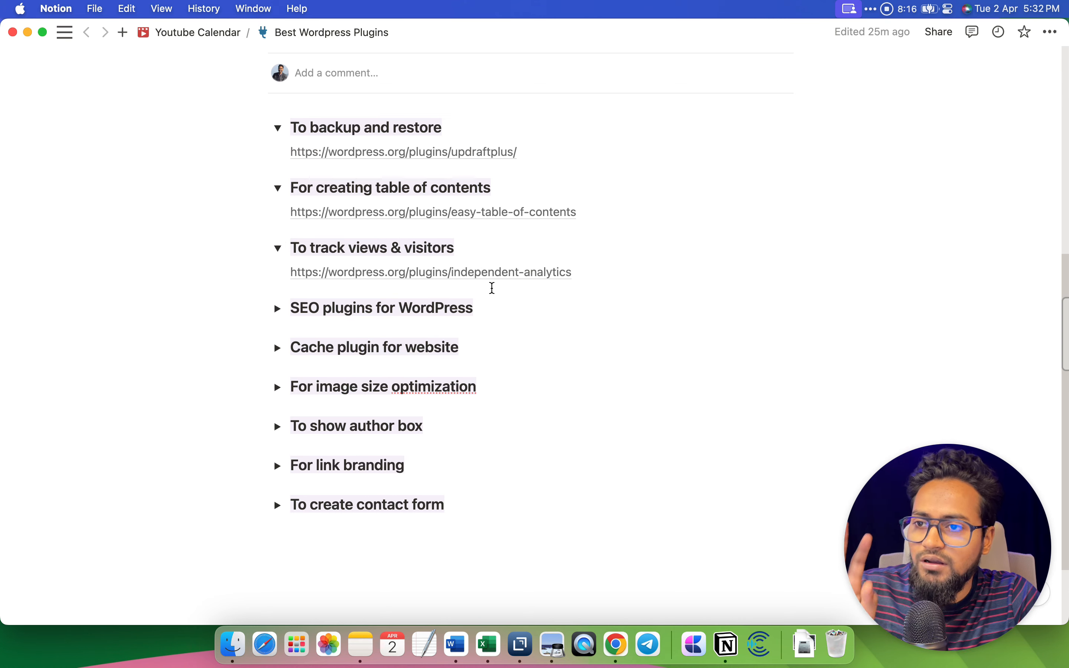
pyautogui.click(476, 273)
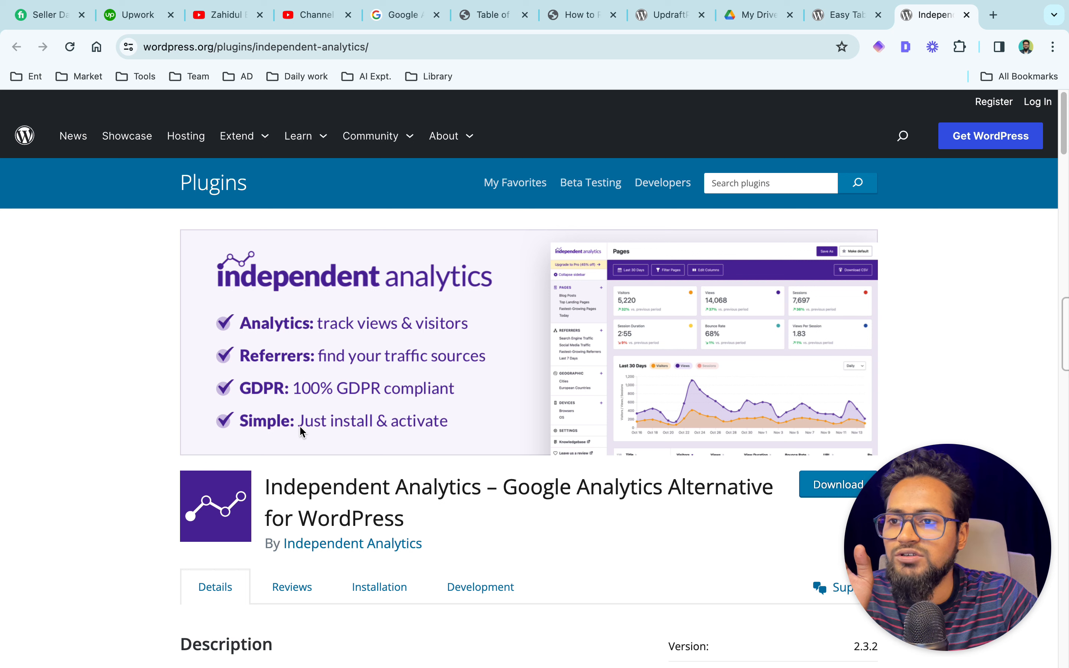
pyautogui.moveTo(481, 487); pyautogui.dragTo(265, 487)
pyautogui.click(671, 538)
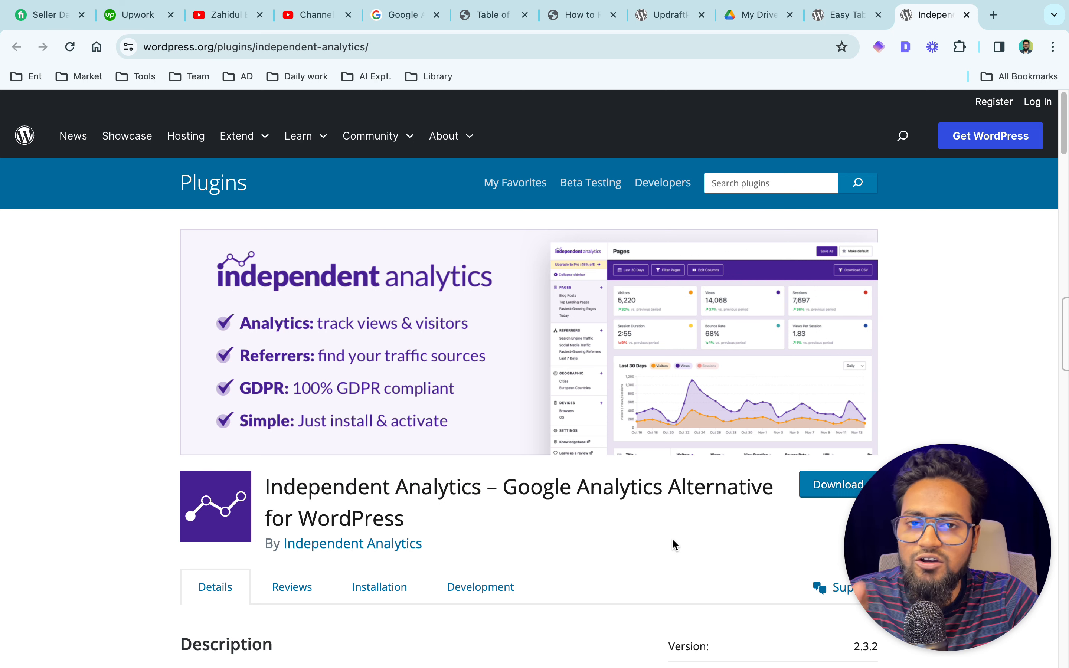
pyautogui.moveTo(482, 487); pyautogui.dragTo(262, 488)
pyautogui.press('super+c')
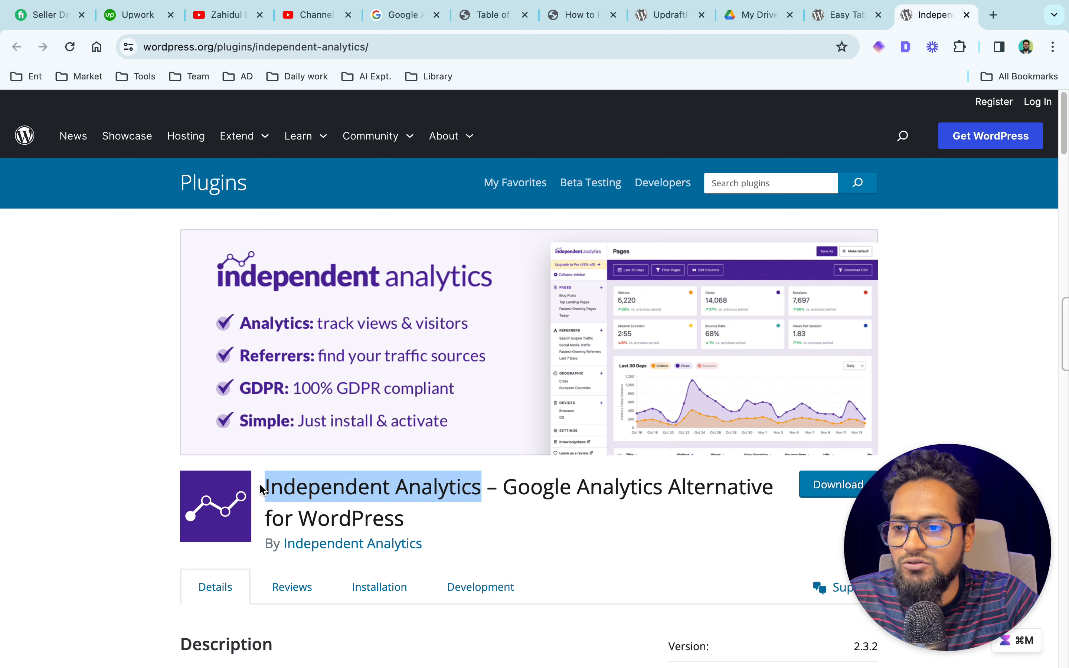
# Return to the WordPress dashboard, go to Add New Plugin and search for "Independent Analytics"
pyautogui.click(566, 21)
pyautogui.click(481, 24)
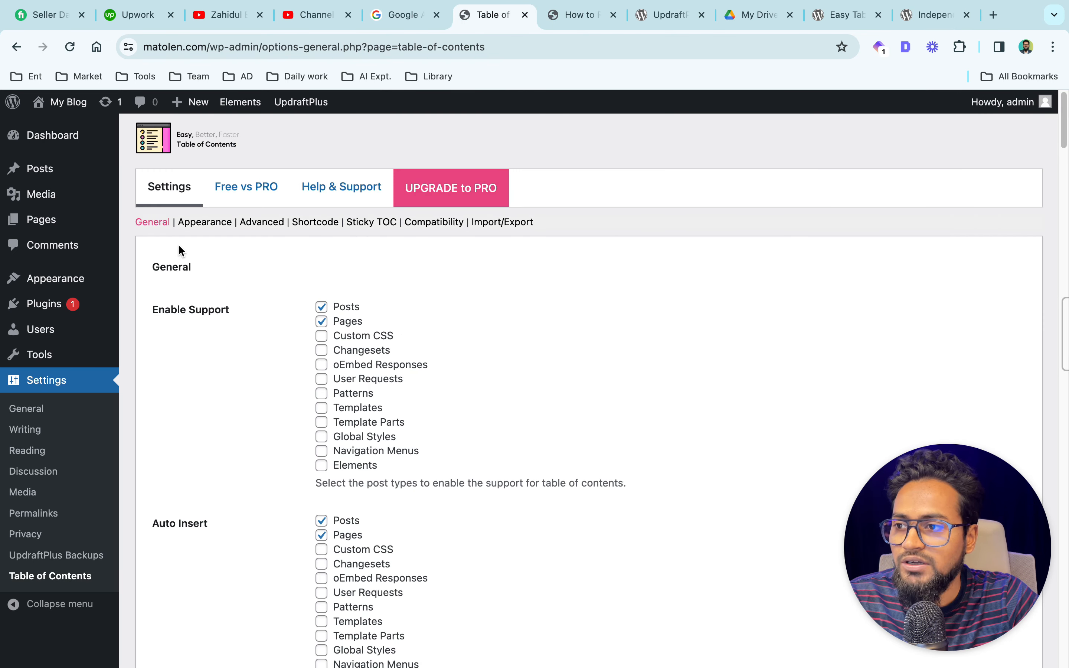
pyautogui.moveTo(53, 306)
pyautogui.click(160, 328)
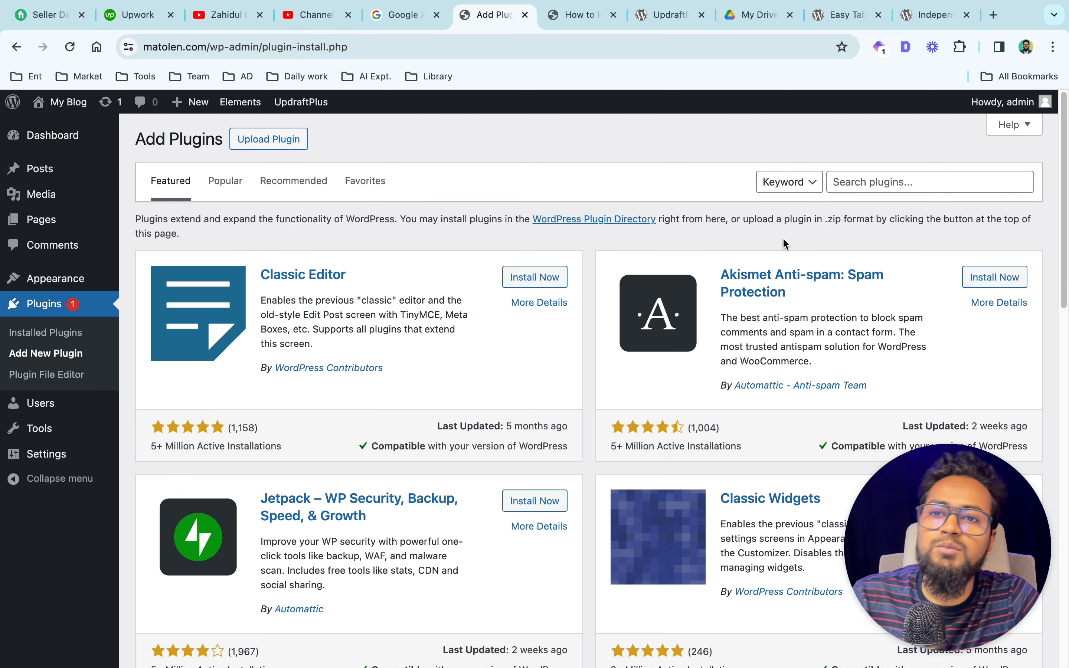
pyautogui.click(936, 187)
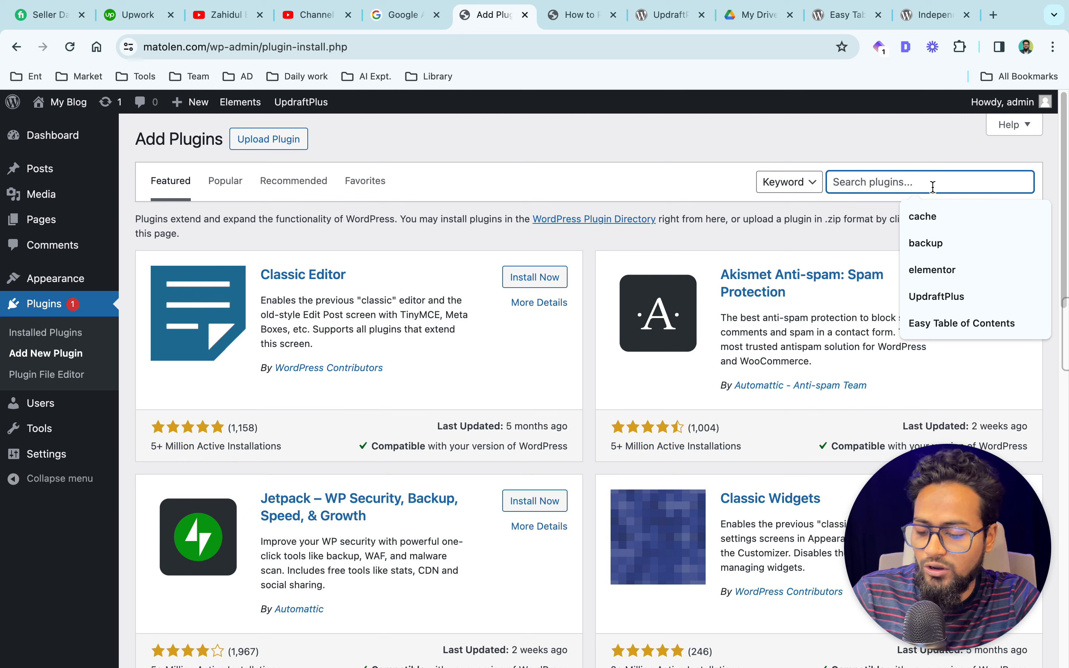
pyautogui.press('super+v')
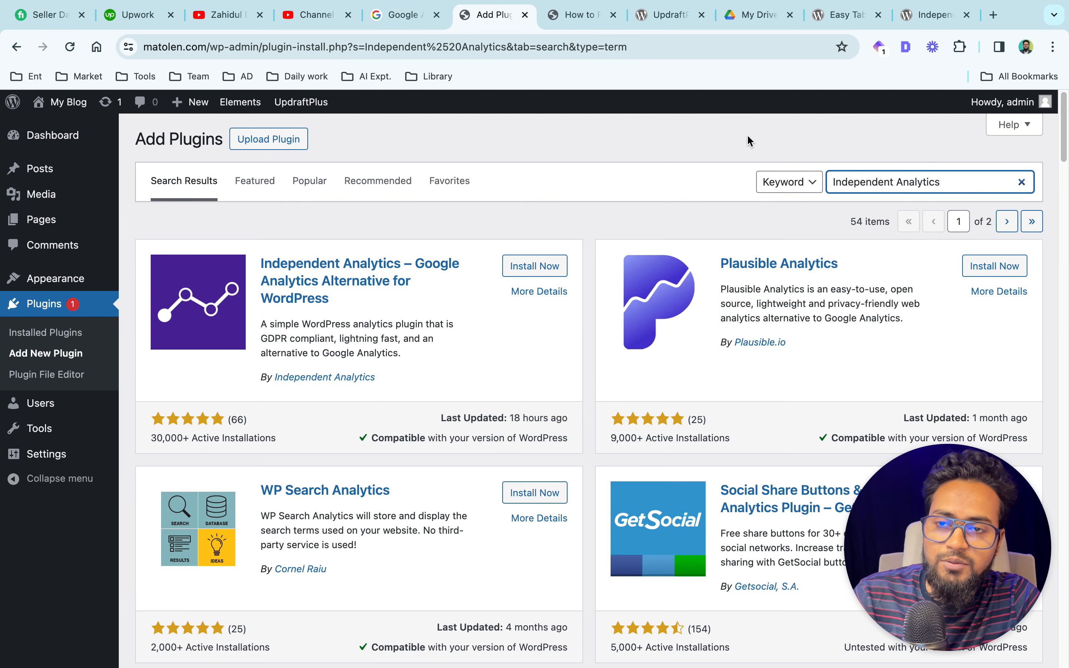
# Install and activate the Independent Analytics plugin, and skip its usage data sharing invitation
pyautogui.click(507, 268)
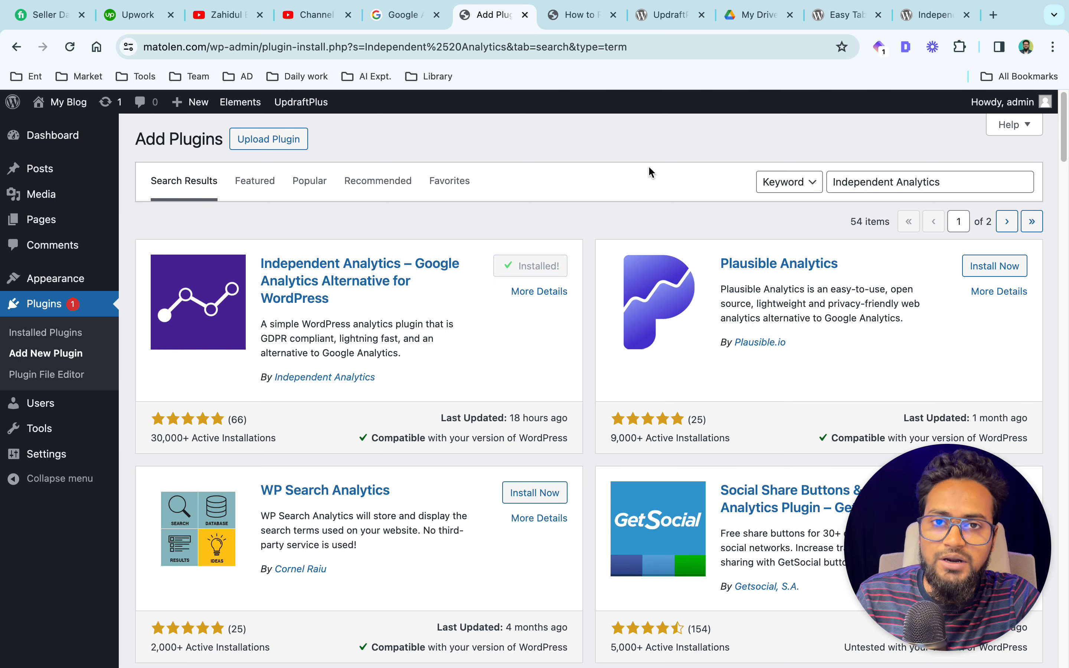
pyautogui.click(547, 269)
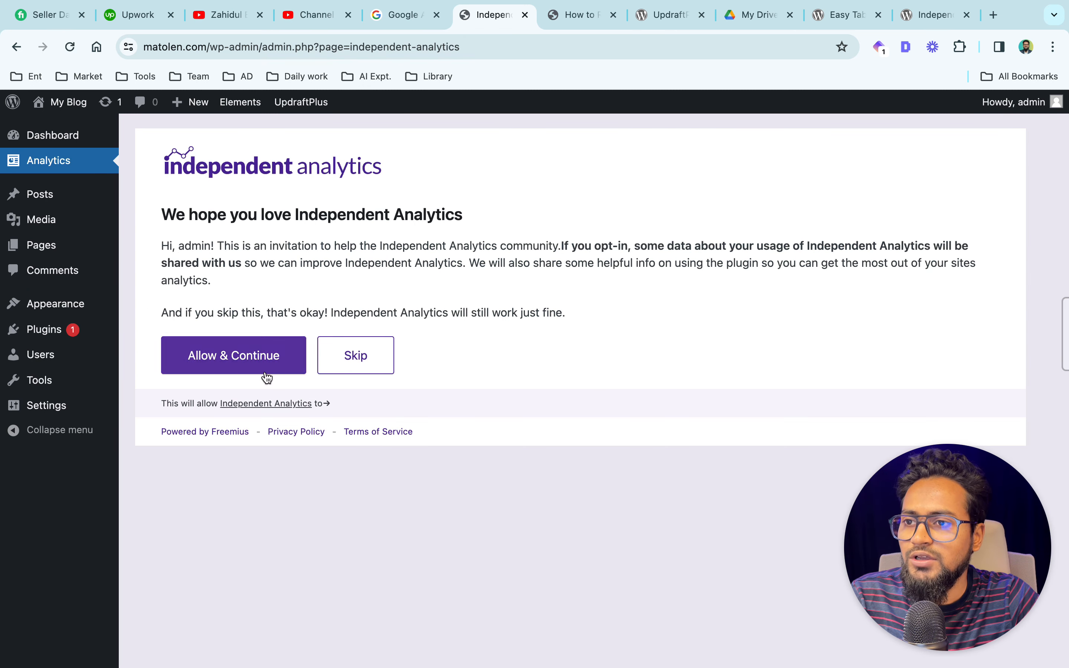
pyautogui.click(357, 353)
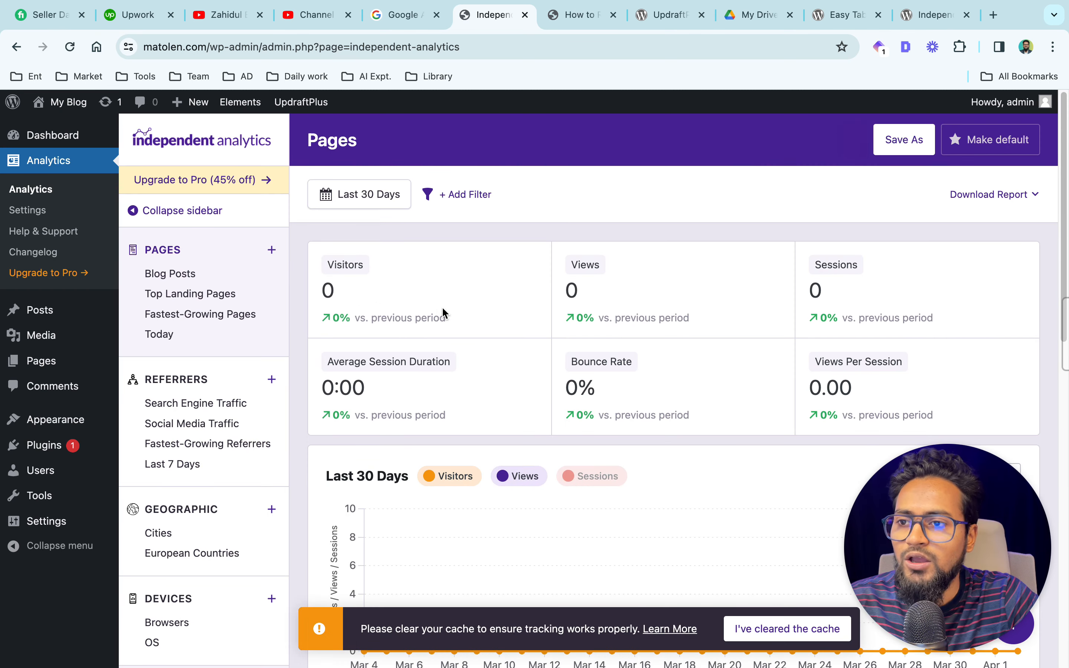
# Examine the visitor, view and session statistics in the Pages overview and its Blog Posts and Today reports
pyautogui.scroll(-1, 441, 307)
pyautogui.scroll(1, 485, 300)
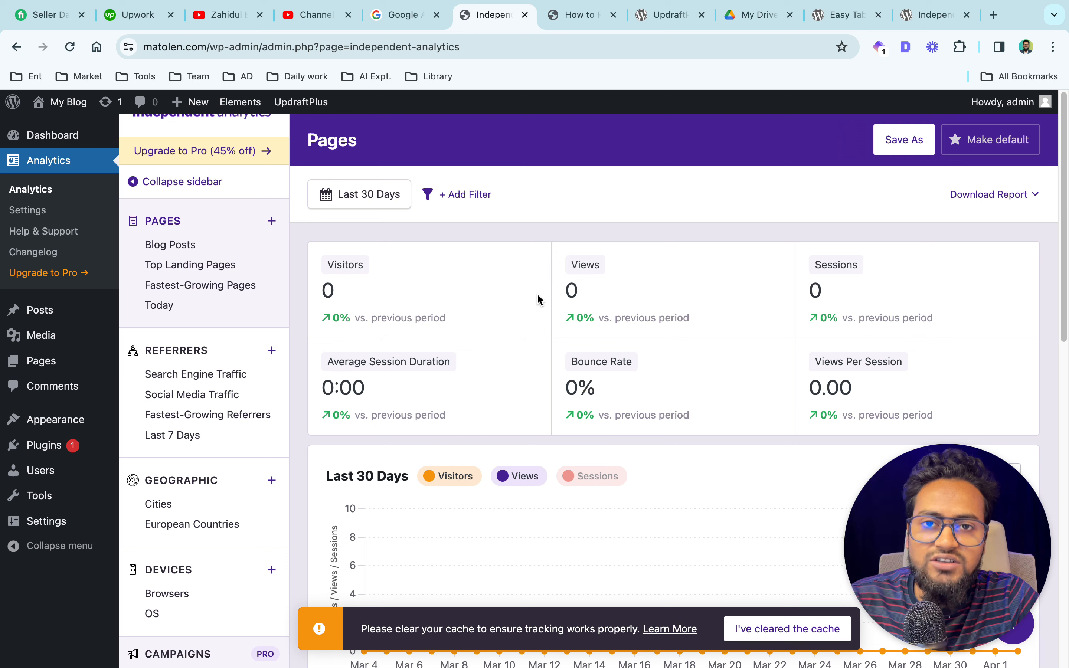
pyautogui.click(173, 246)
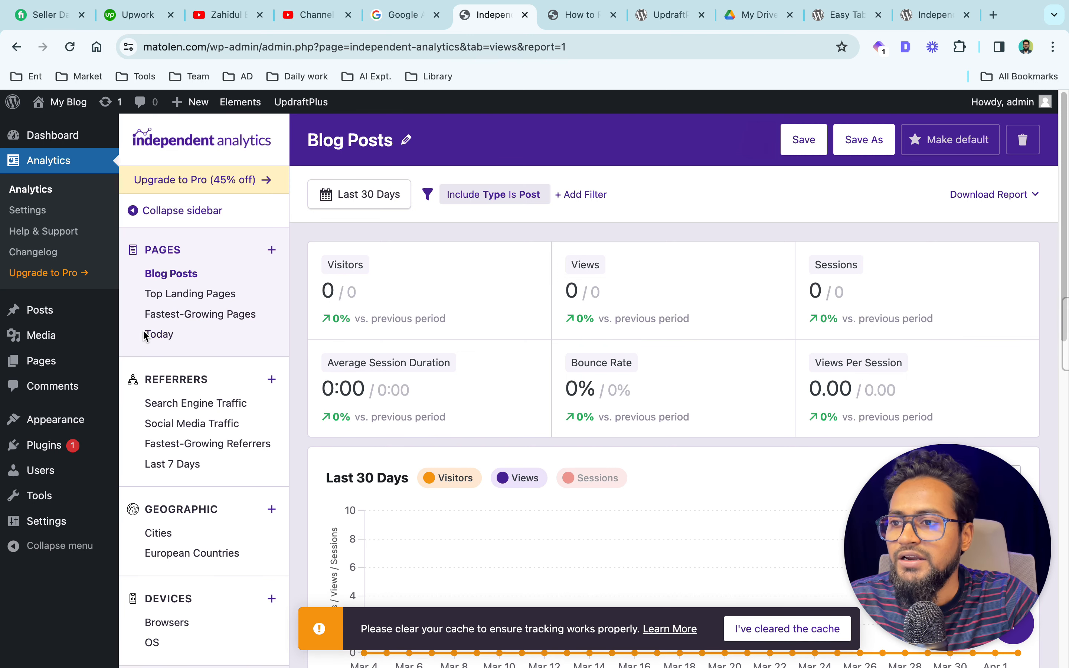
pyautogui.click(161, 334)
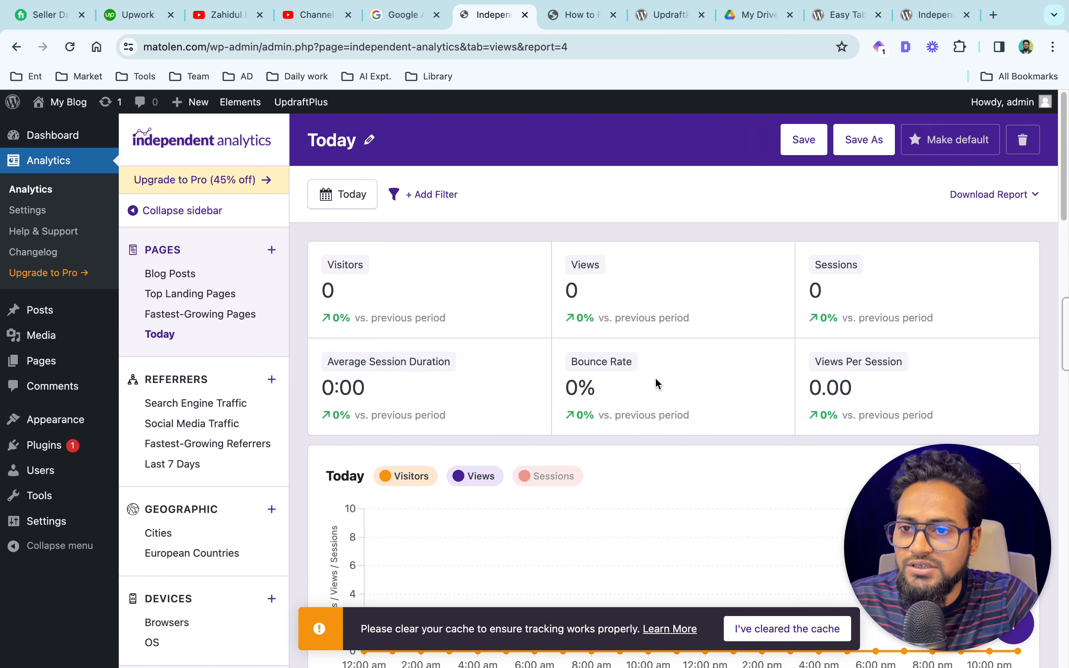
pyautogui.scroll(-1, 656, 382)
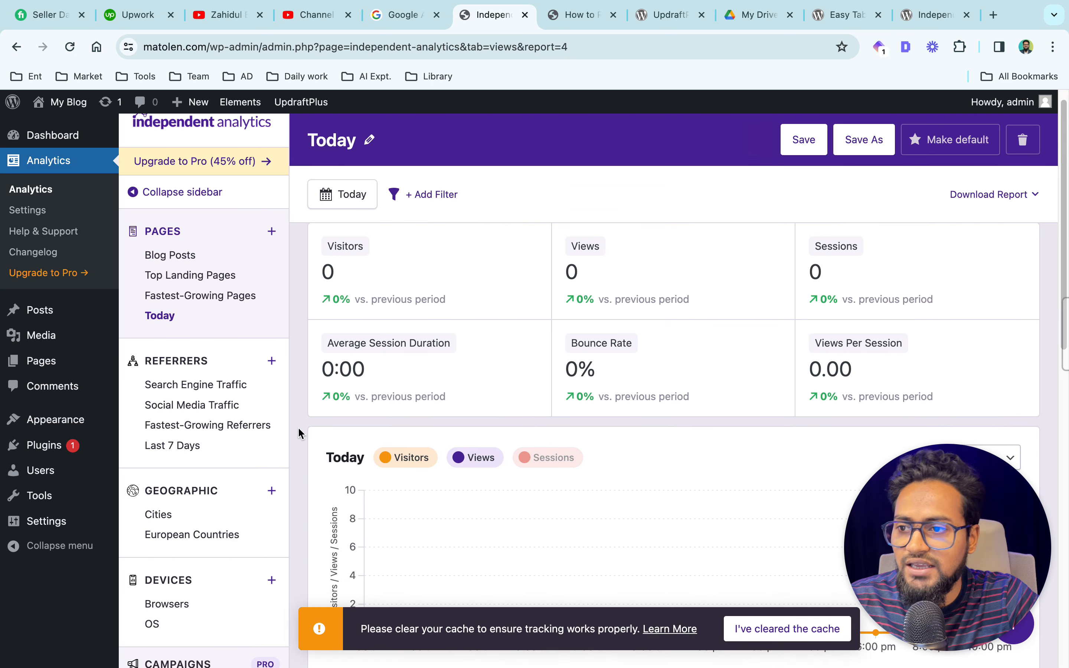
# Examine the Search Engine Traffic and Social Media Traffic reports and the Independent Analytics settings, and return to the Pages overview
pyautogui.click(189, 392)
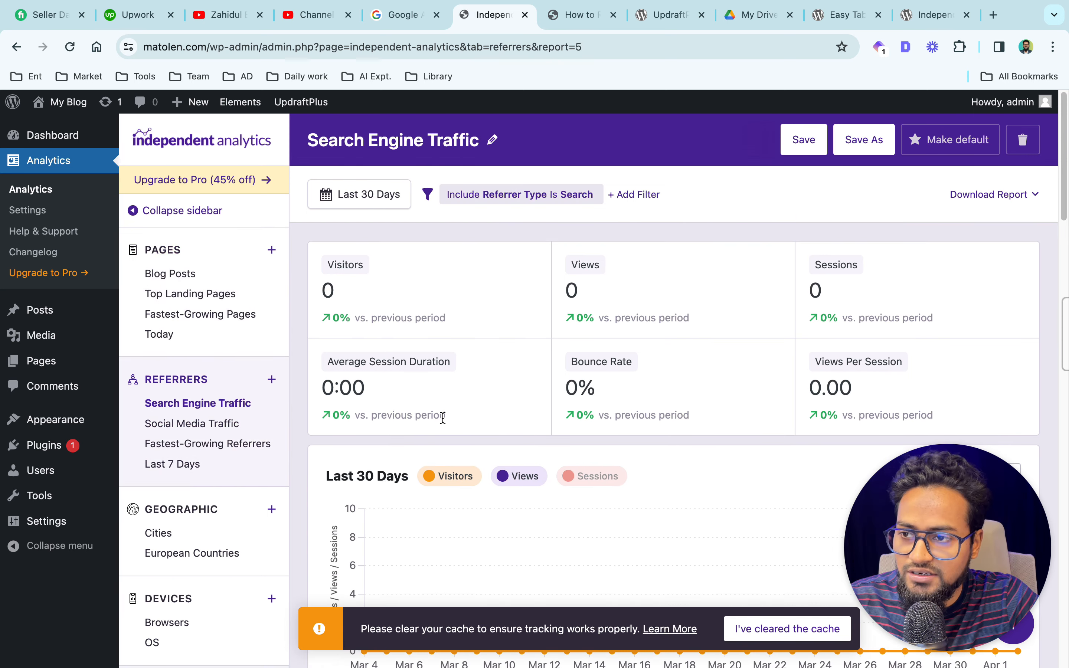
pyautogui.click(199, 423)
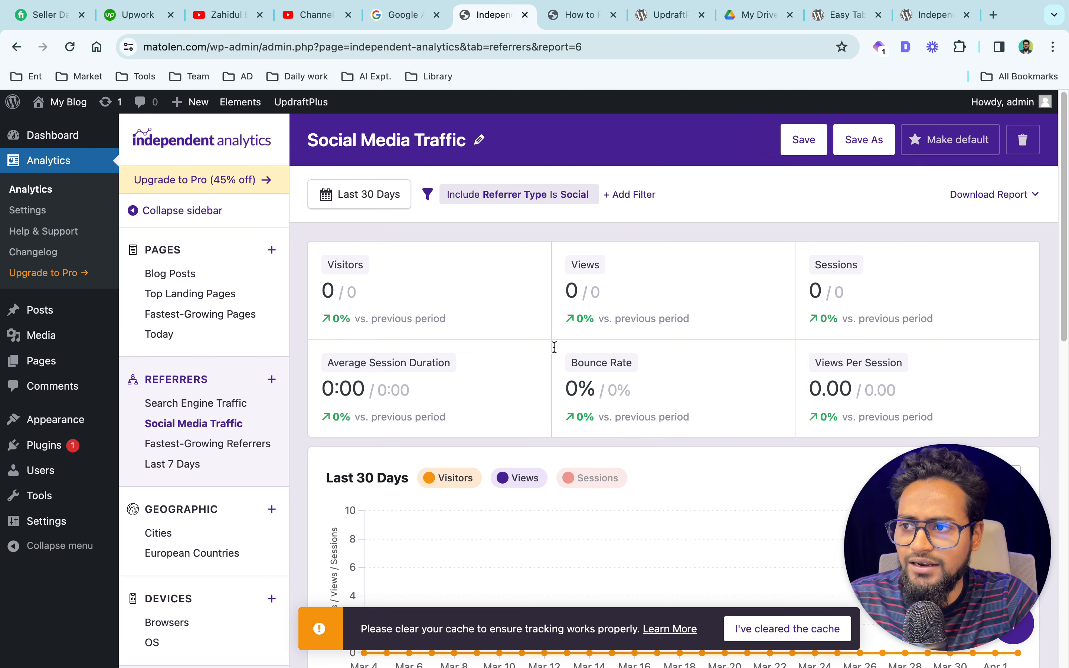
pyautogui.click(28, 210)
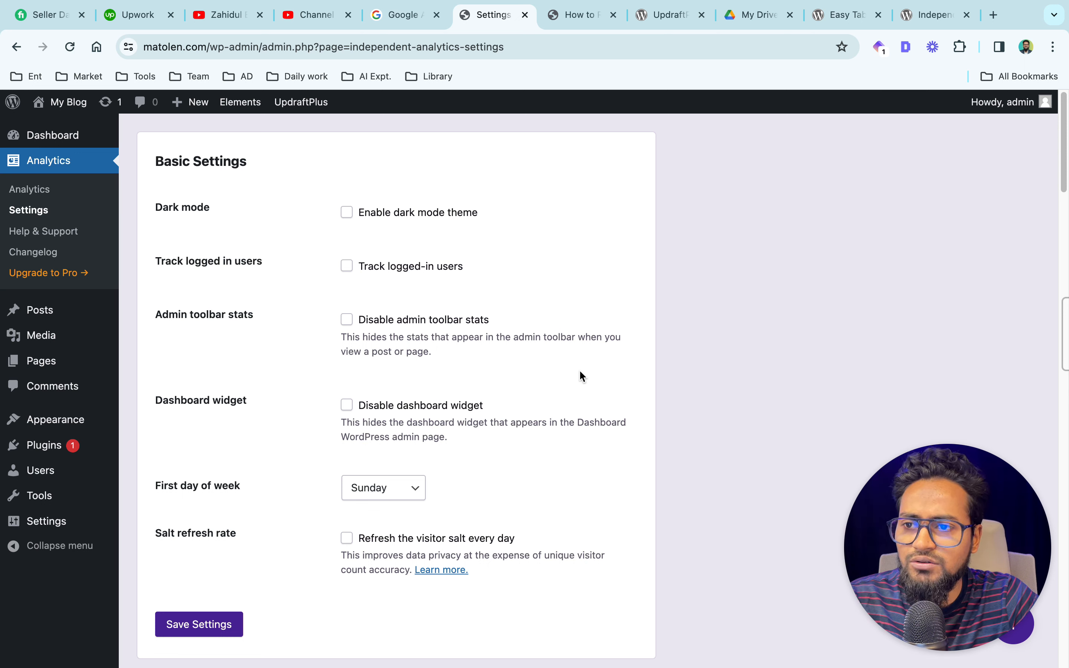
pyautogui.click(30, 190)
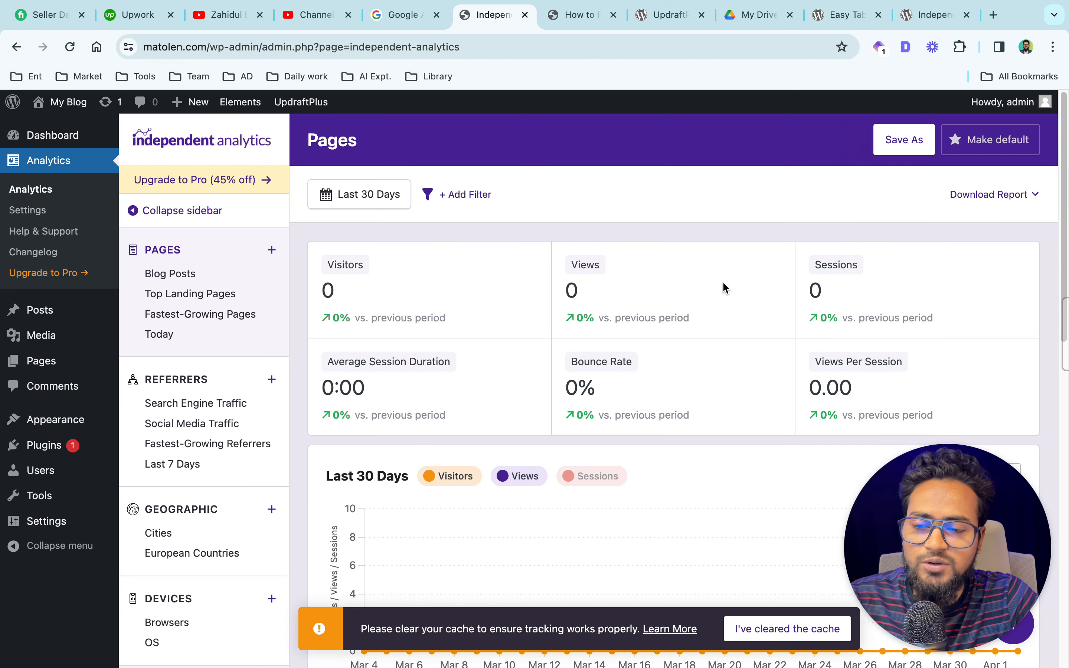
# Switch to the Notion plugin list, open the seo-by-rank-math link under "SEO plugins for WordPress", and copy the name "Rank Math SEO"
pyautogui.hotkey('ctrl', 'Up')
pyautogui.click(330, 65)
pyautogui.click(275, 309)
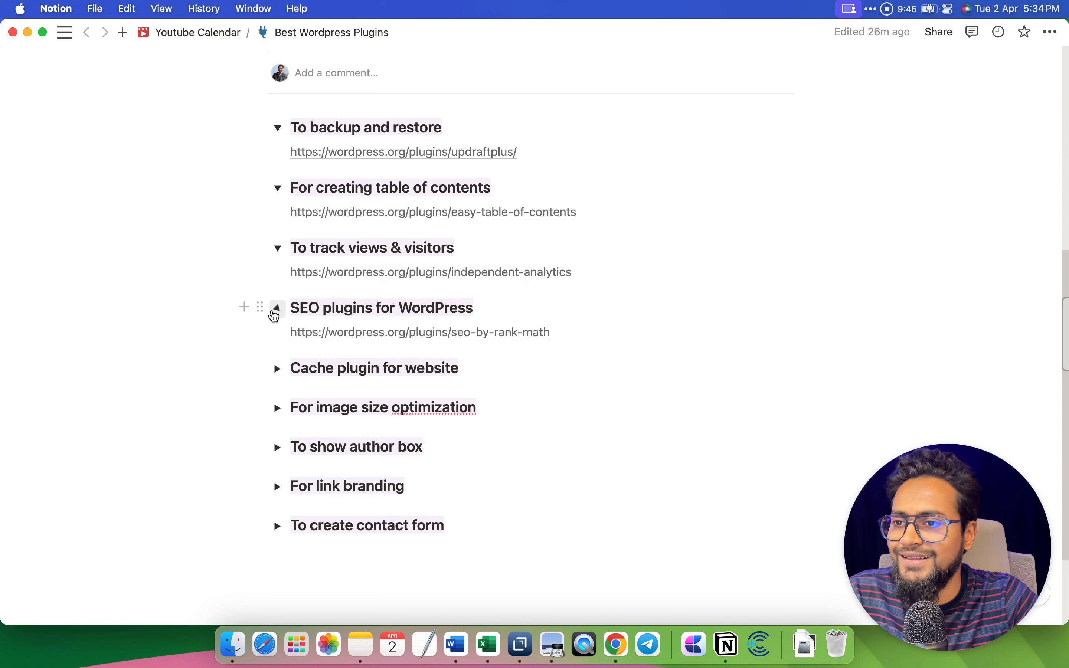
pyautogui.hotkey('ctrl', 'Right')
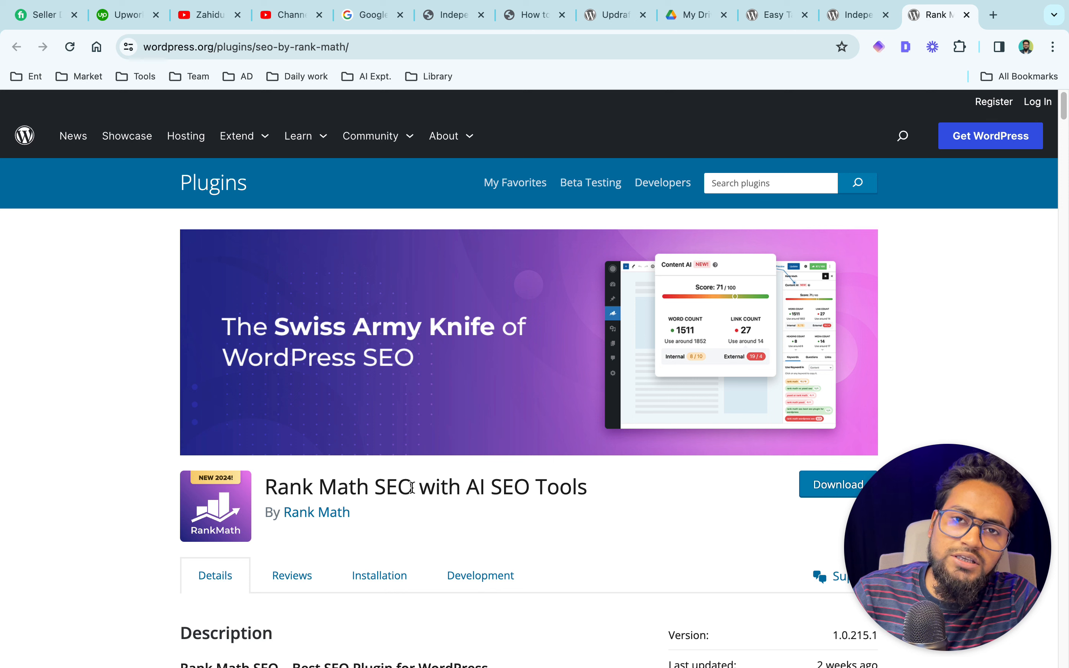
pyautogui.moveTo(411, 487); pyautogui.dragTo(265, 487)
# Return to the blog's WordPress dashboard and open the Add New Plugin page
pyautogui.click(618, 14)
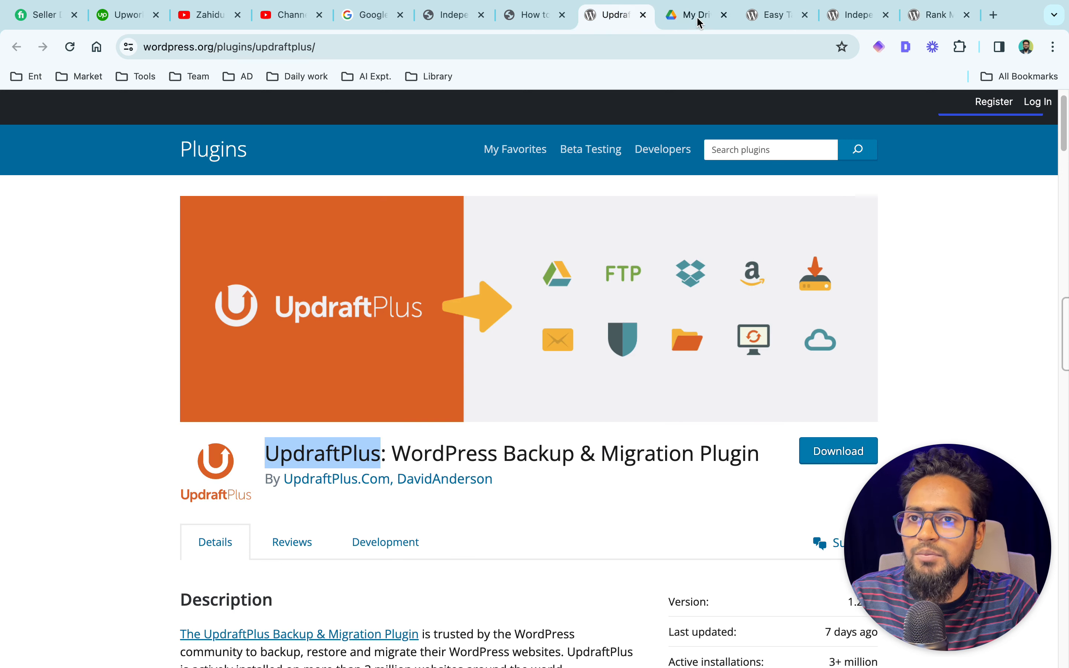
pyautogui.click(778, 14)
pyautogui.click(534, 16)
pyautogui.scroll(2, 272, 217)
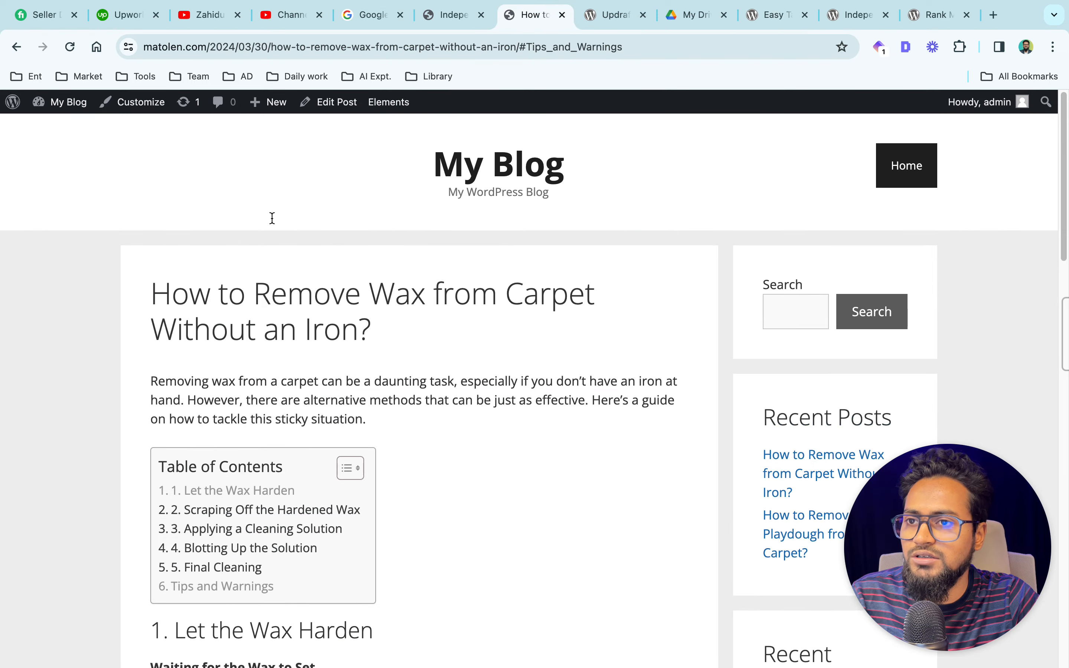
pyautogui.click(443, 14)
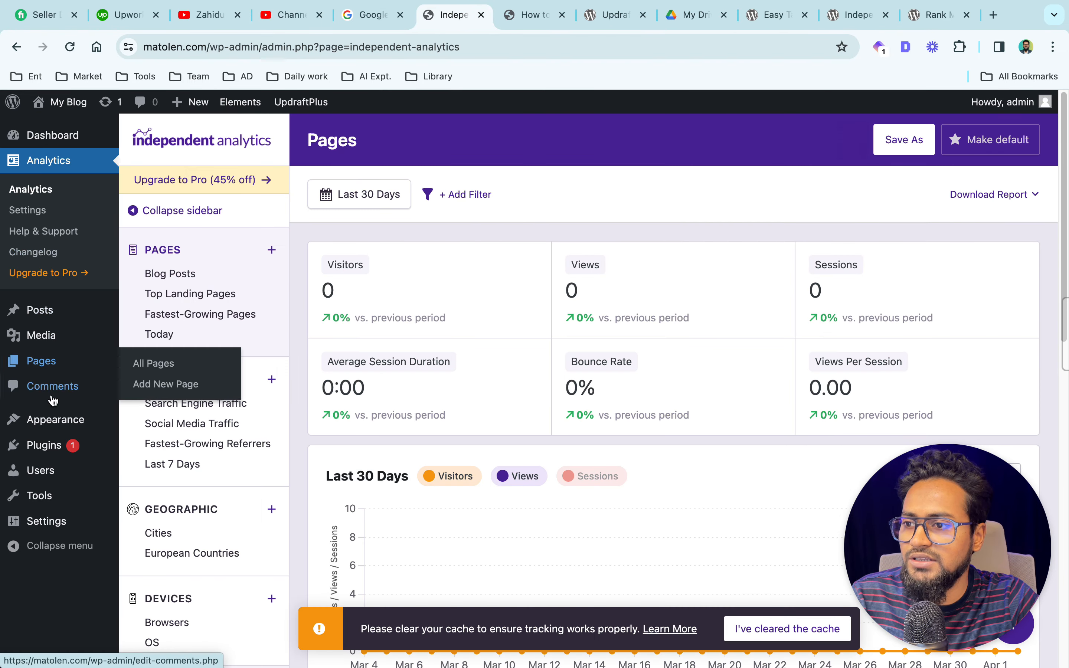
pyautogui.moveTo(44, 445)
pyautogui.click(142, 468)
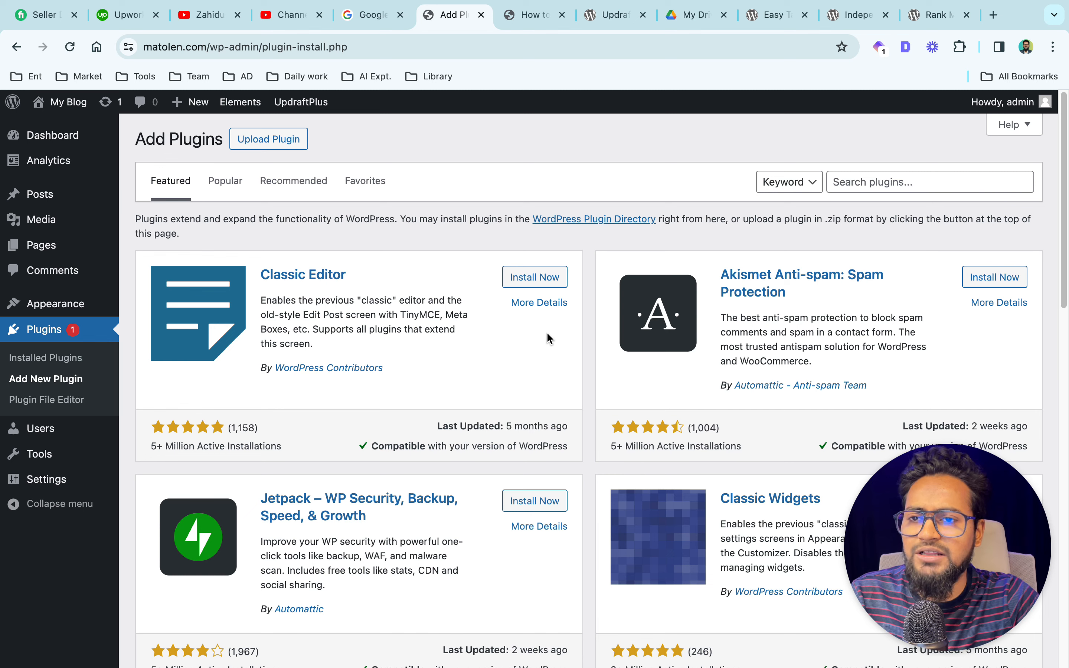
# Search for "Rank Math SEO", and install and activate the Rank Math SEO with AI SEO Tools plugin
pyautogui.click(909, 179)
pyautogui.write('Rank Math SEO')
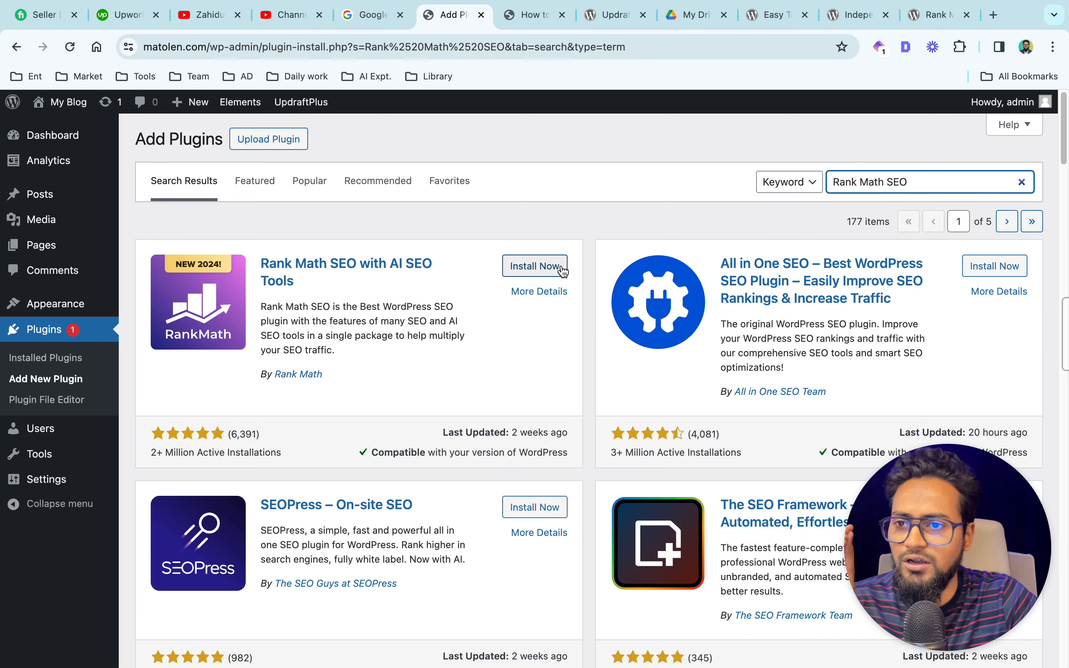
pyautogui.click(550, 267)
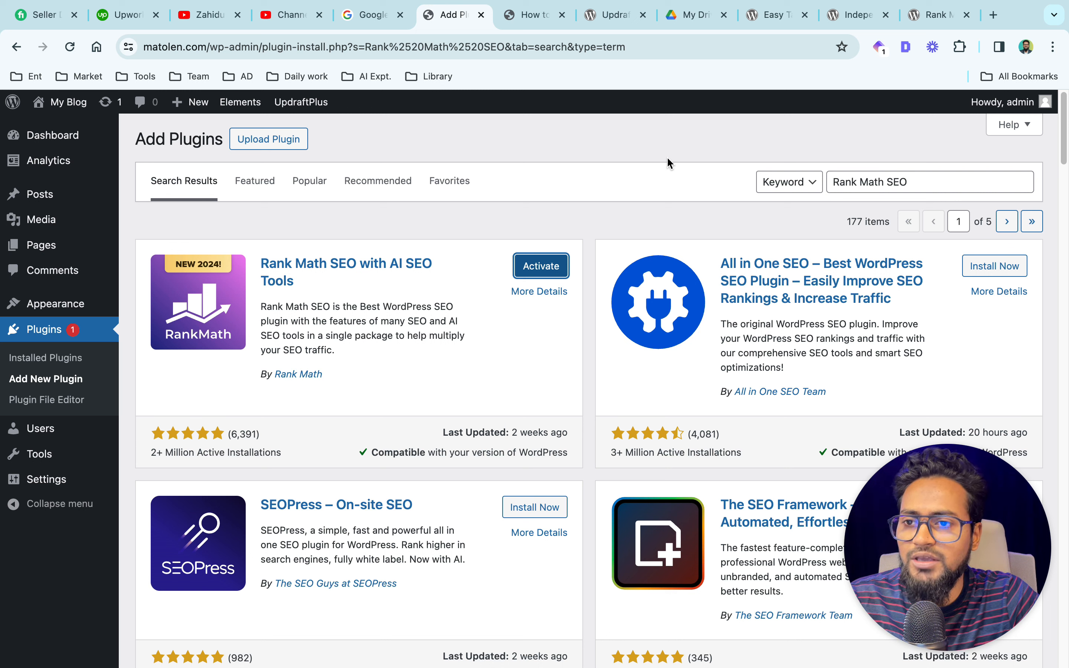
pyautogui.click(563, 267)
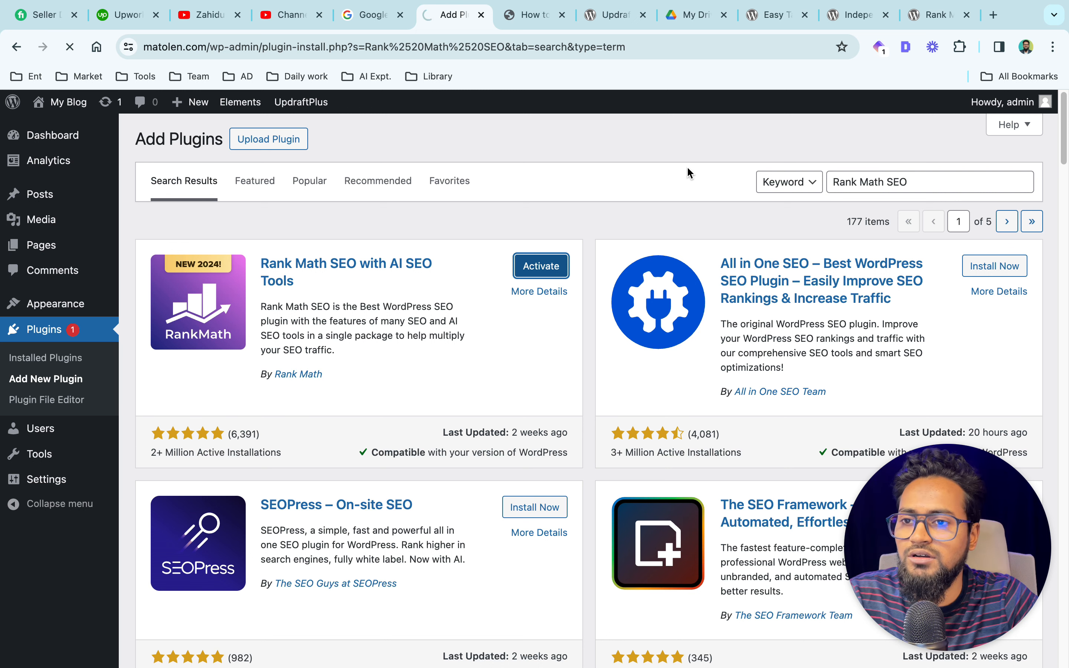
# Go to the published wax-removal post and highlight the date and slug portion of its web address
pyautogui.click(534, 14)
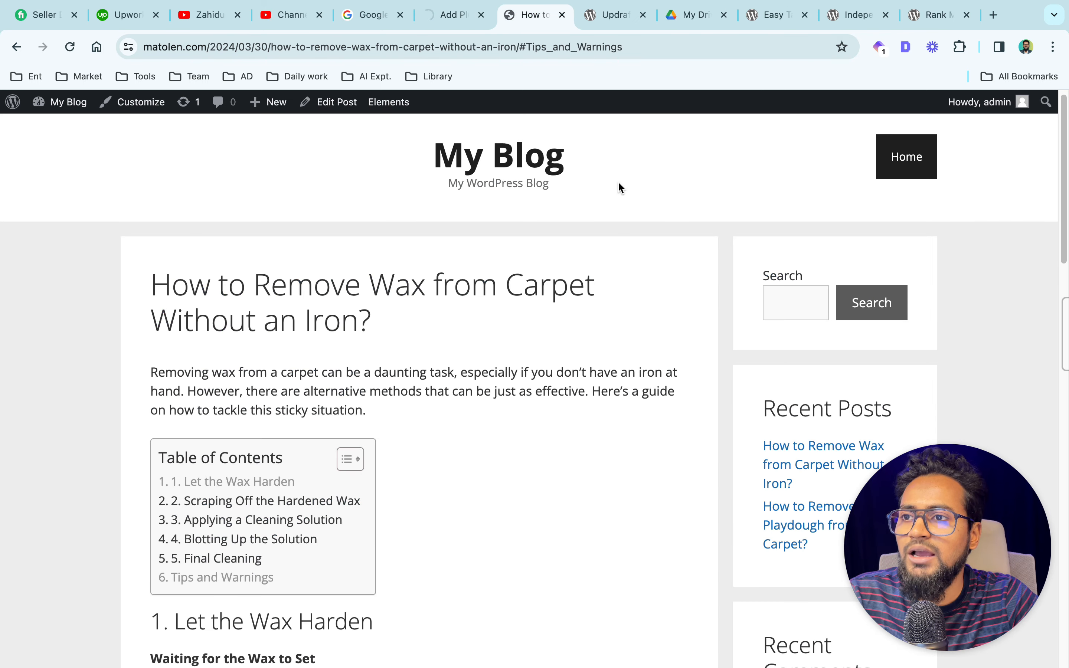
pyautogui.click(212, 46)
pyautogui.click(660, 225)
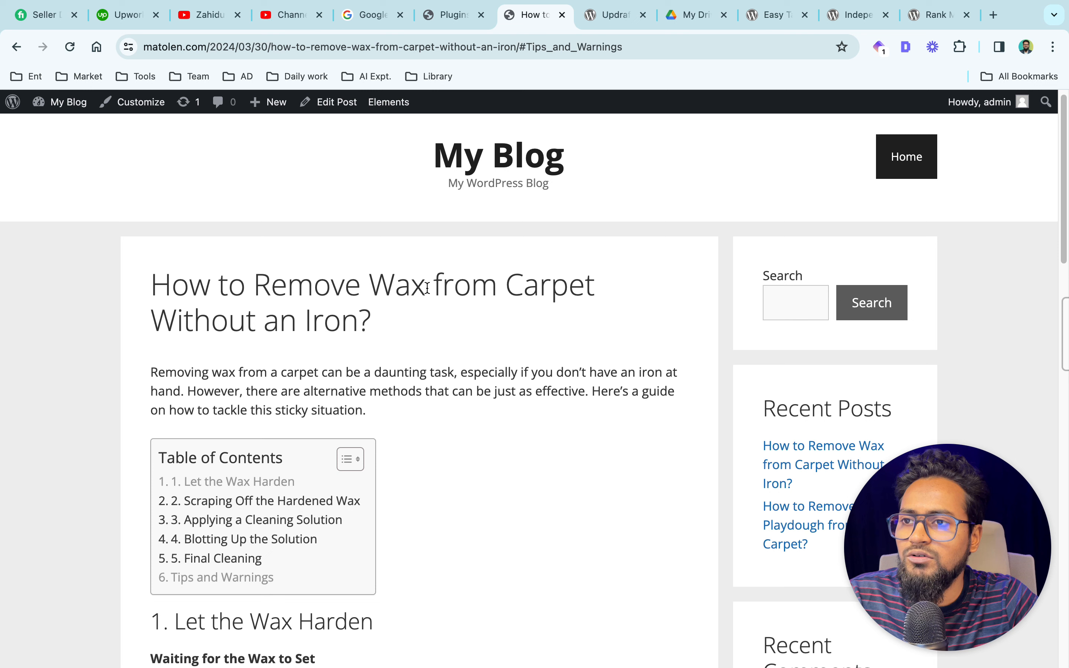
pyautogui.moveTo(215, 49); pyautogui.dragTo(488, 49)
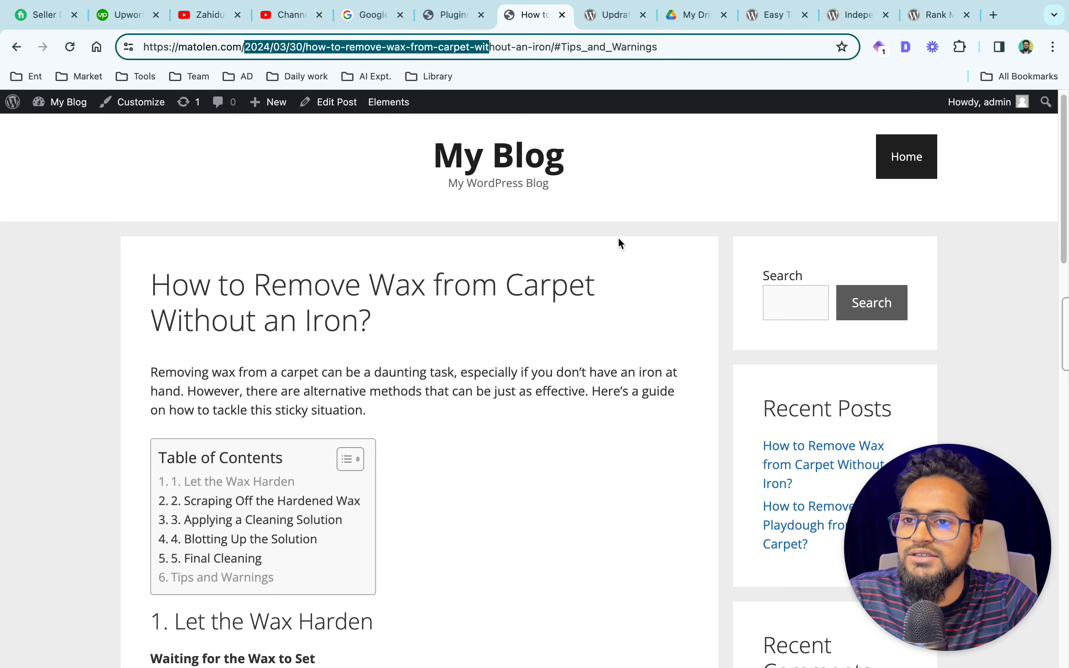
# Highlight the date portion "2024/03/30/" in the wax-removal post's web address
pyautogui.click(641, 261)
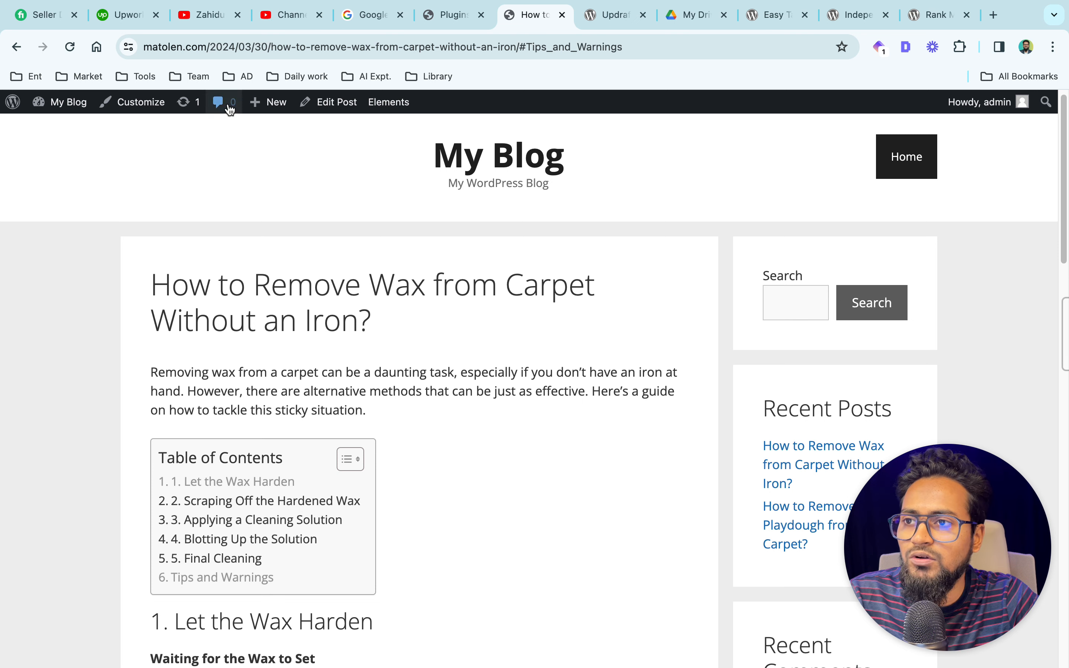
pyautogui.moveTo(269, 47); pyautogui.dragTo(202, 47)
pyautogui.click(587, 238)
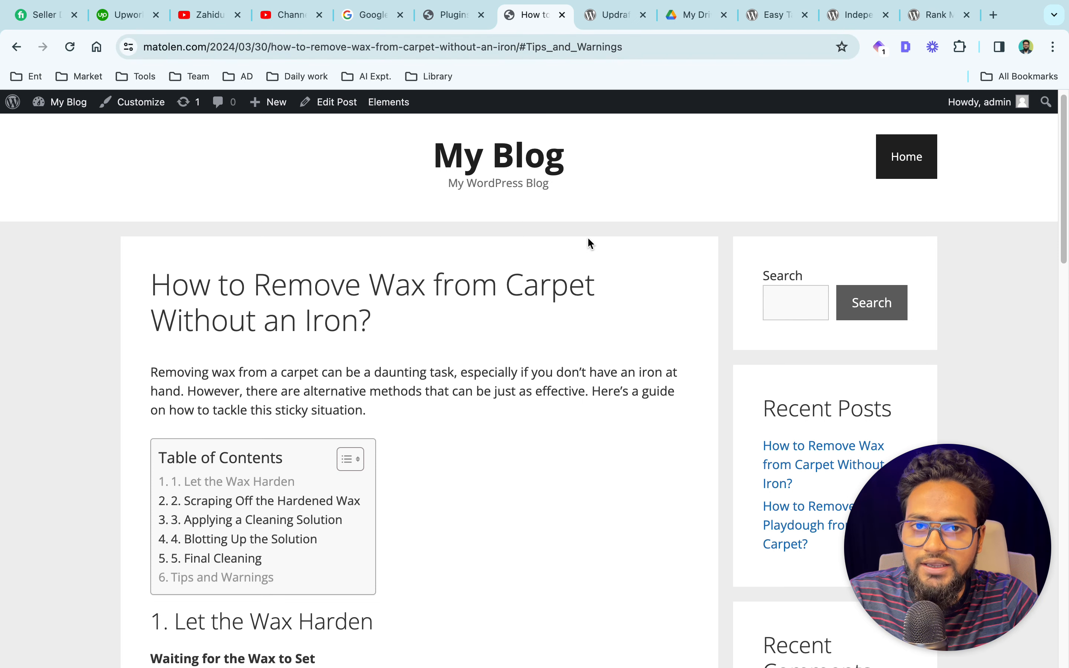
pyautogui.doubleClick(241, 46)
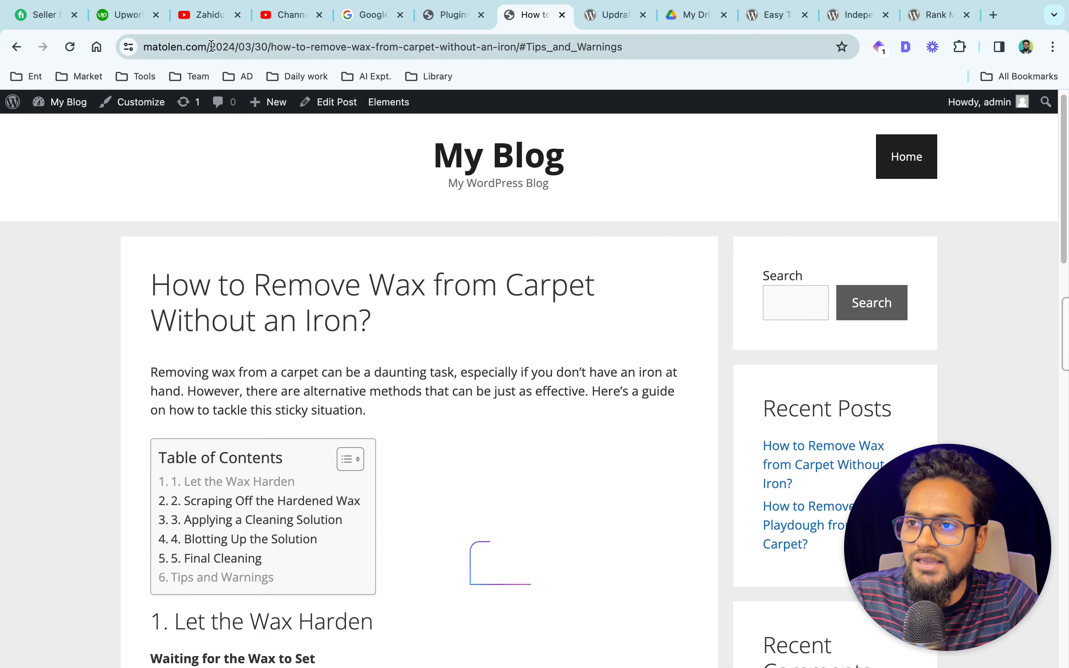
pyautogui.moveTo(241, 46); pyautogui.dragTo(270, 46)
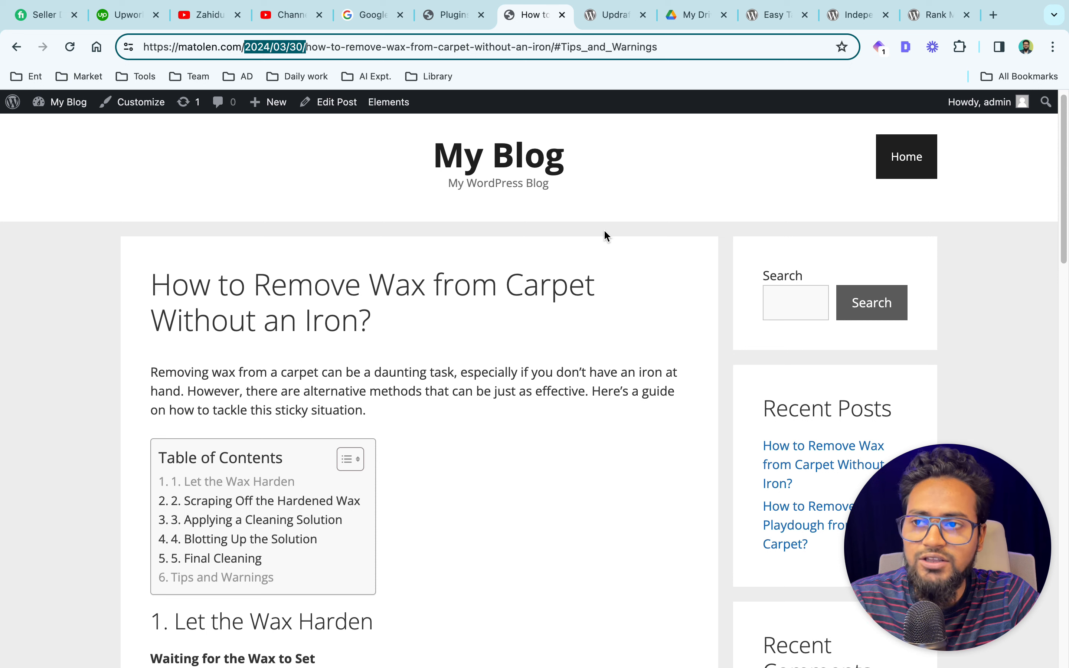
pyautogui.click(299, 47)
pyautogui.moveTo(305, 47); pyautogui.dragTo(247, 44)
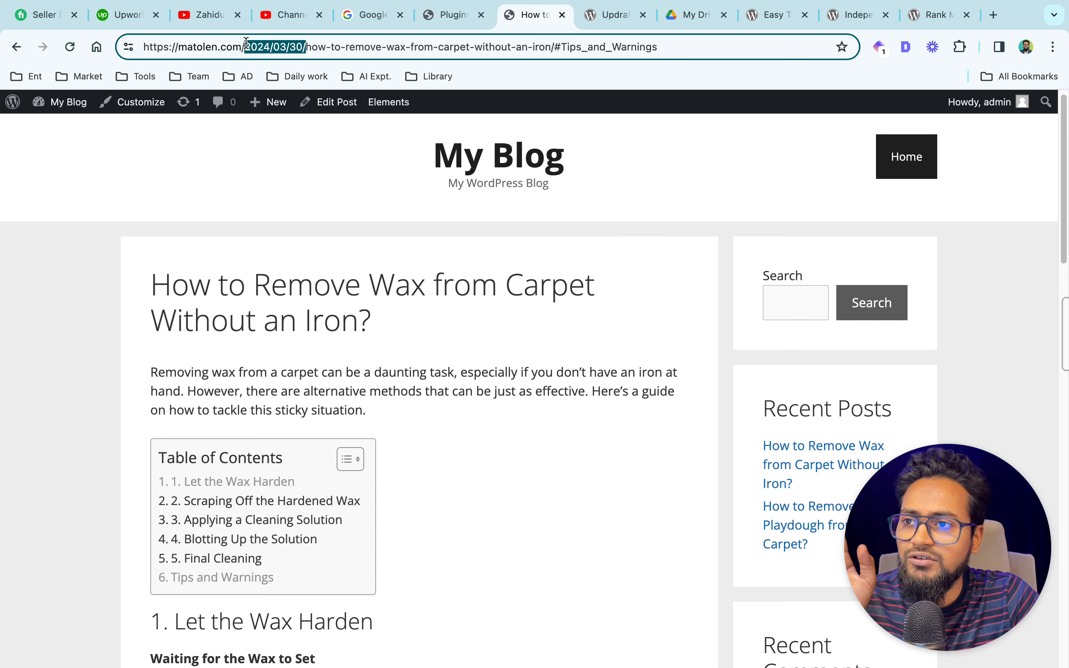
pyautogui.click(591, 283)
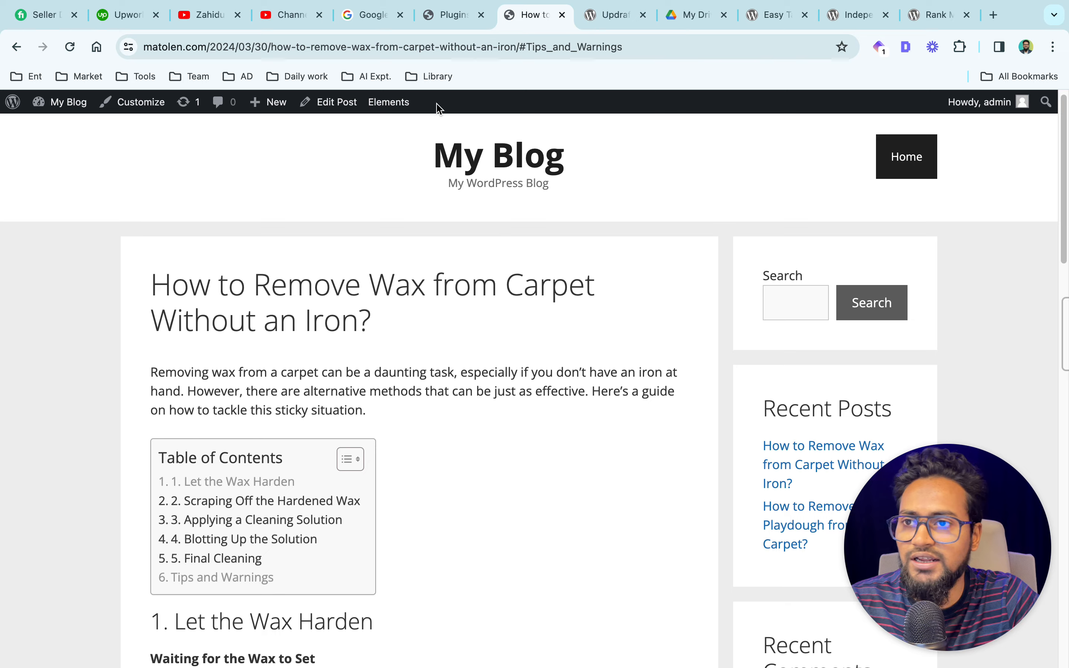
# Return to the WordPress dashboard, open the Permalink Settings and select the Post name structure
pyautogui.click(439, 17)
pyautogui.scroll(-1, 111, 429)
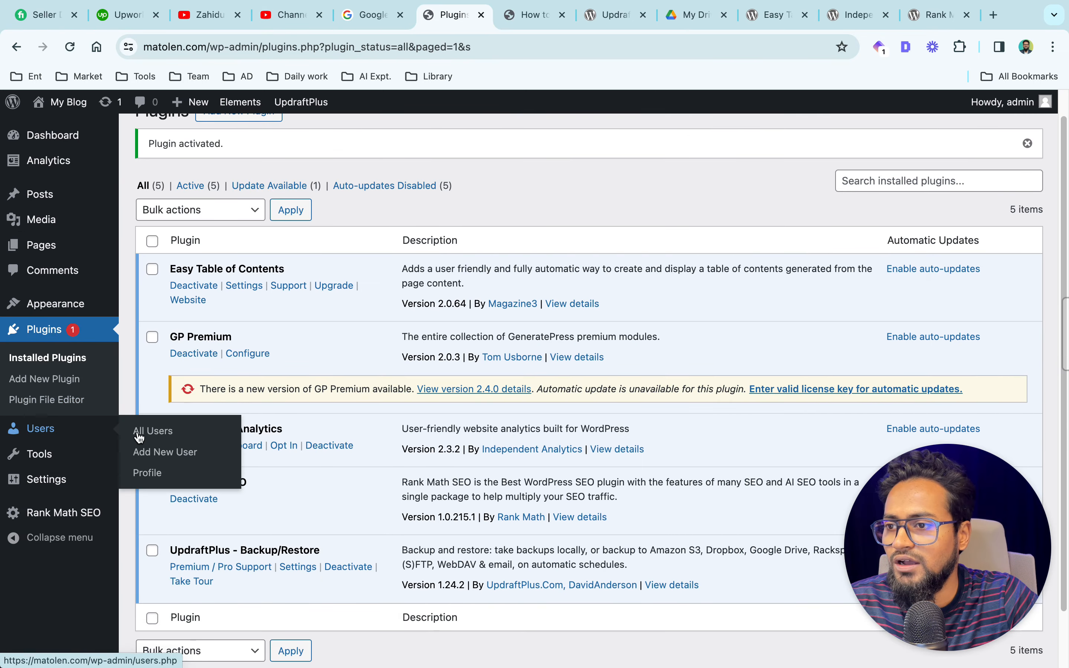
pyautogui.moveTo(157, 475)
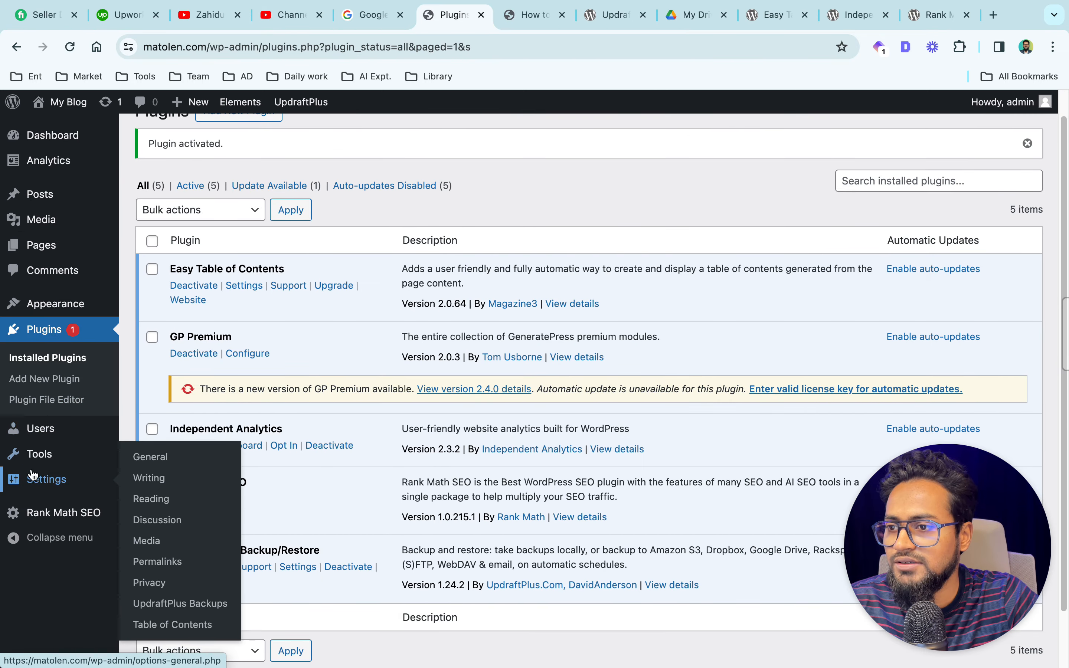
pyautogui.click(165, 569)
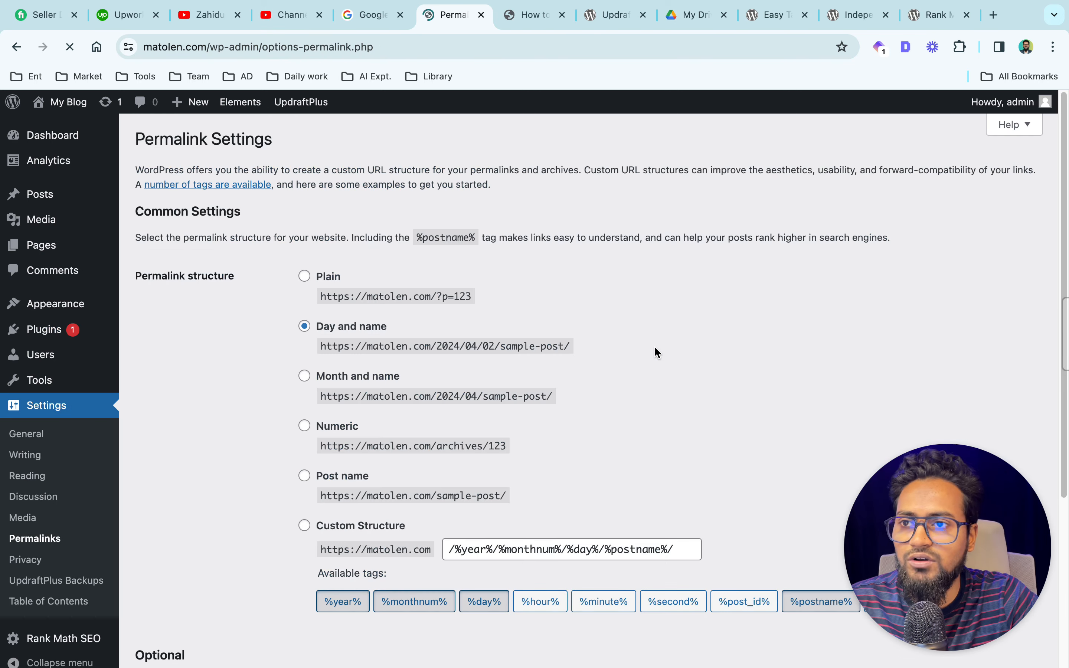
pyautogui.scroll(-2, 605, 329)
pyautogui.click(304, 436)
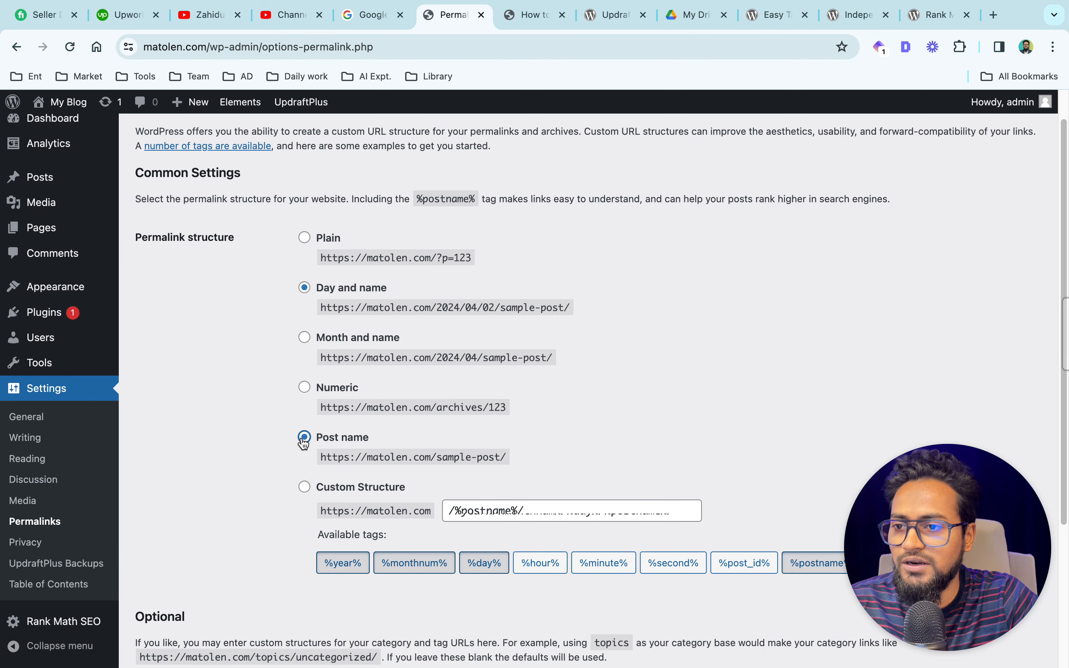
pyautogui.scroll(-3, 605, 420)
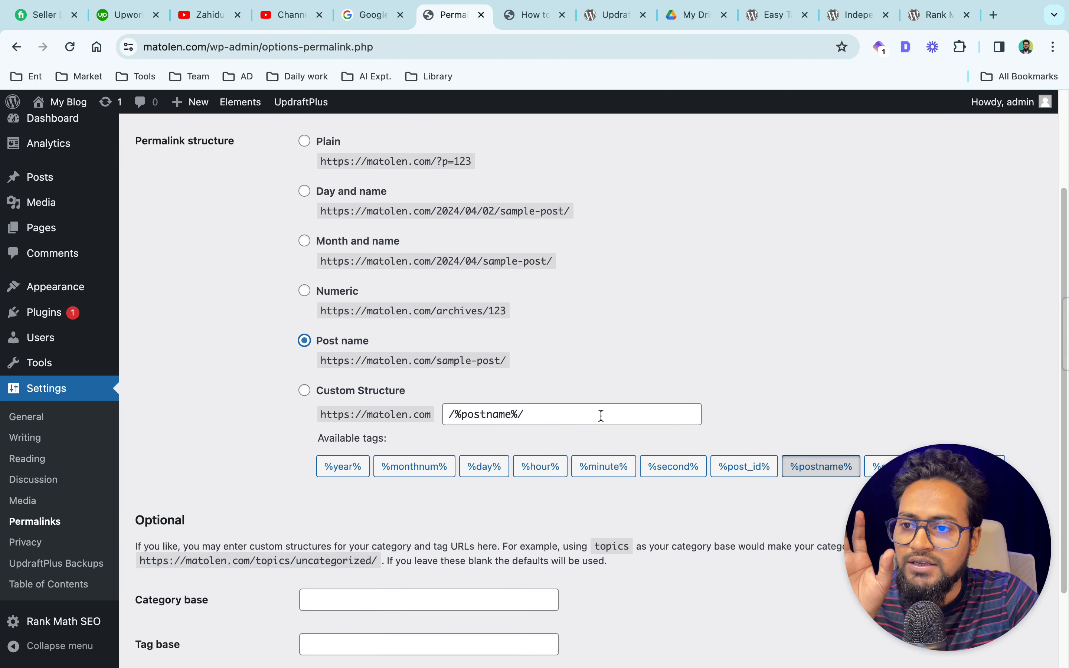
# Highlight the dated path in the wax-removal post's address for comparison, and save the new permalink structure
pyautogui.click(520, 21)
pyautogui.click(439, 15)
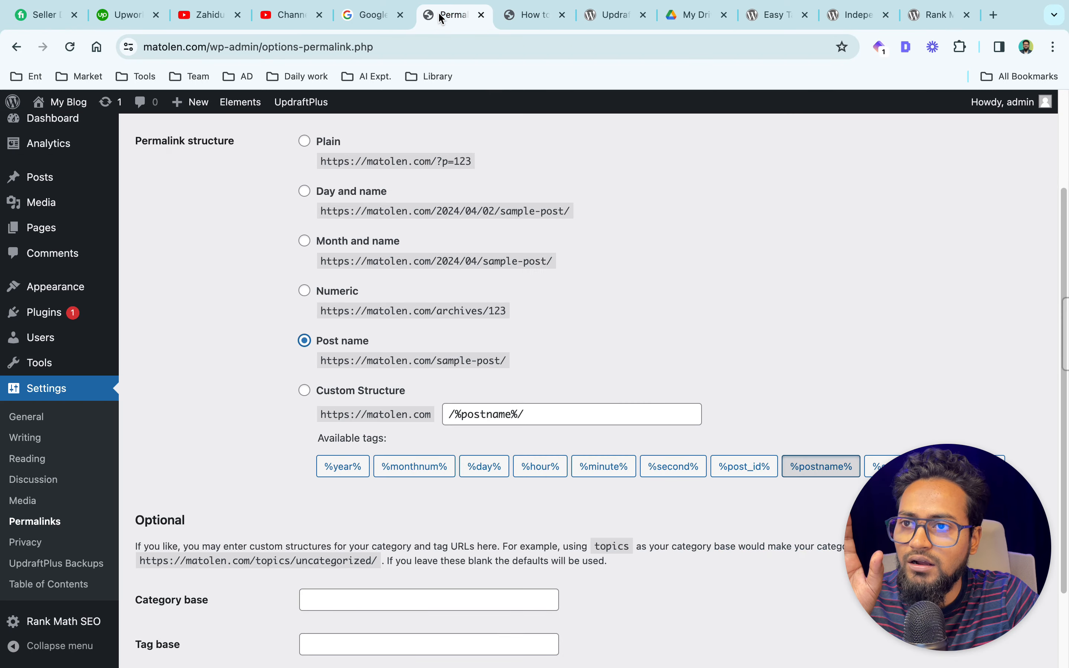
pyautogui.click(518, 9)
pyautogui.moveTo(209, 47); pyautogui.dragTo(575, 56)
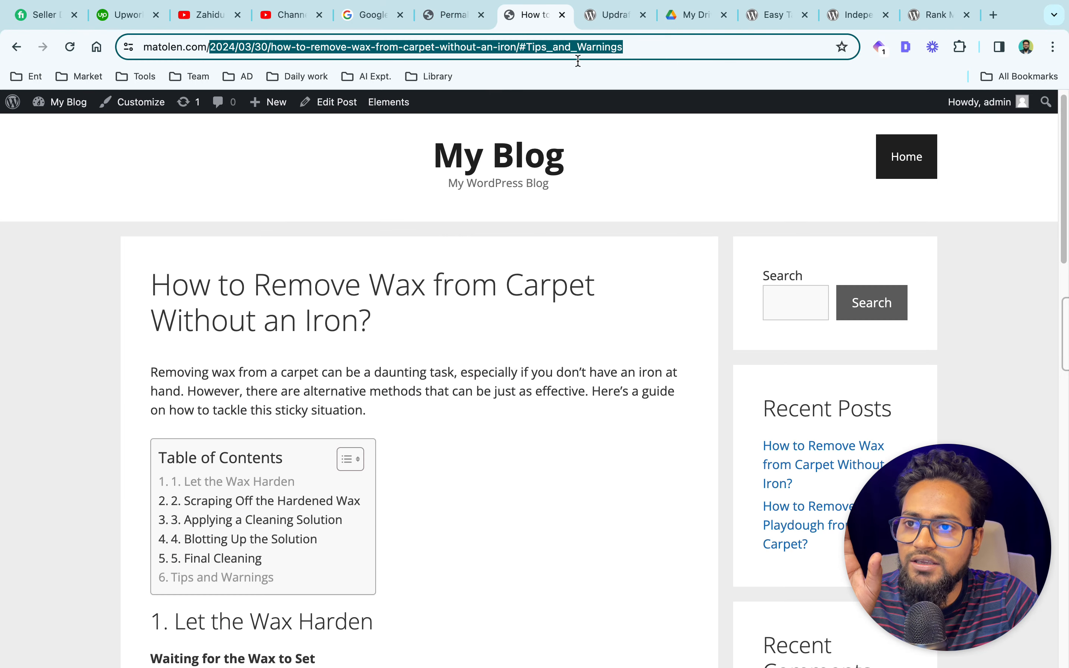
pyautogui.scroll(-2, 543, 234)
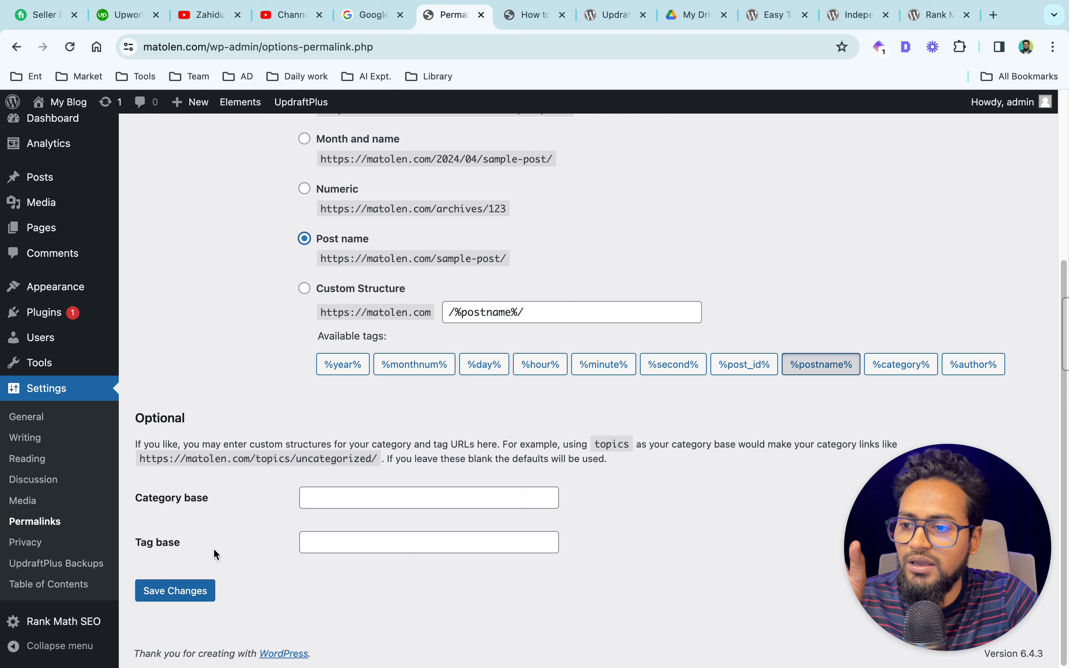
pyautogui.click(201, 591)
# Reopen the wax-removal post from the blog's home page and check the slug in its web address
pyautogui.click(526, 16)
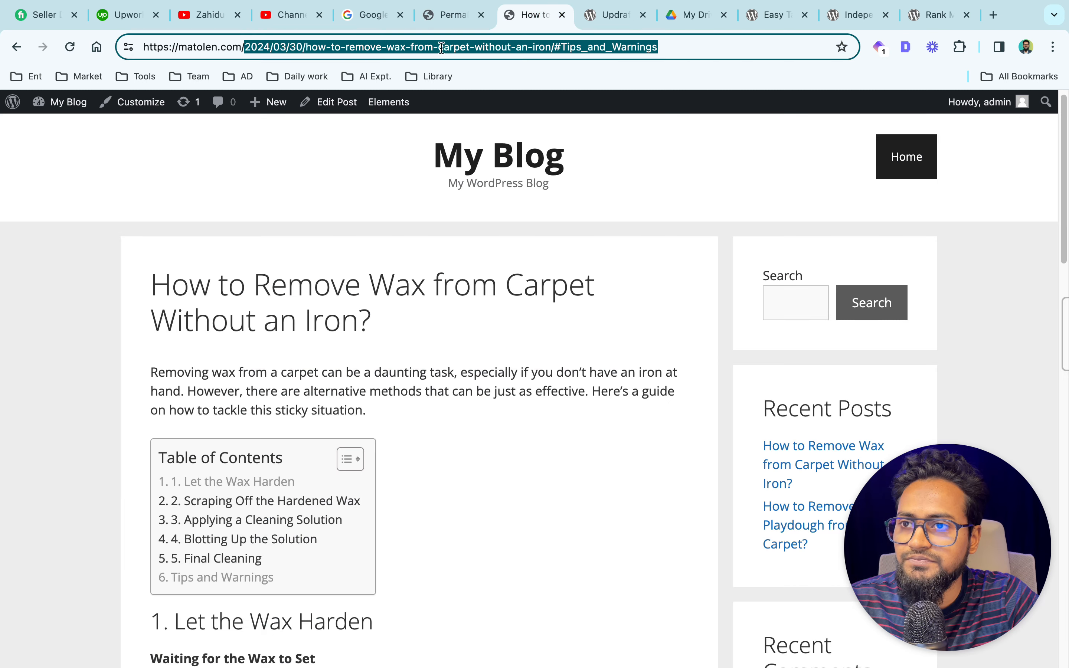
pyautogui.click(499, 152)
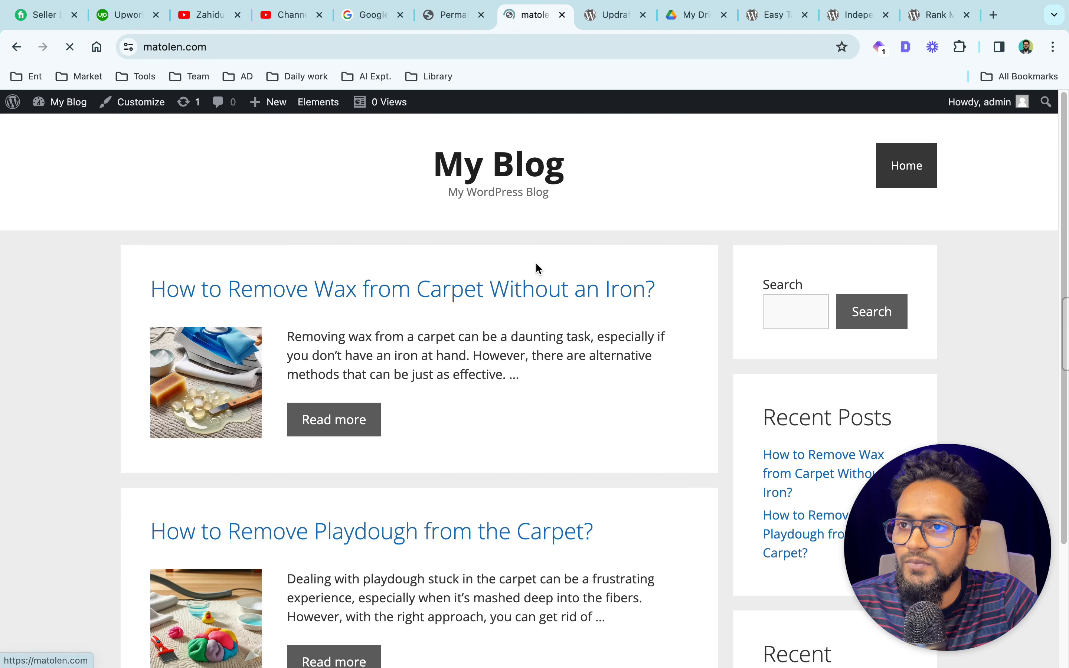
pyautogui.scroll(-2, 537, 267)
pyautogui.click(588, 232)
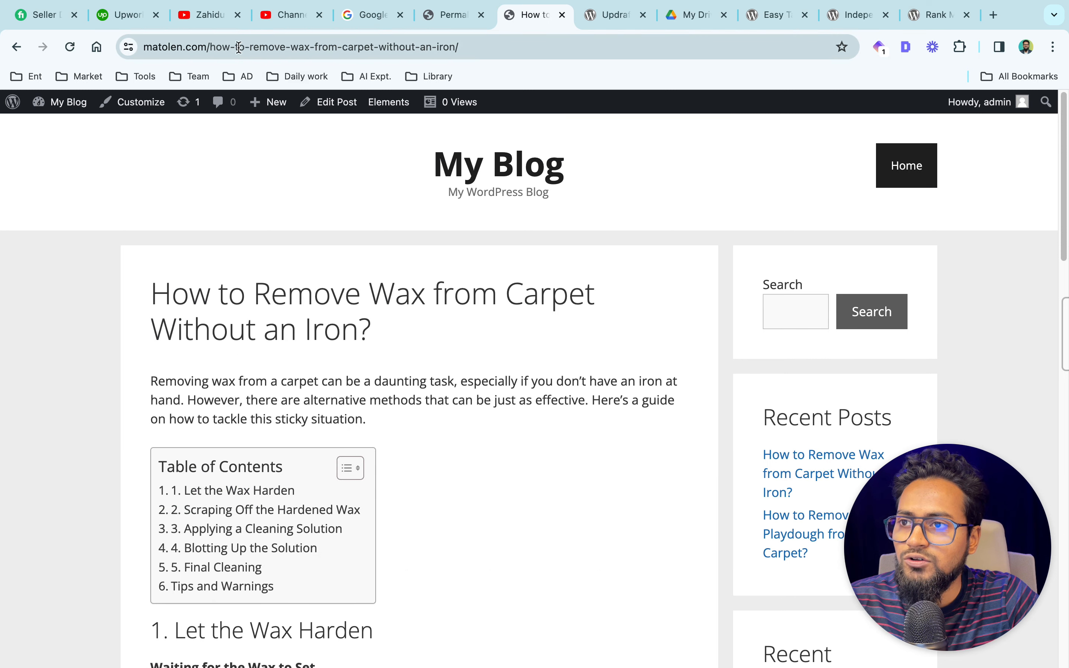
pyautogui.moveTo(208, 42); pyautogui.dragTo(497, 46)
pyautogui.click(629, 267)
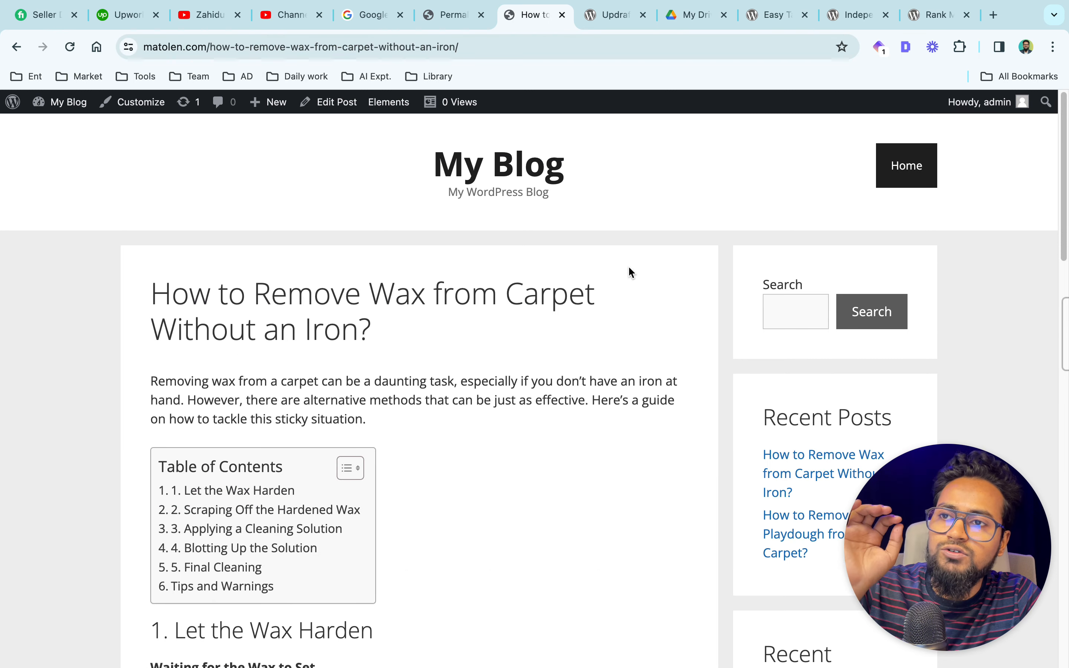
# Return to the Permalink Settings to review the saved structure, and open the installed plugins list
pyautogui.click(450, 14)
pyautogui.scroll(-5, 568, 389)
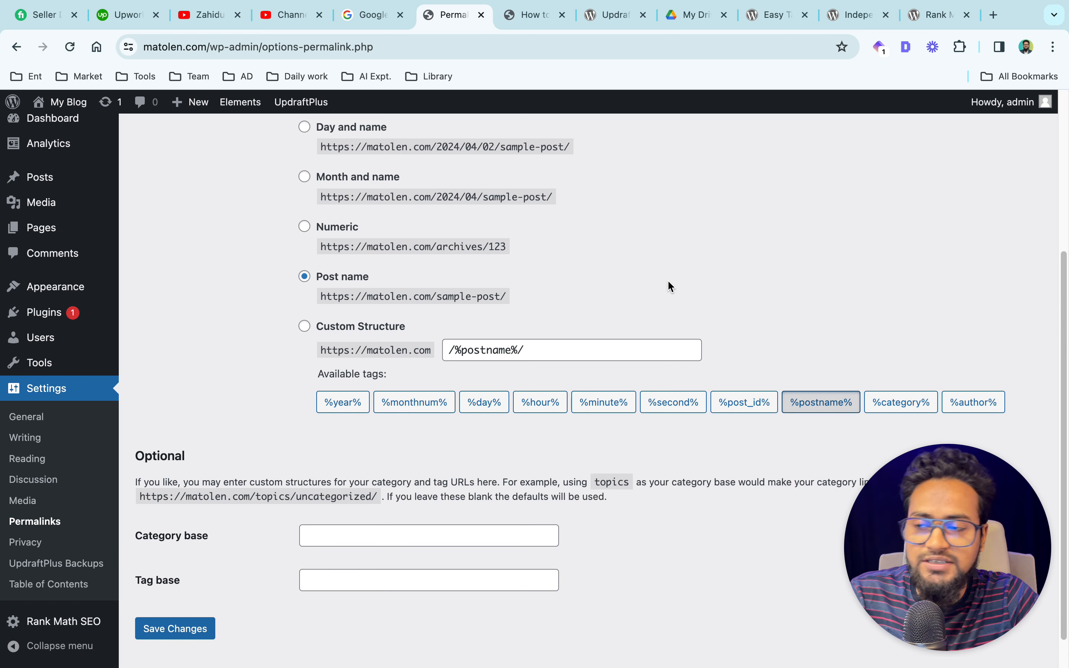
pyautogui.scroll(3, 669, 286)
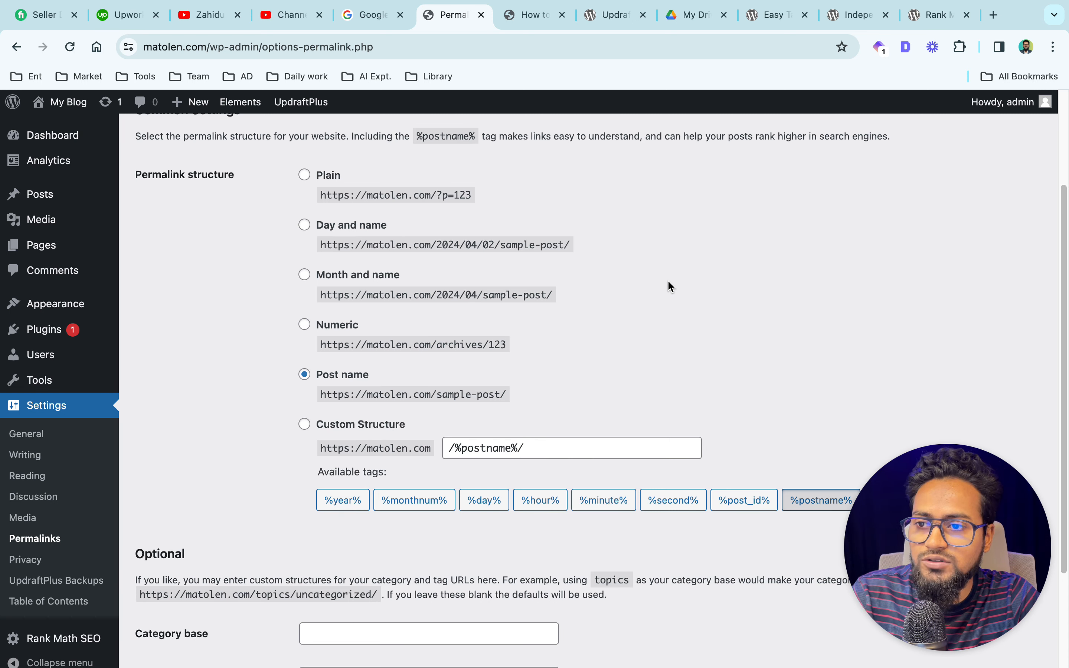
pyautogui.scroll(2, 148, 405)
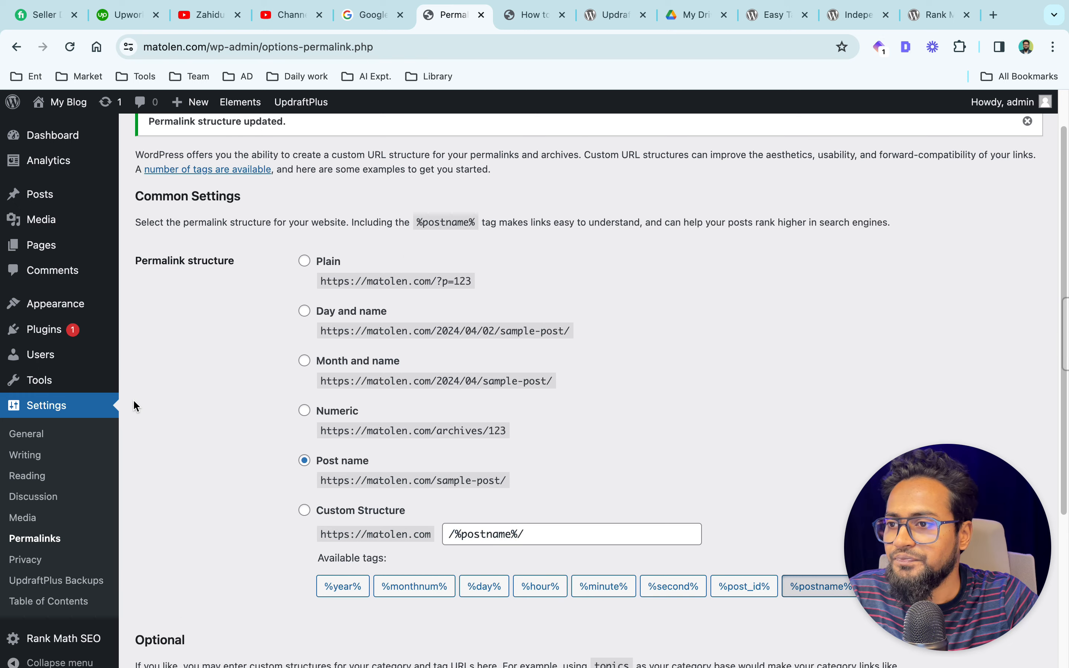
pyautogui.moveTo(110, 332)
pyautogui.click(171, 336)
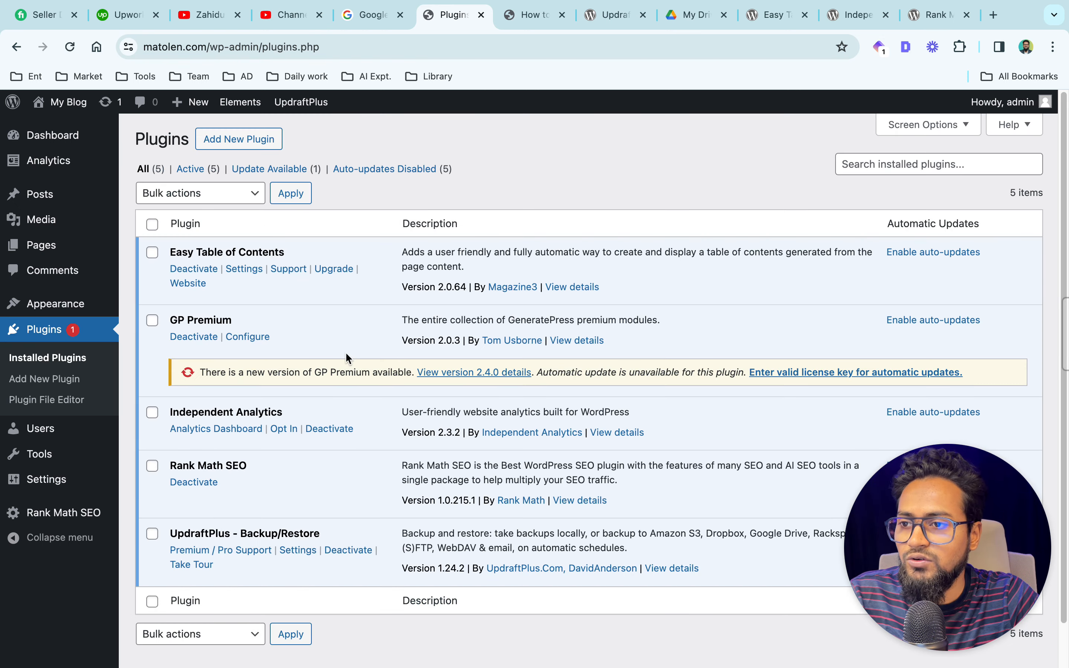
# Skip connecting a Rank Math account, start the setup wizard in Advanced mode, and exit it to the Rank Math dashboard
pyautogui.scroll(-1, 348, 354)
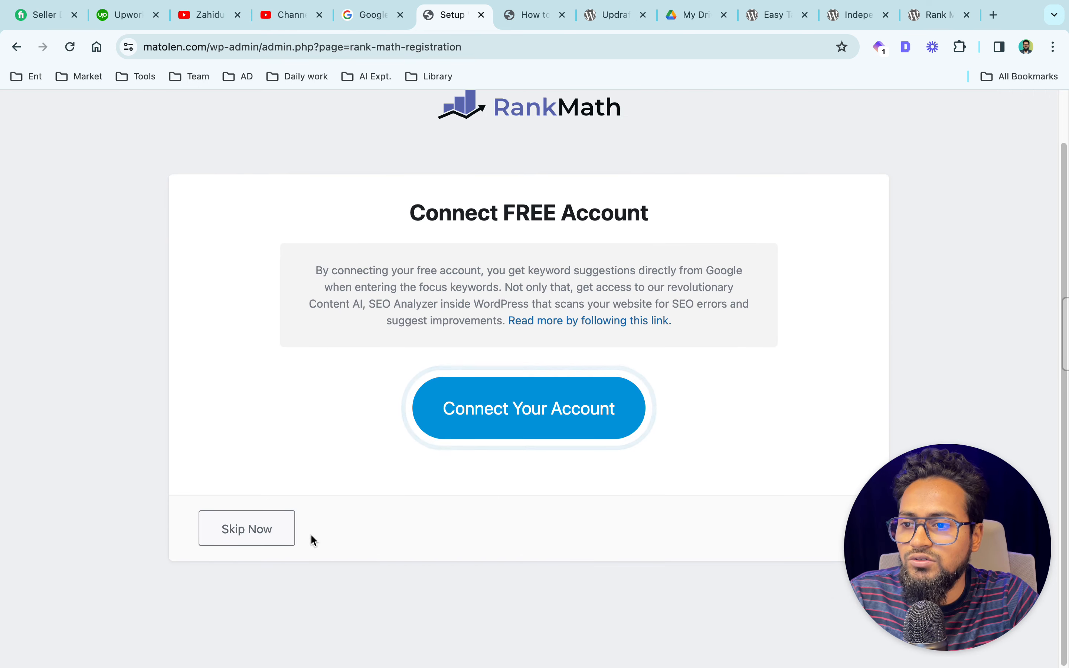
pyautogui.click(265, 538)
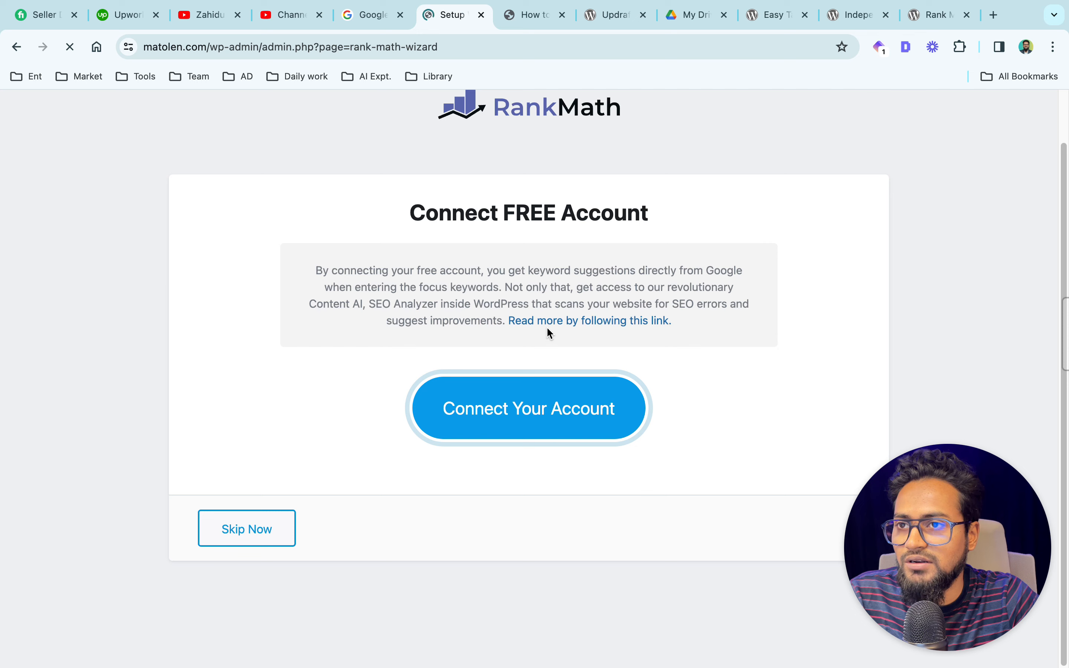
pyautogui.scroll(-5, 443, 397)
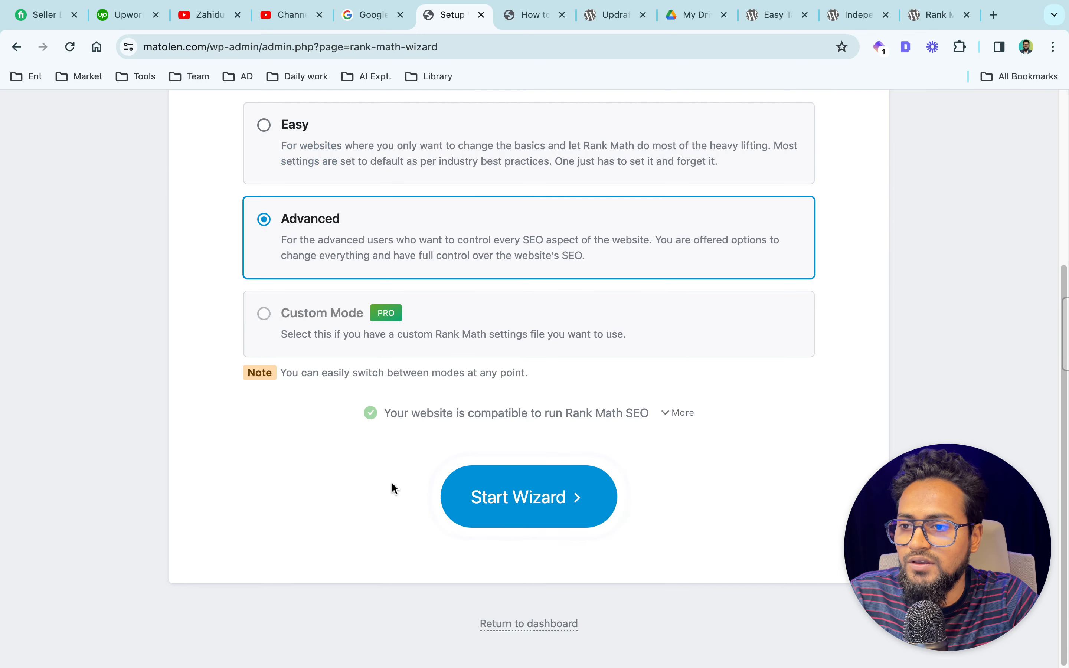
pyautogui.click(532, 509)
pyautogui.scroll(-9, 679, 501)
pyautogui.click(526, 624)
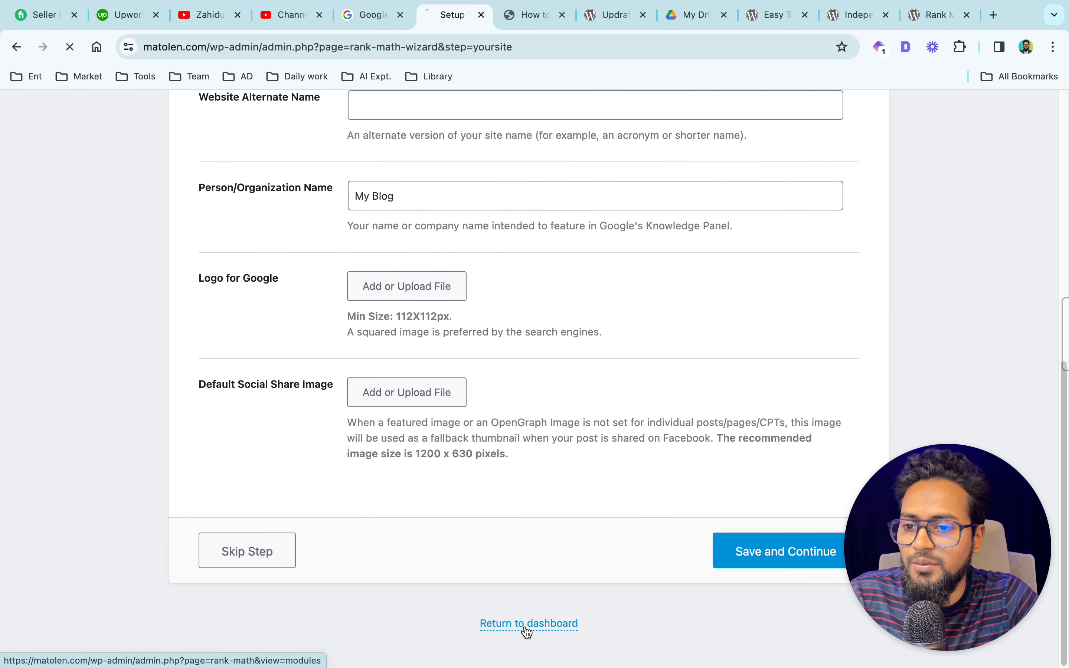
# Enable the 404 Monitor module in Rank Math SEO
pyautogui.scroll(-1, 670, 348)
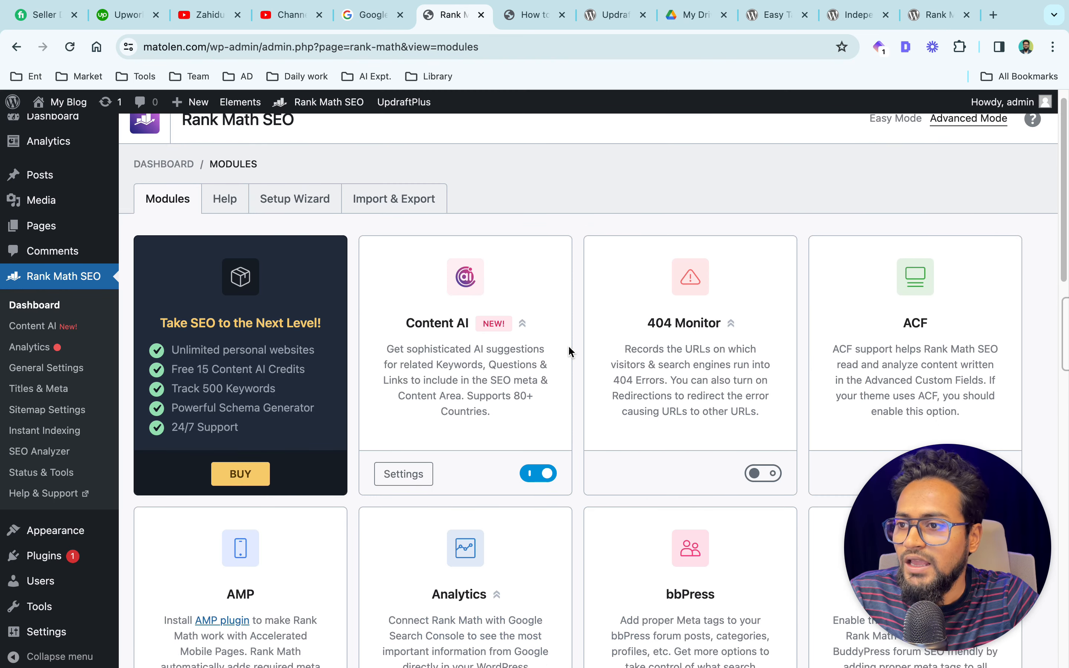
pyautogui.scroll(-1, 839, 349)
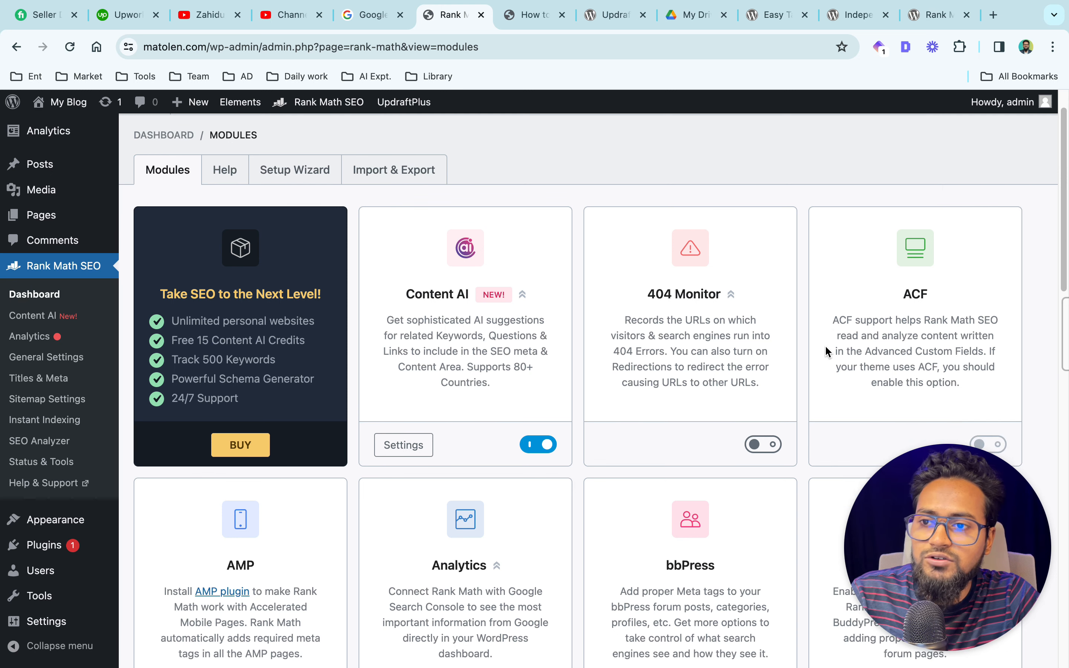
pyautogui.click(772, 444)
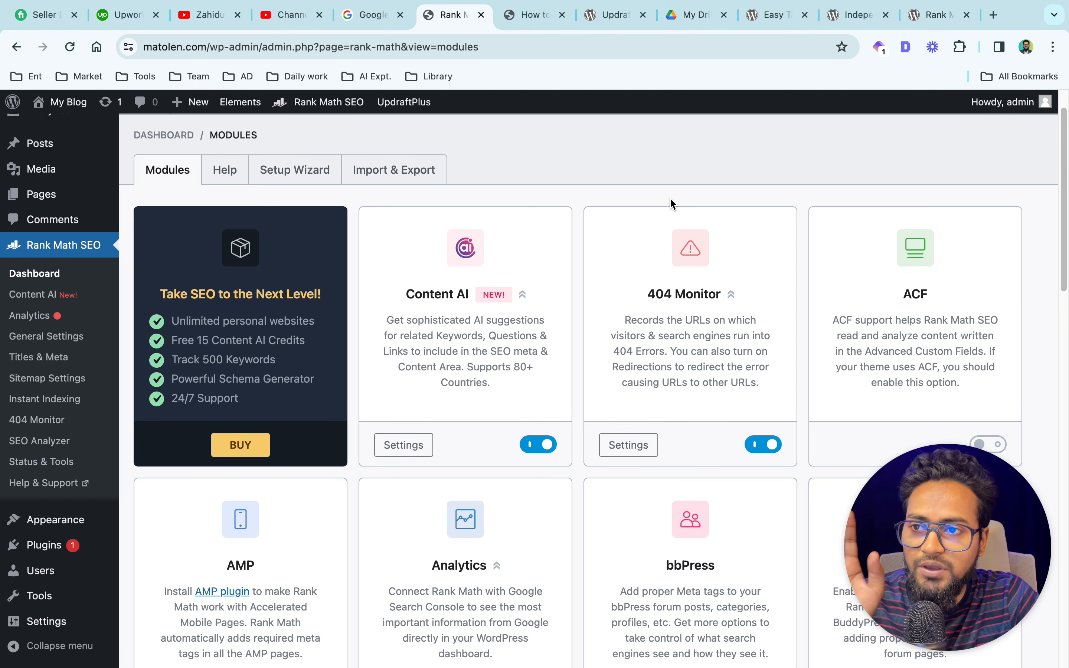
# Review the remaining Rank Math modules and open the Schema (Structured Data) settings to view the Schema Type for posts
pyautogui.scroll(-8, 711, 369)
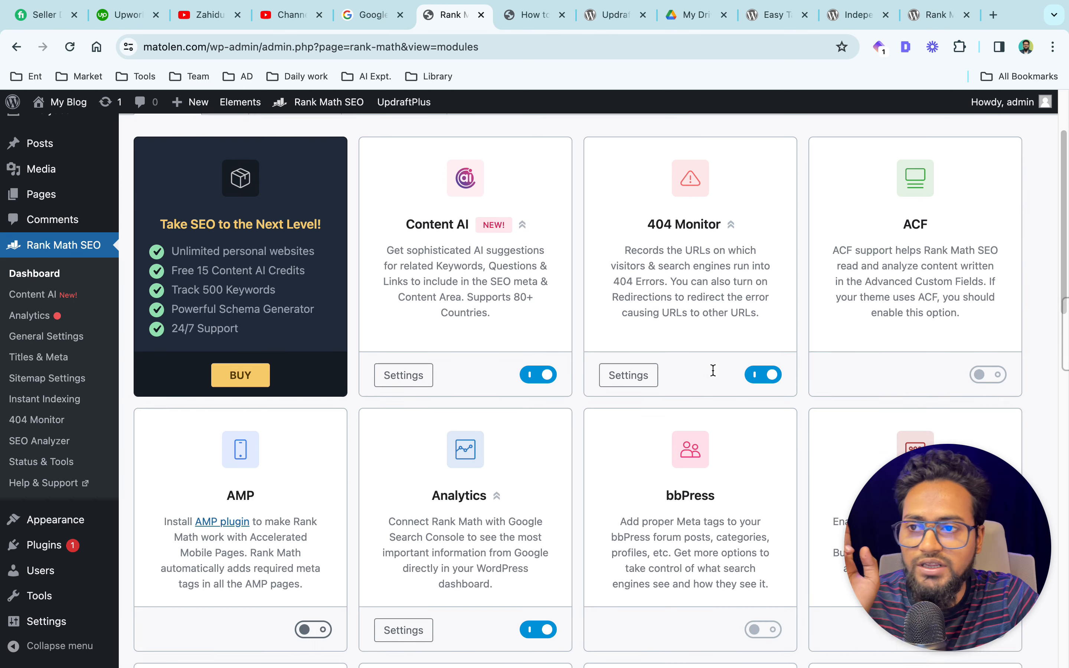
pyautogui.scroll(-6, 713, 371)
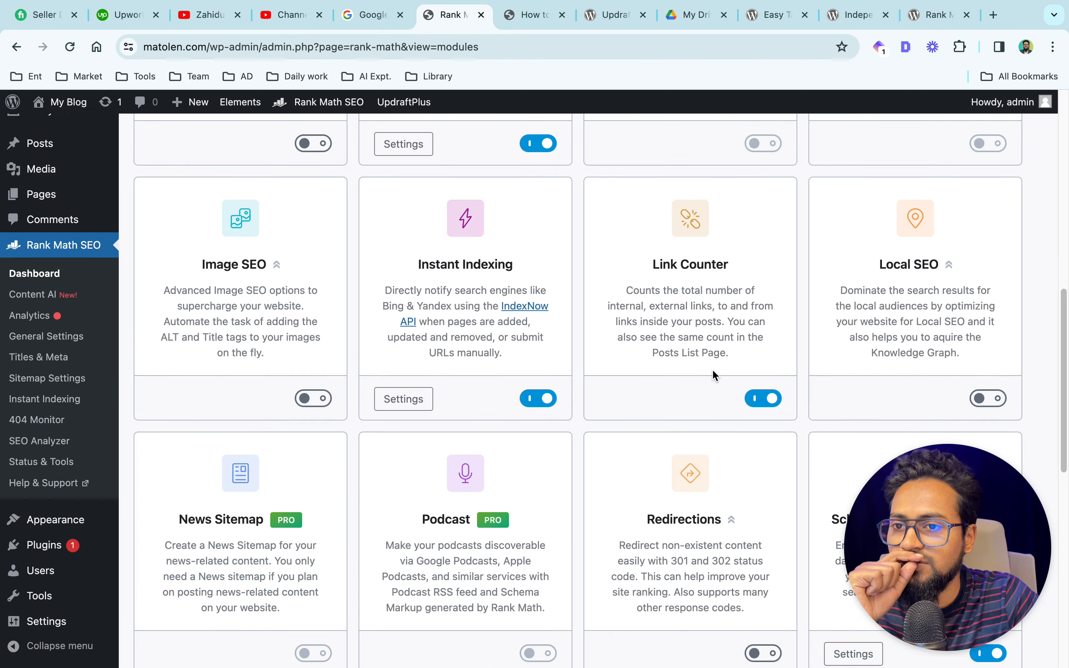
pyautogui.scroll(-3, 711, 369)
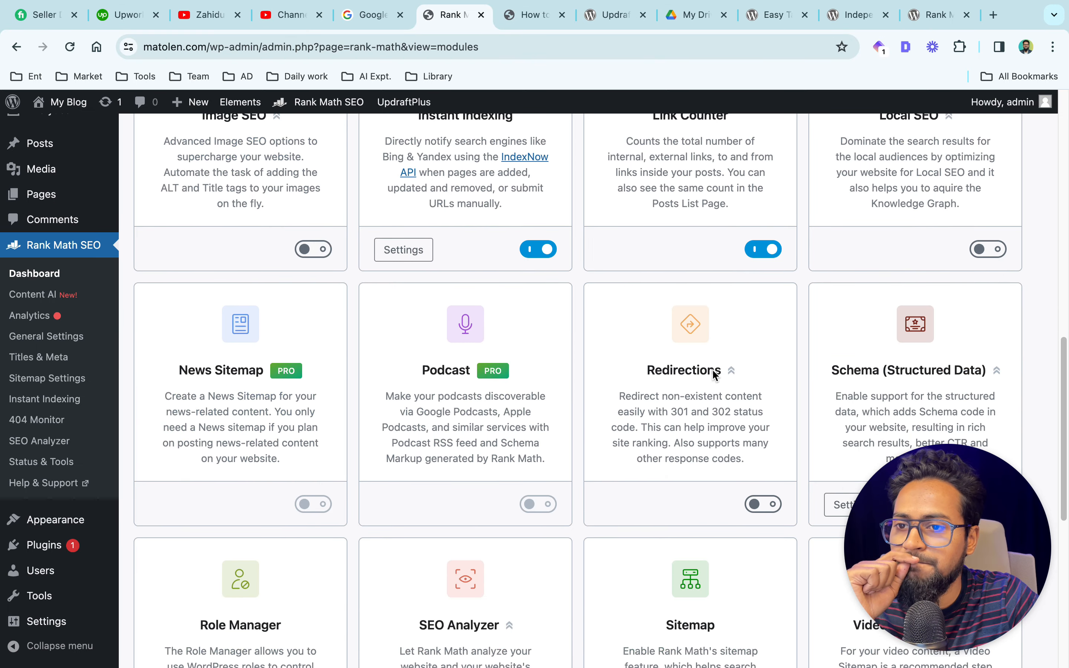
pyautogui.scroll(-2, 711, 368)
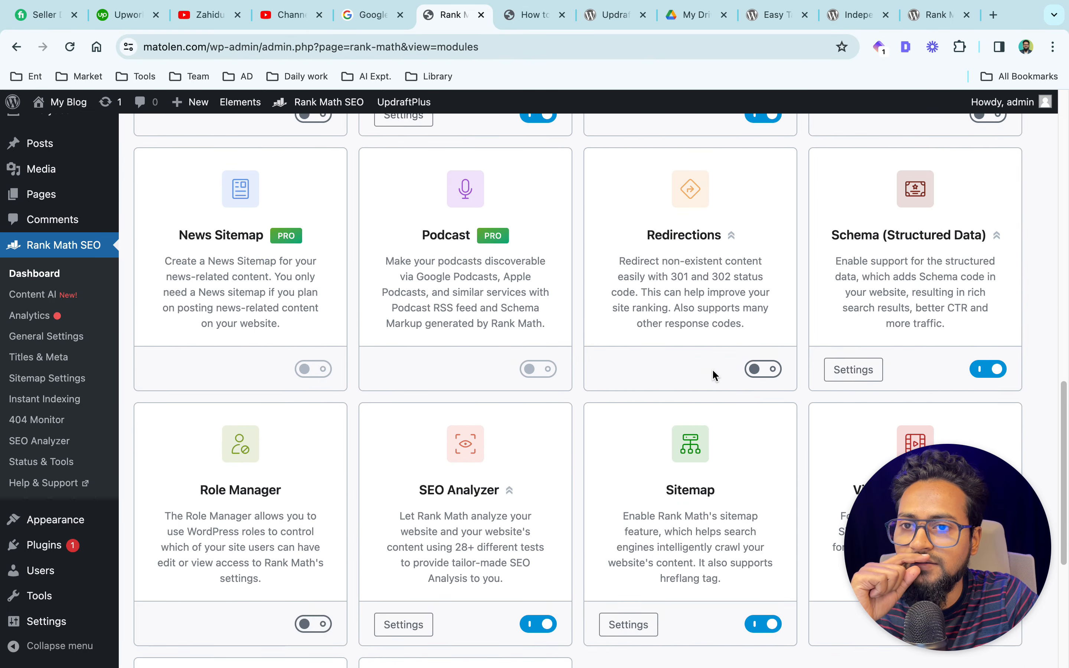
pyautogui.click(854, 360)
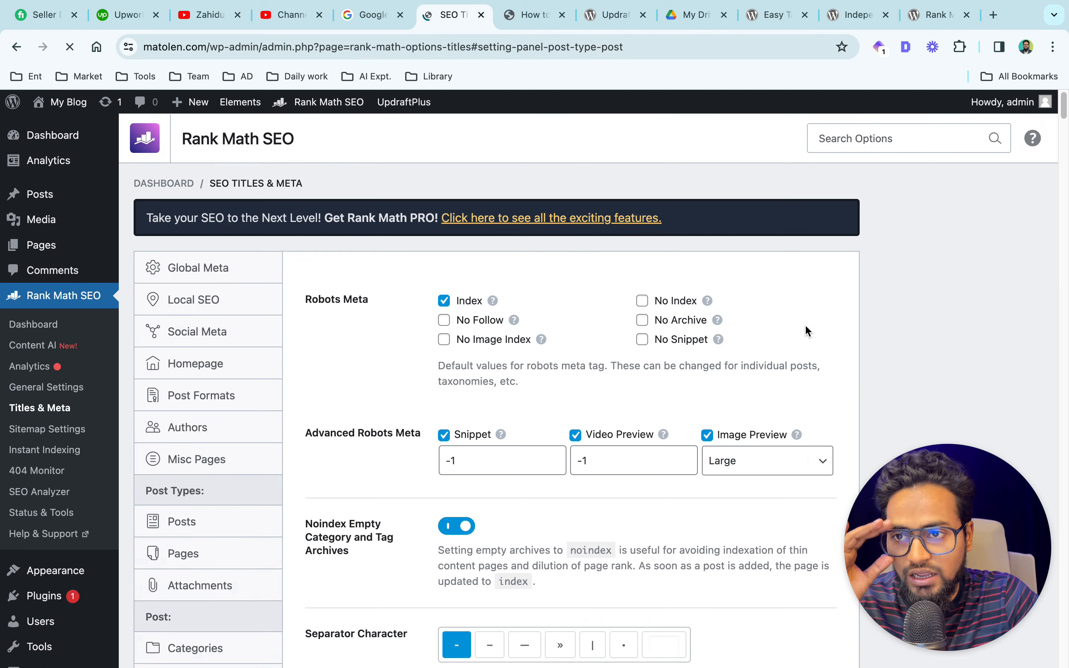
pyautogui.scroll(-4, 696, 360)
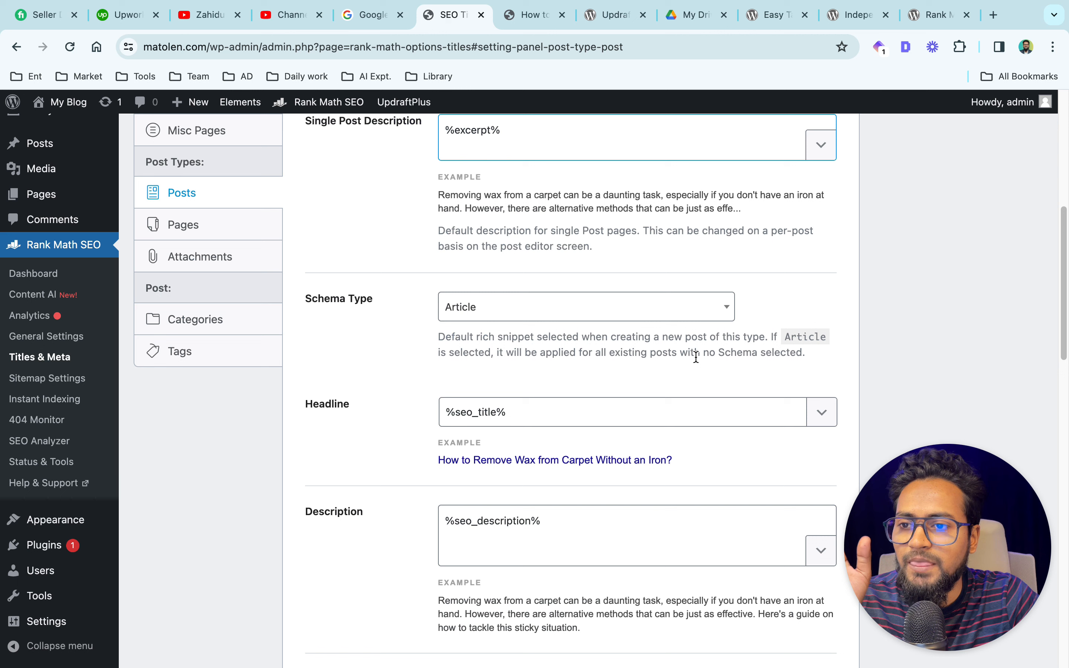
# Review the available Schema Type options for posts and leave Article selected
pyautogui.click(666, 312)
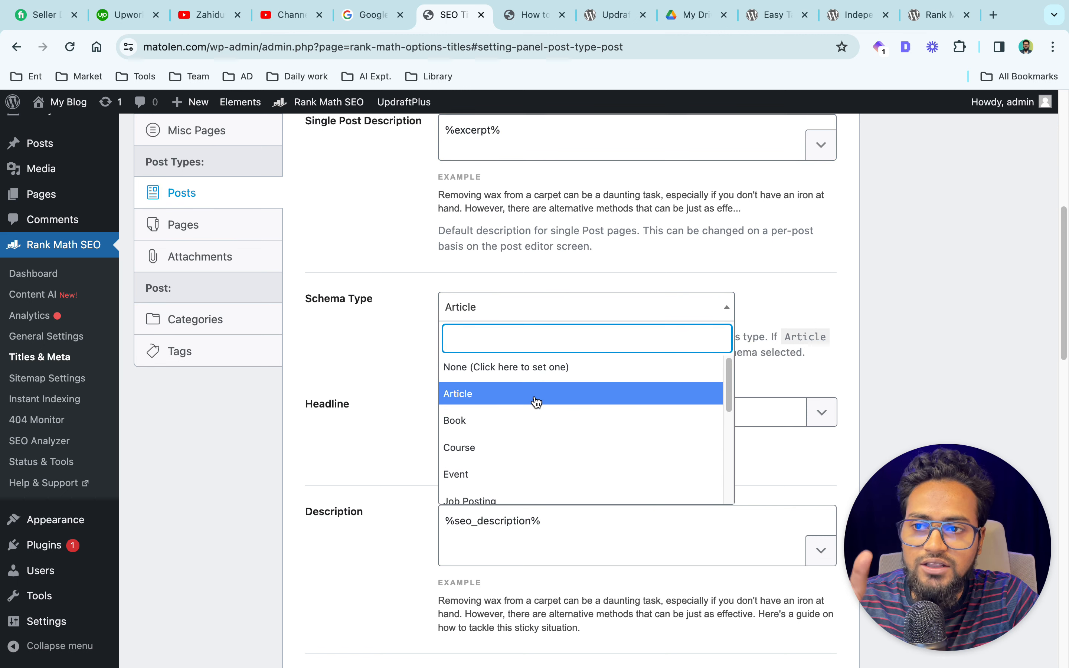
pyautogui.scroll(-1, 602, 433)
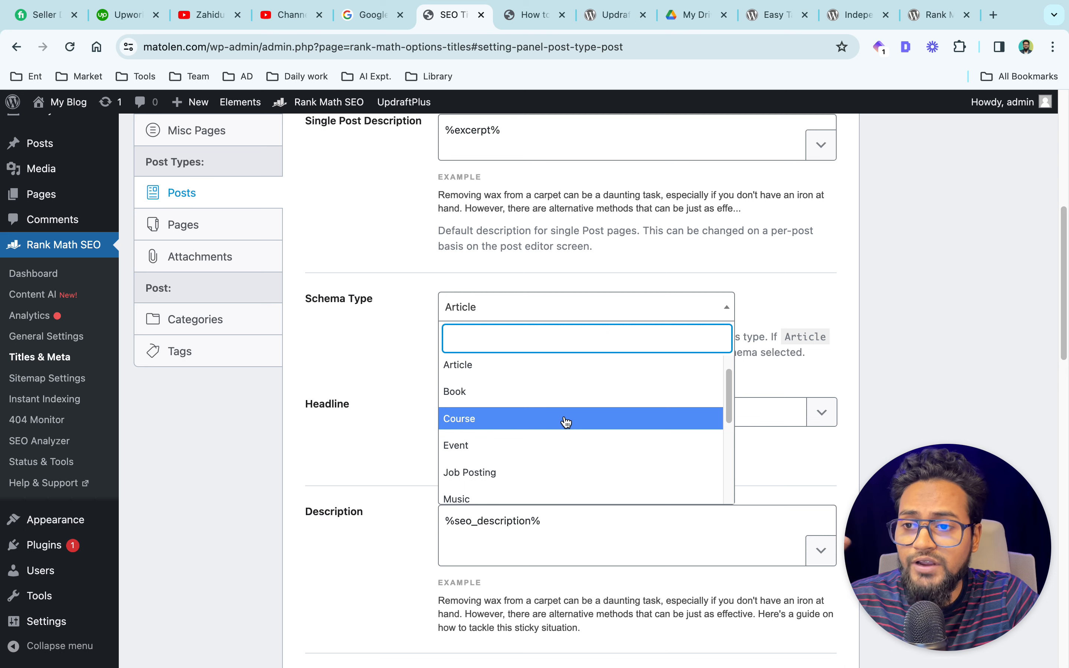
pyautogui.scroll(-1, 544, 425)
pyautogui.scroll(-4, 544, 425)
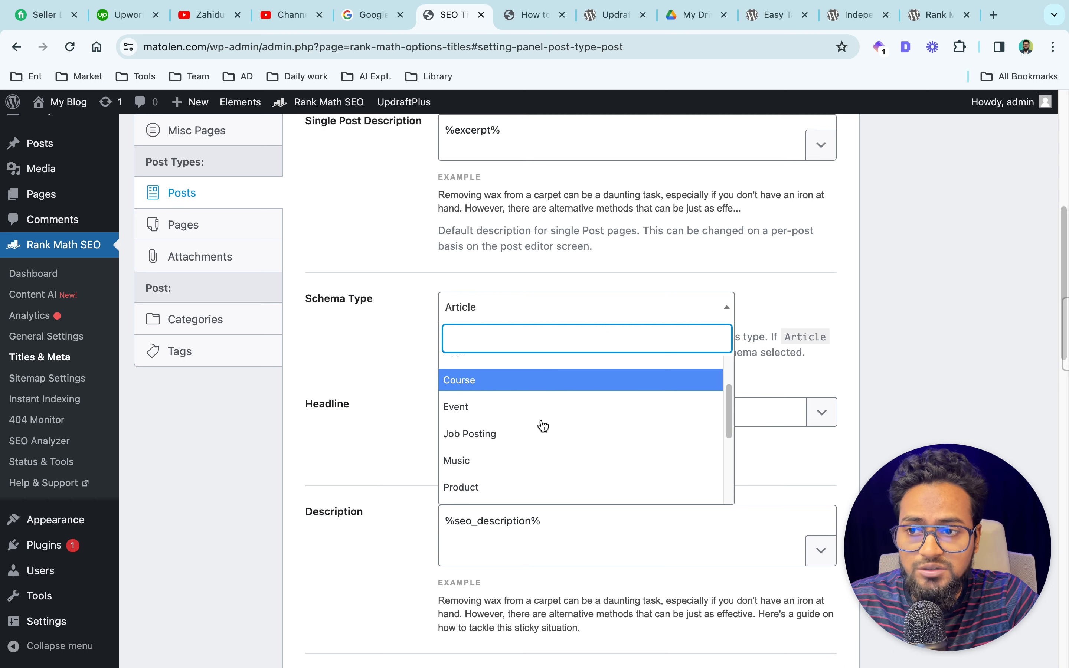
pyautogui.scroll(-1, 522, 428)
pyautogui.scroll(-1, 544, 448)
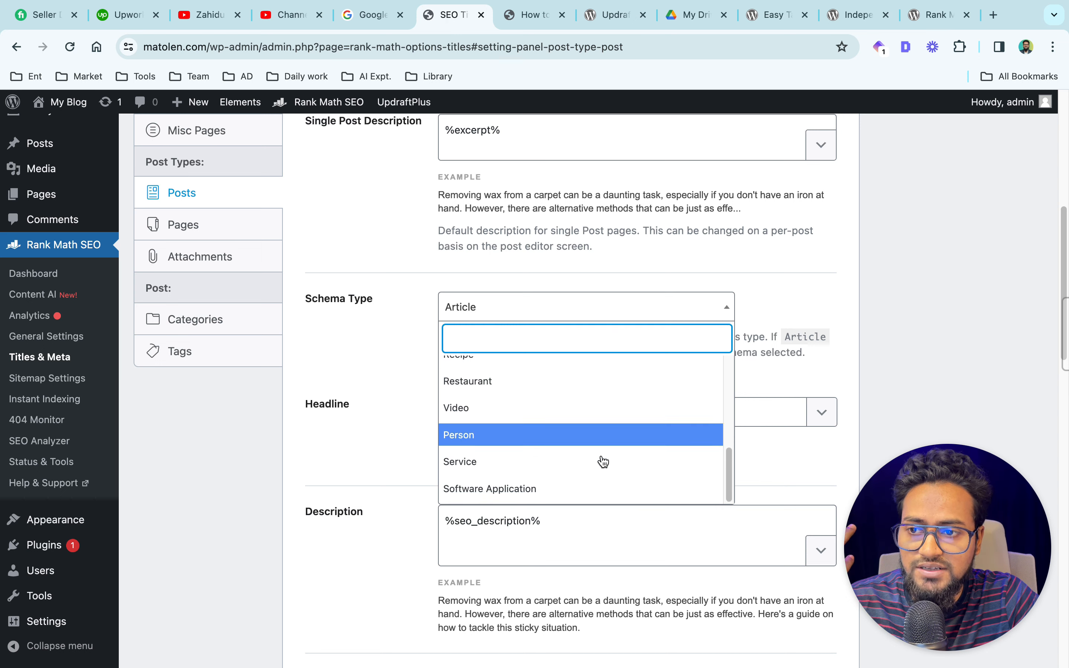
pyautogui.click(972, 392)
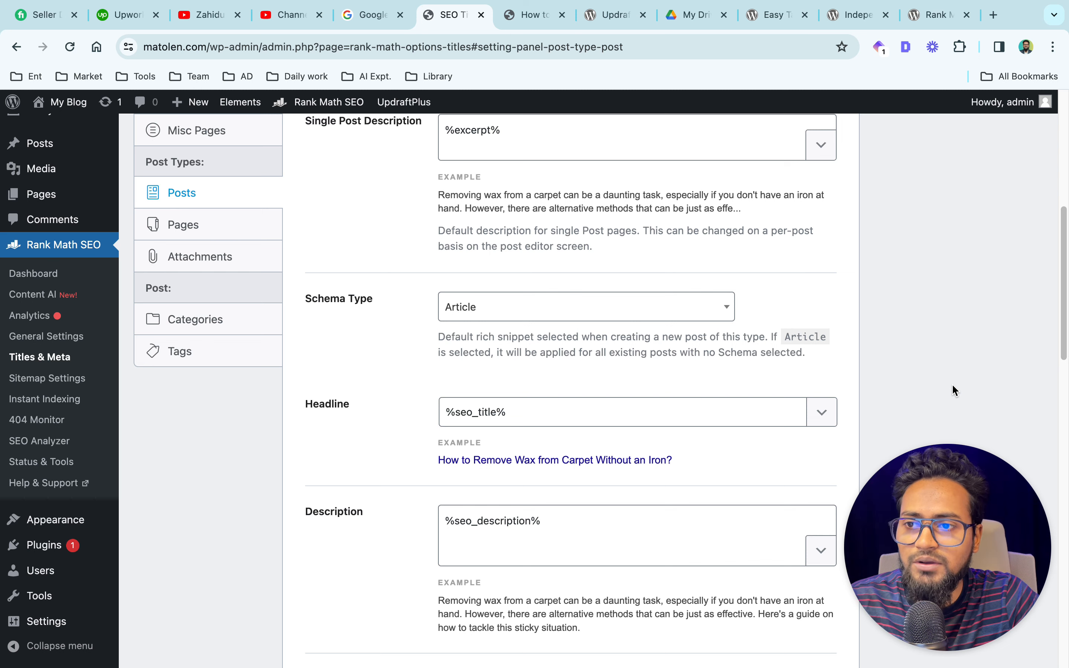
# Examine the remaining Posts settings, including Article Type, robots meta, link suggestions, bulk editing and custom fields
pyautogui.scroll(-3, 962, 347)
pyautogui.scroll(-5, 962, 347)
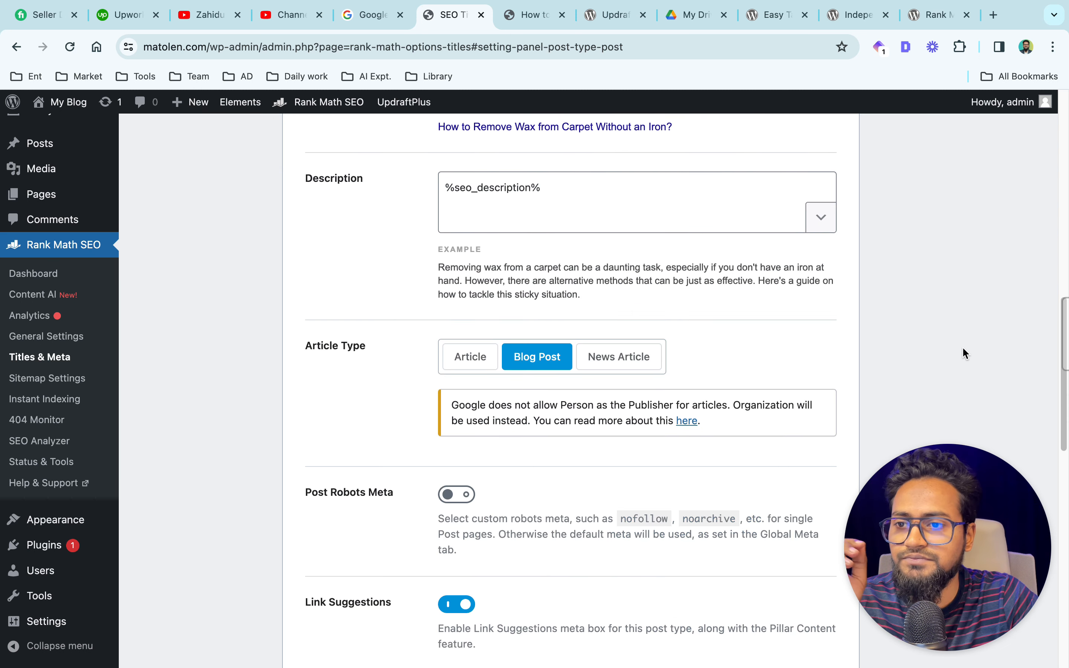
pyautogui.scroll(-10, 962, 347)
pyautogui.scroll(-5, 962, 347)
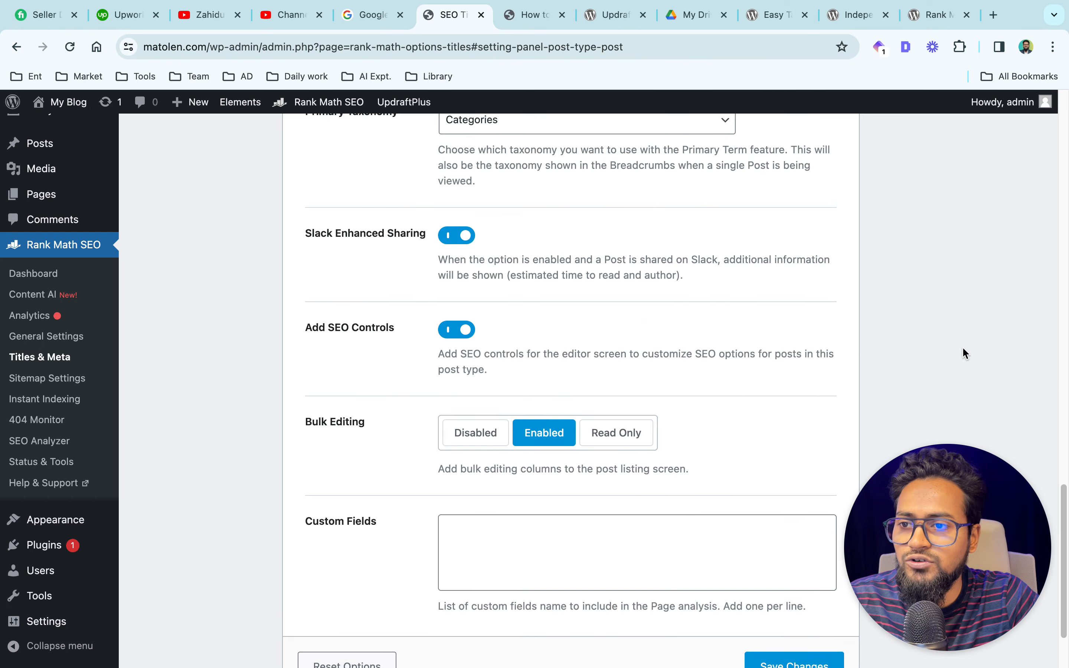
pyautogui.scroll(20, 955, 344)
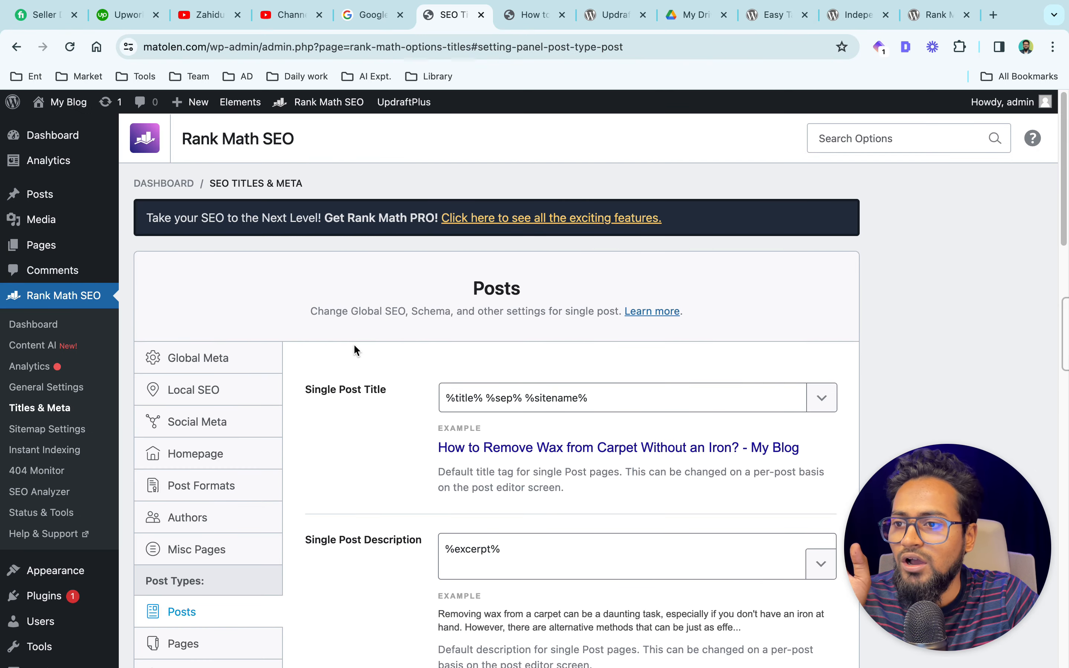
# Open Rank Math's Sitemap Settings and view the generated sitemap_index.xml in a separate browser tab
pyautogui.scroll(-2, 353, 344)
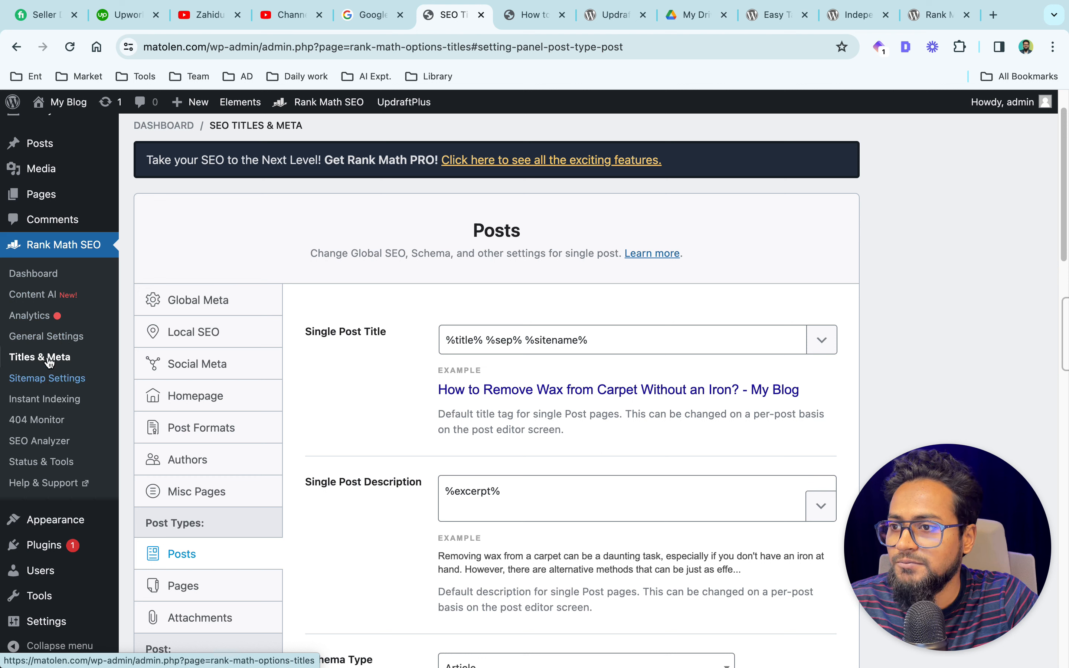
pyautogui.click(44, 378)
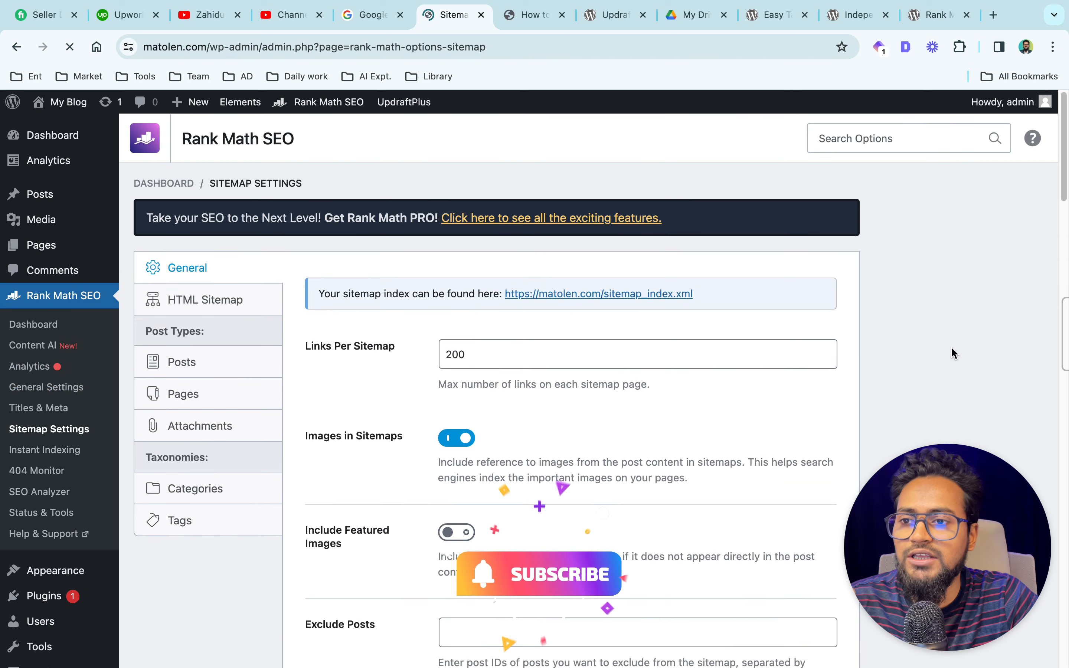
pyautogui.keyDown('super'); pyautogui.click(602, 385); pyautogui.keyUp('super')
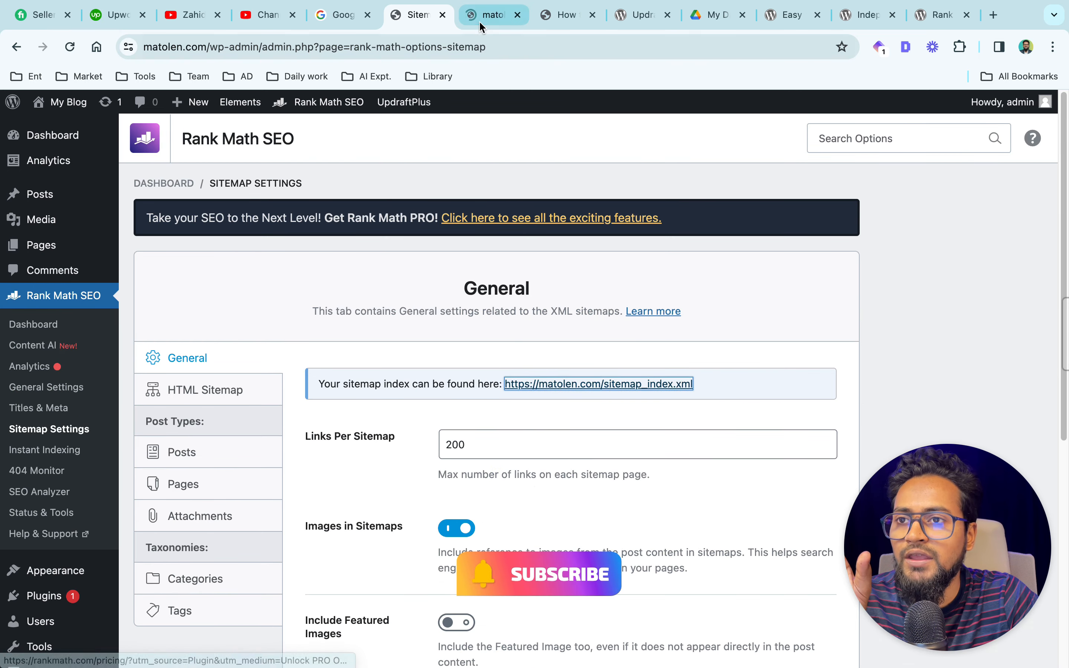
pyautogui.click(495, 14)
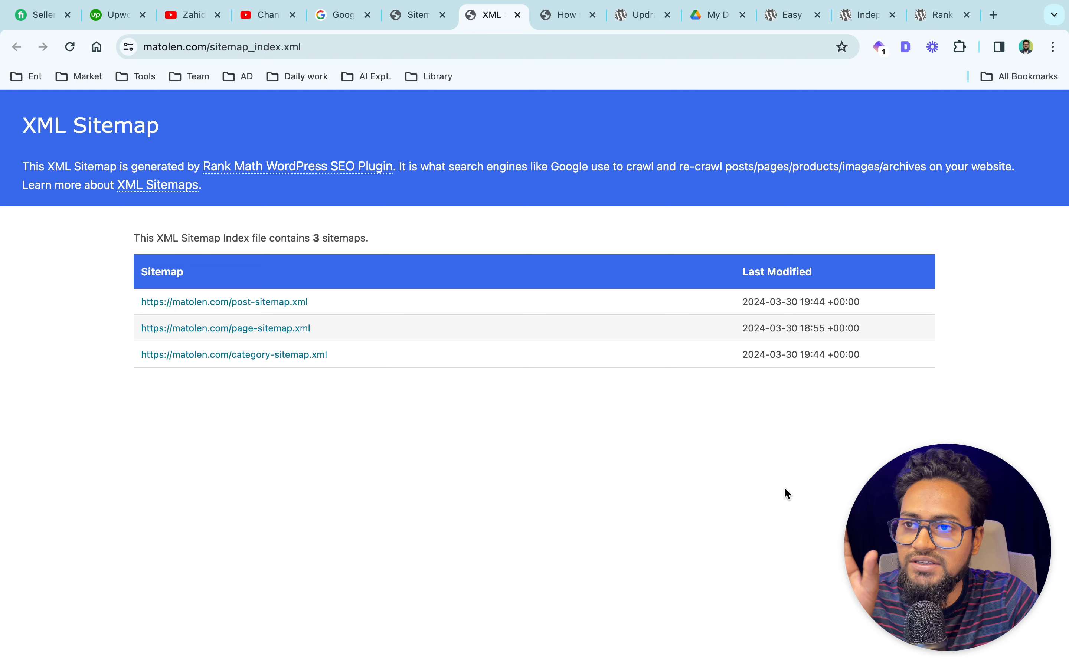
pyautogui.hotkey('ctrl', 'shift', 'Tab')
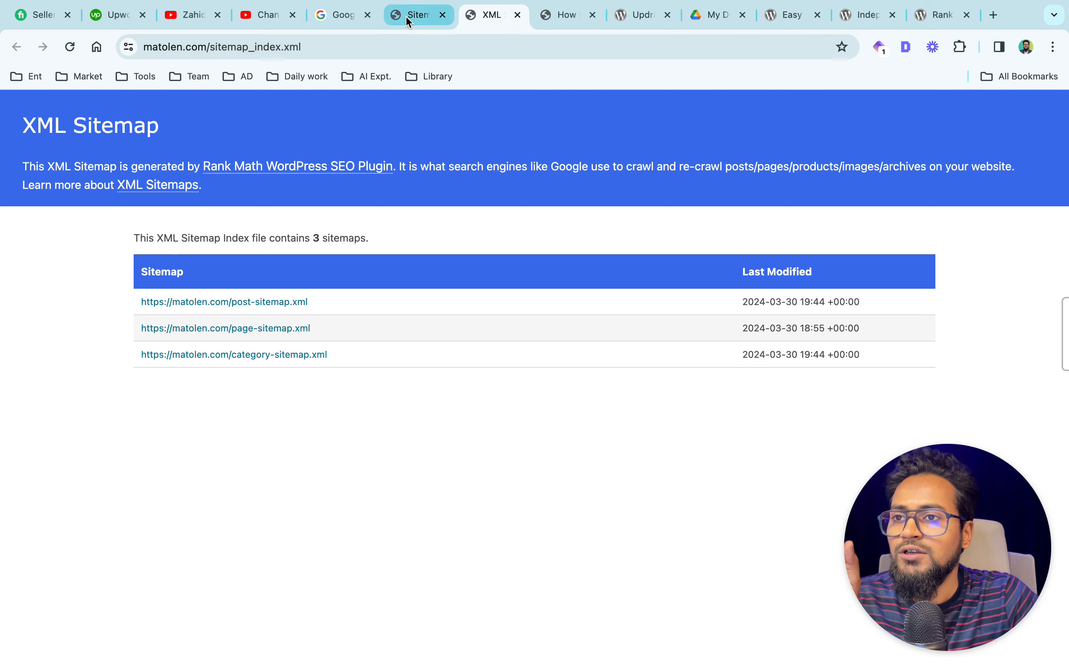
# Review the general sitemap options and the sitemap settings for Pages
pyautogui.scroll(-1, 628, 420)
pyautogui.scroll(-5, 638, 422)
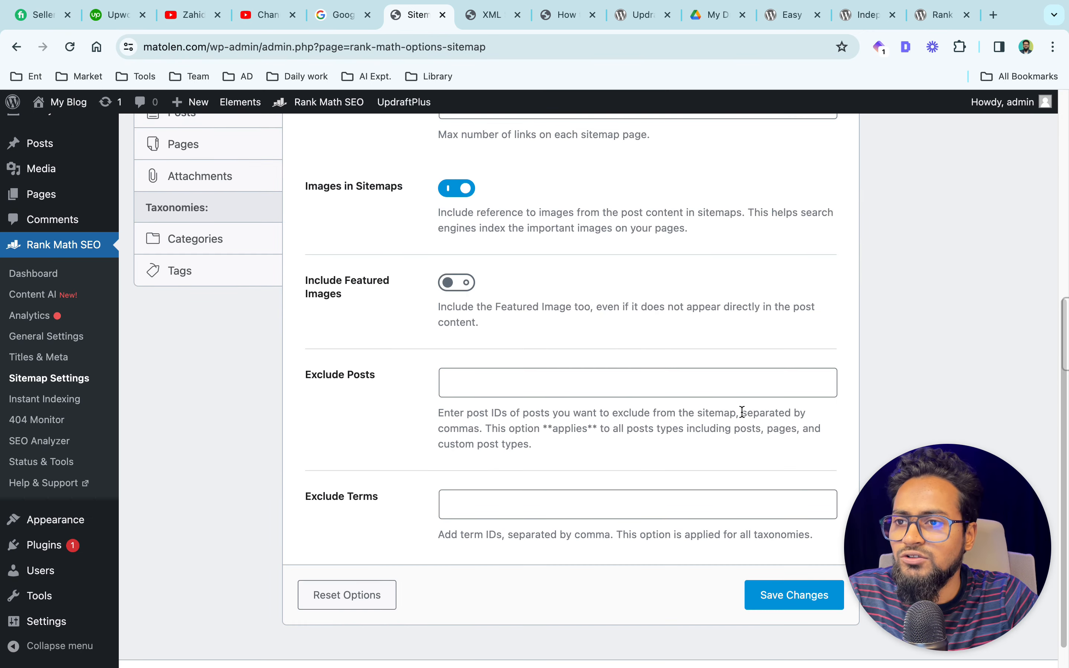
pyautogui.scroll(3, 742, 412)
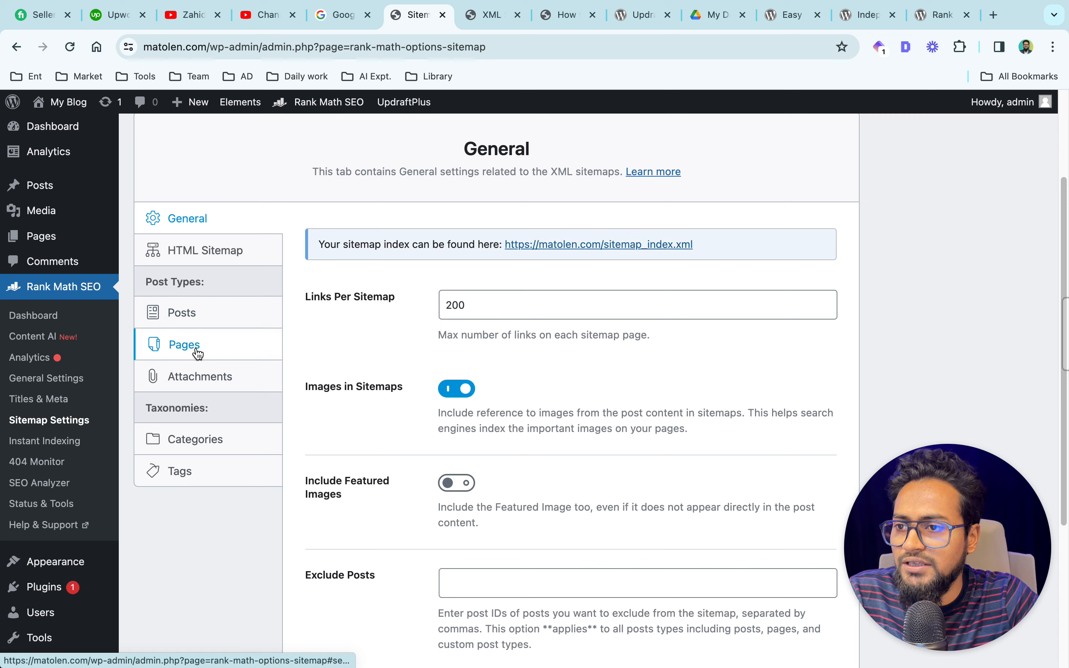
pyautogui.click(193, 347)
pyautogui.scroll(-1, 735, 383)
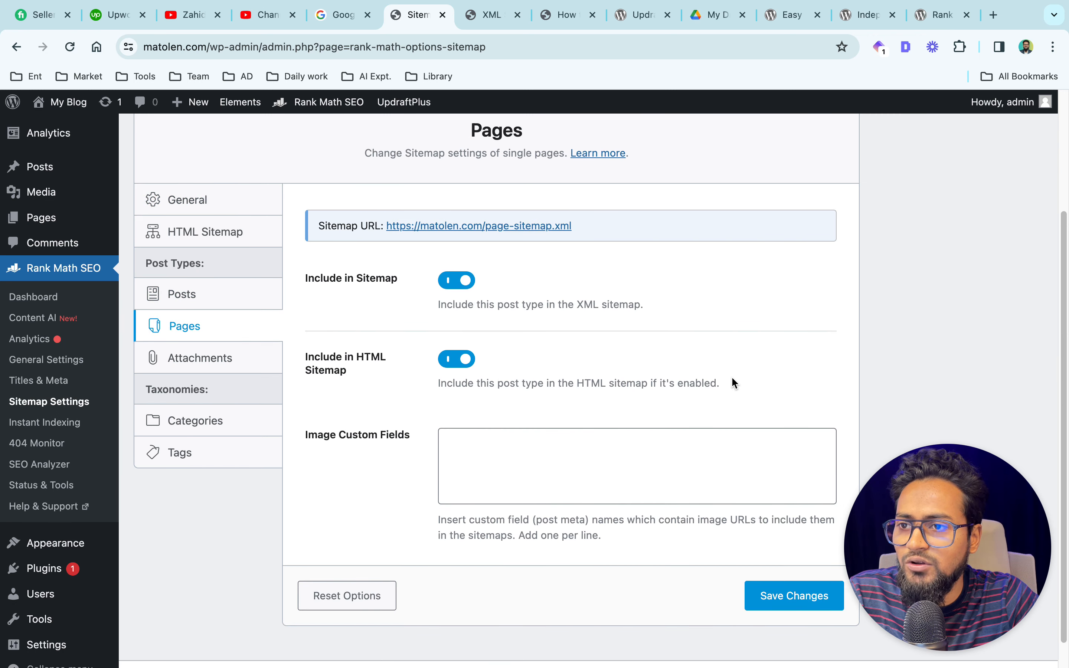
# Exclude category archives from the XML sitemap, check the Tags sitemap options, and save the changes
pyautogui.click(210, 429)
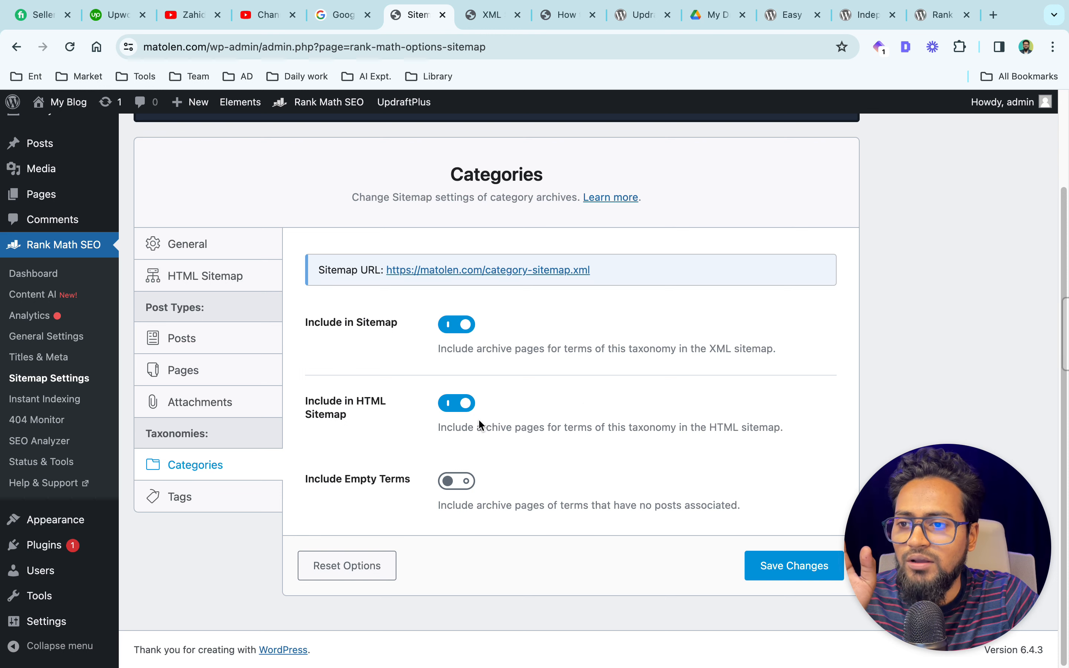
pyautogui.click(451, 328)
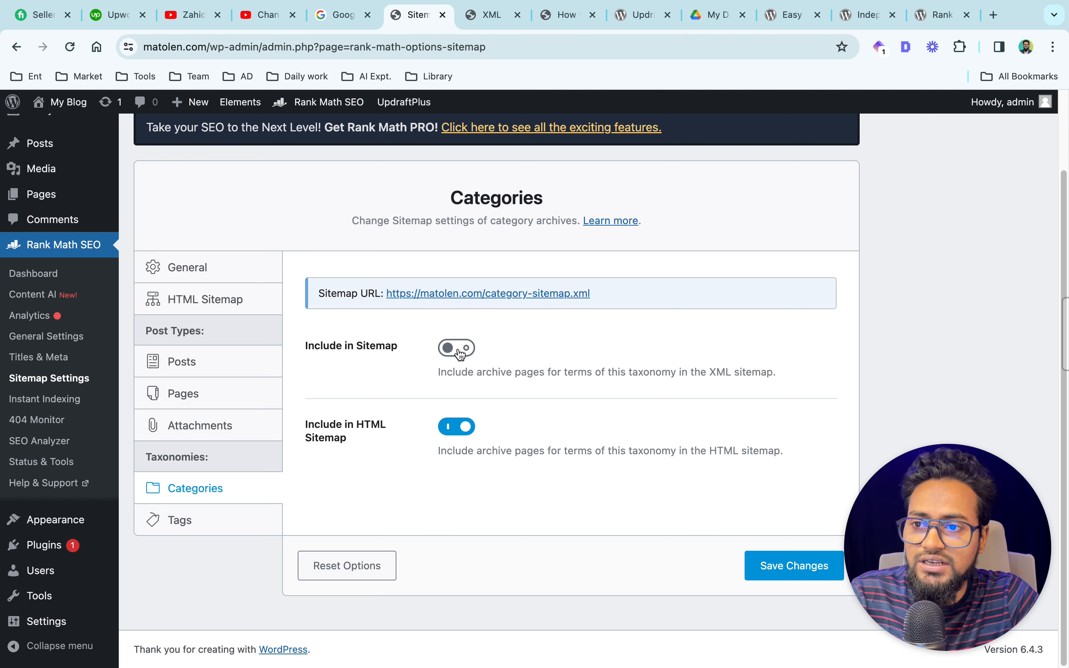
pyautogui.click(181, 521)
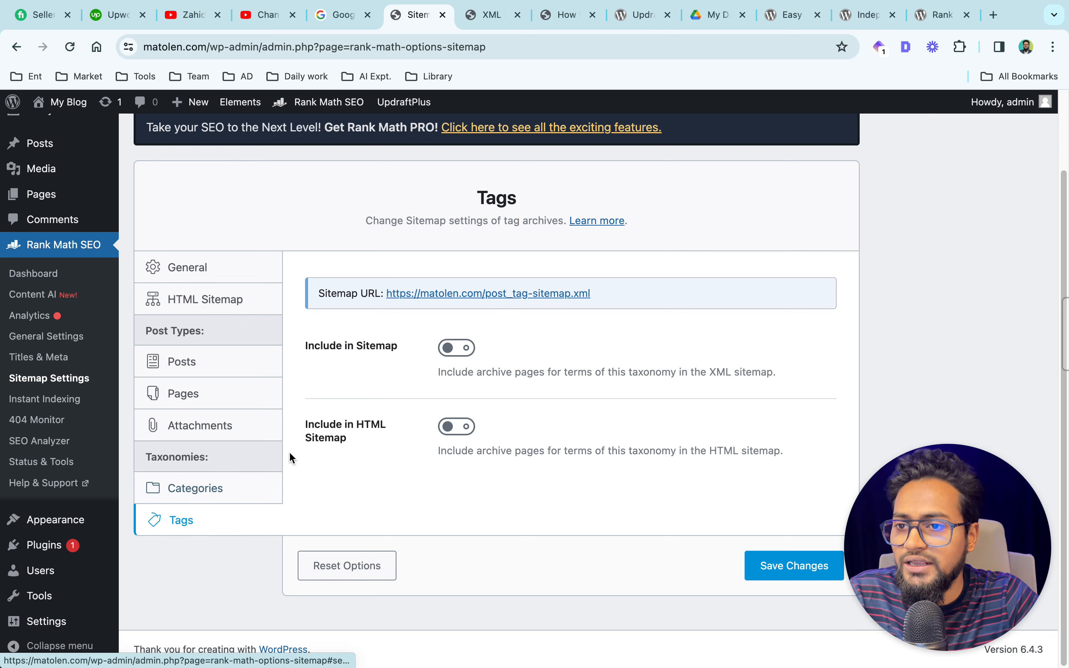
pyautogui.click(772, 567)
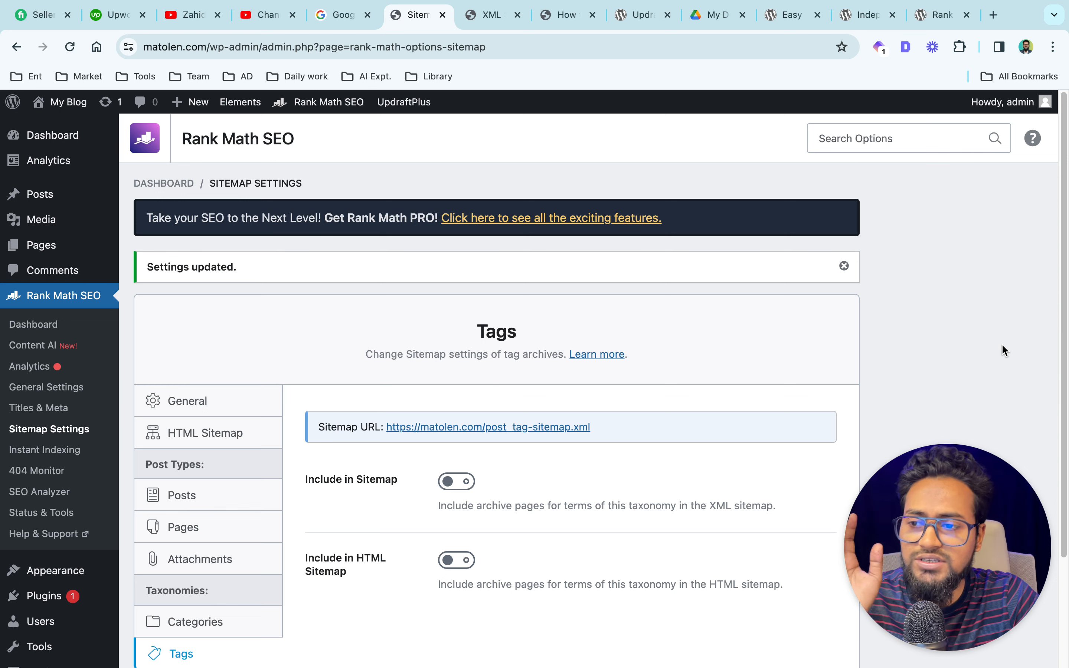
# Open Rank Math's General Settings and examine the Webmaster Tools verification fields for Google Search Console and Bing
pyautogui.scroll(-2, 973, 369)
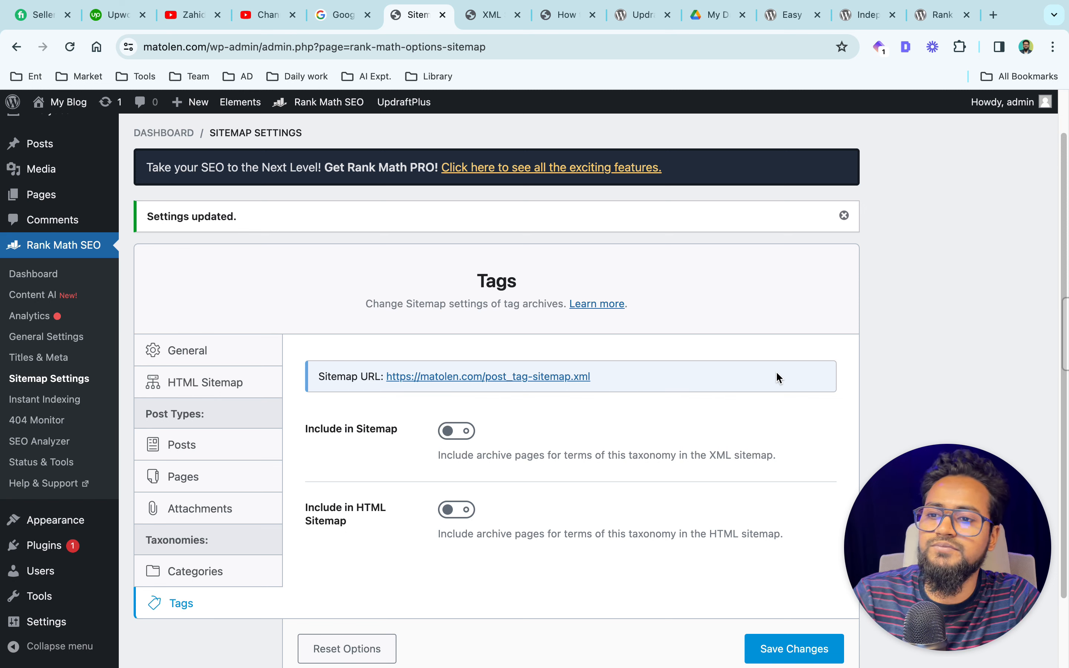
pyautogui.click(49, 339)
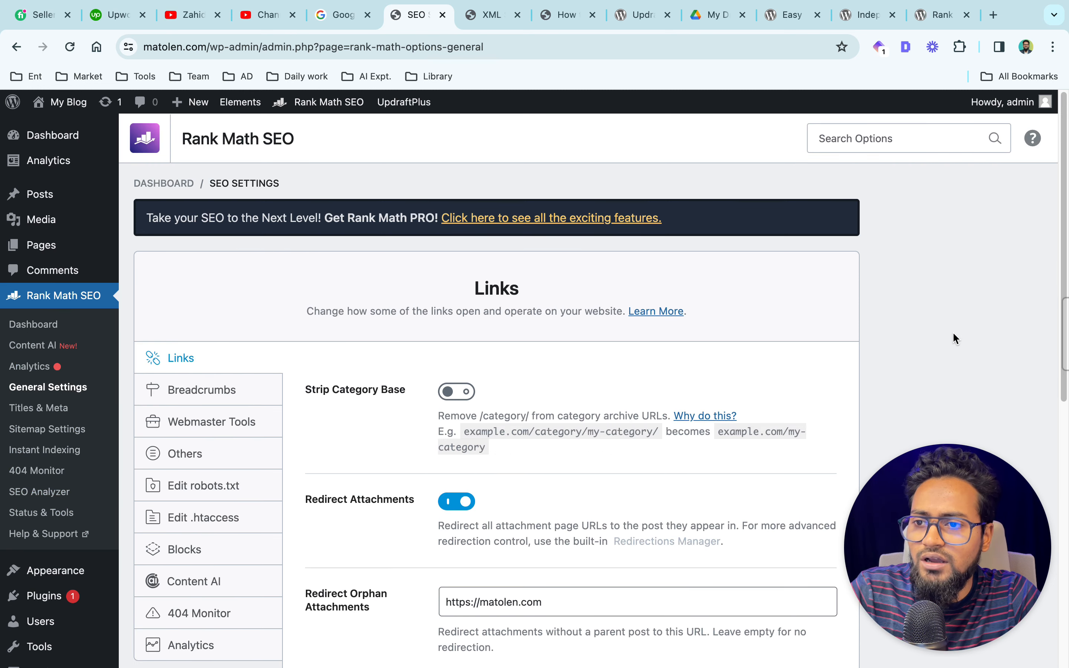
pyautogui.scroll(-2, 952, 338)
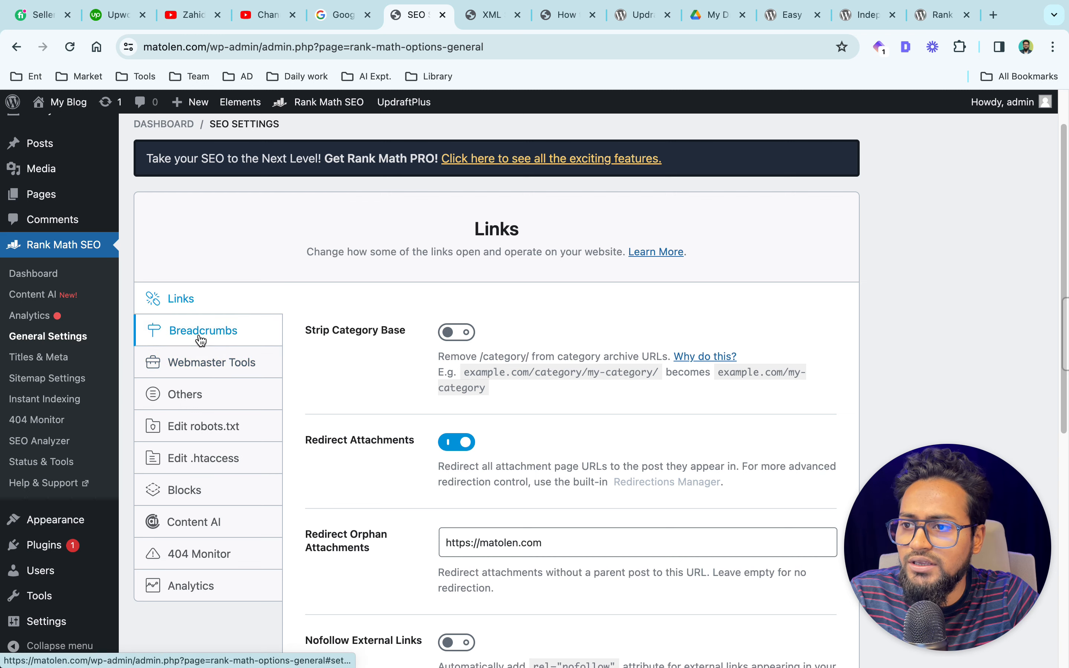
pyautogui.click(207, 372)
pyautogui.scroll(-3, 441, 376)
pyautogui.click(442, 376)
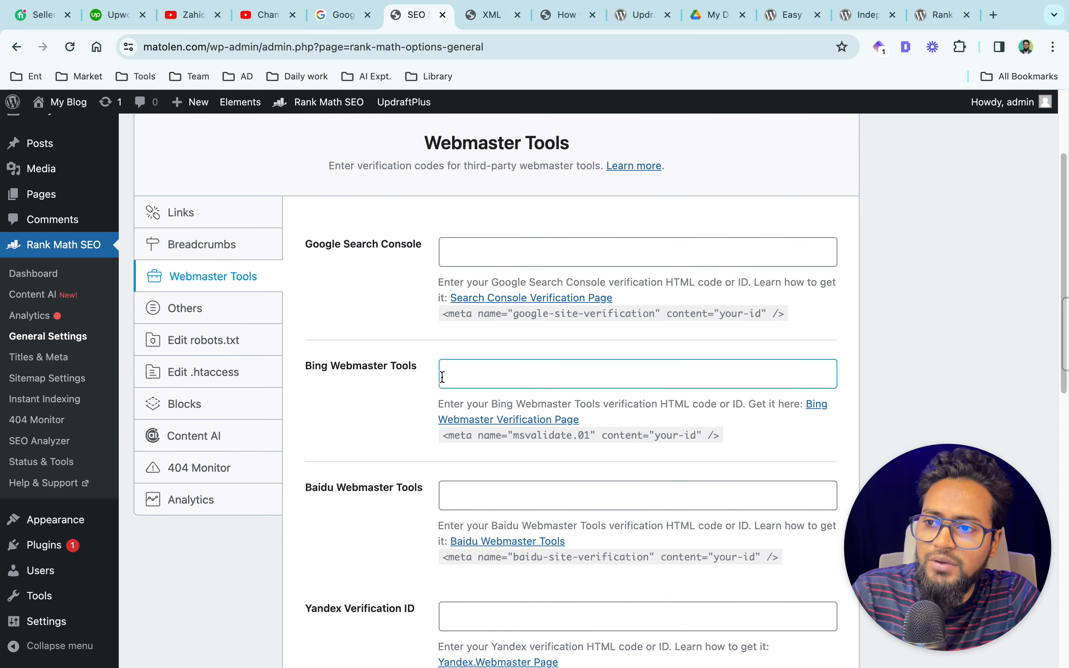
pyautogui.scroll(-3, 442, 377)
pyautogui.click(795, 400)
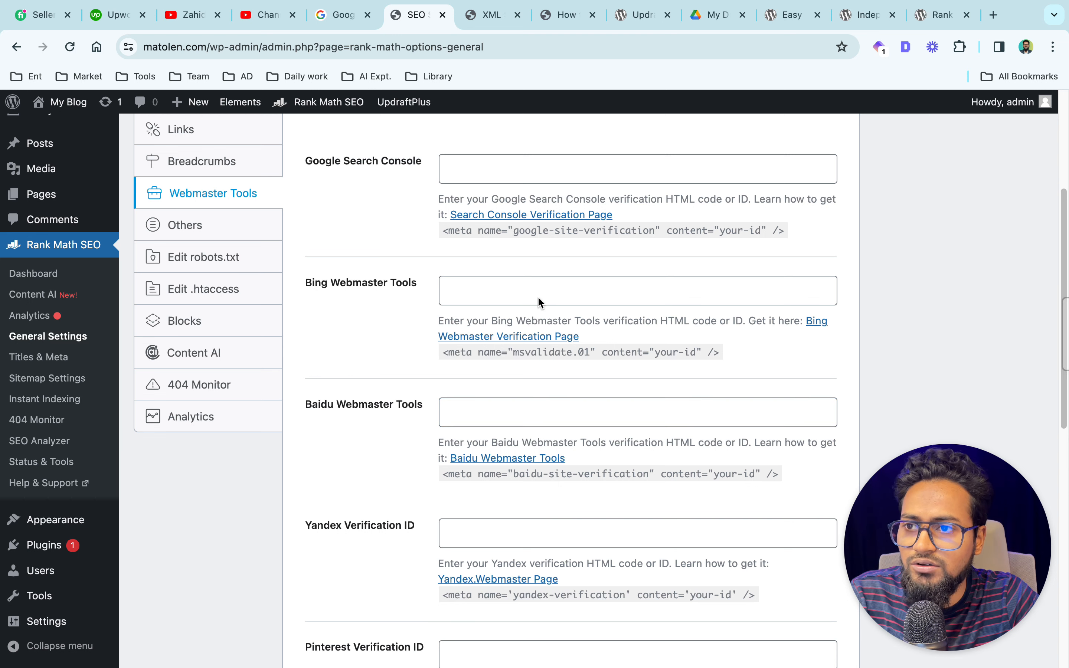
pyautogui.click(492, 178)
pyautogui.click(497, 285)
pyautogui.scroll(1, 267, 425)
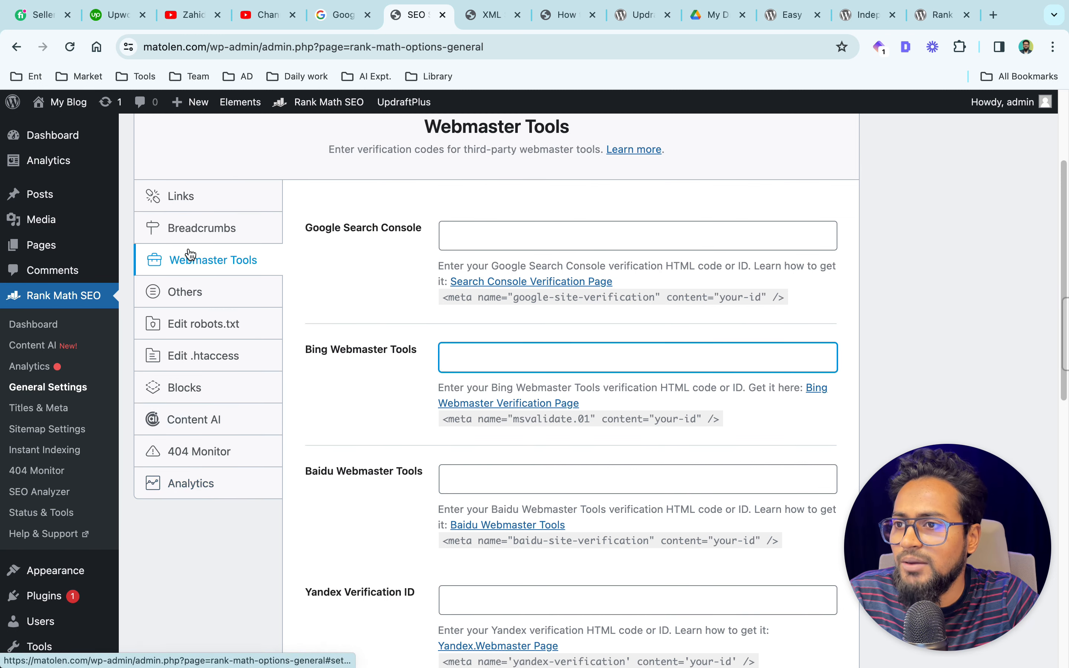
# Review the Links options in Rank Math's General Settings
pyautogui.click(179, 193)
pyautogui.scroll(-3, 270, 399)
pyautogui.scroll(2, 271, 401)
# Open the Titles & Meta settings and examine the Global Meta options from Robots Meta to Twitter Card Type
pyautogui.click(32, 324)
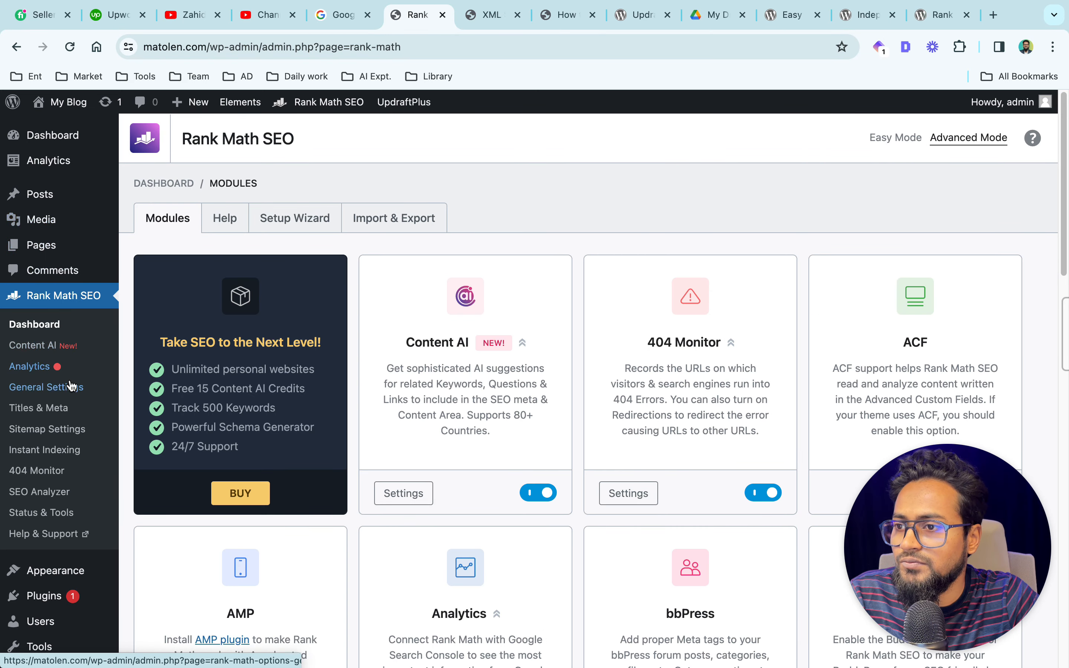
pyautogui.click(33, 411)
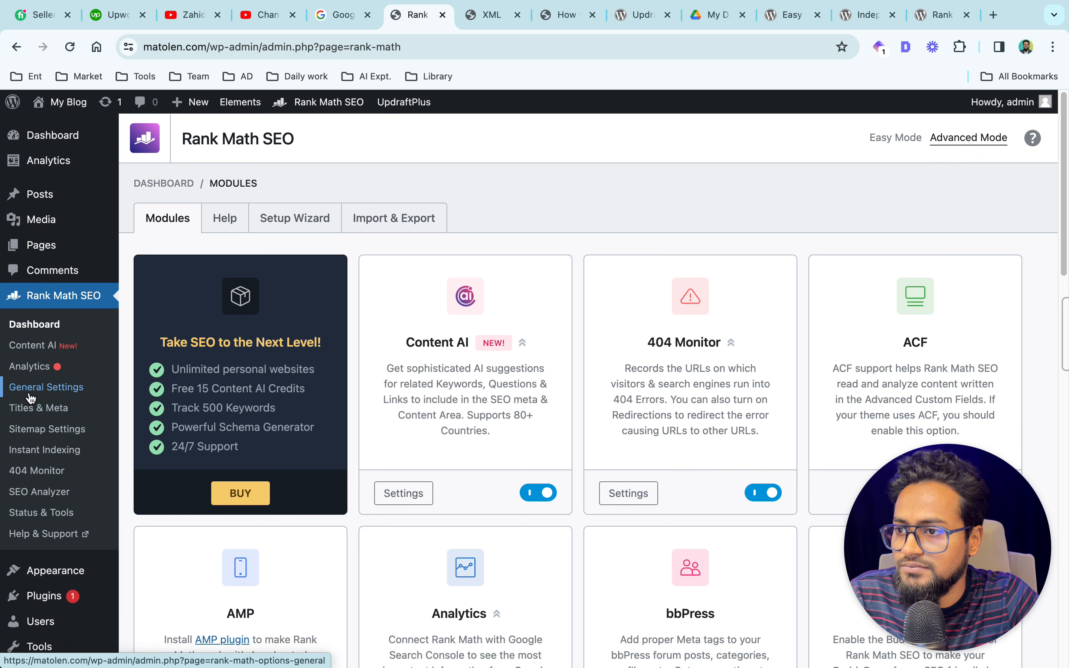
pyautogui.scroll(-1, 811, 429)
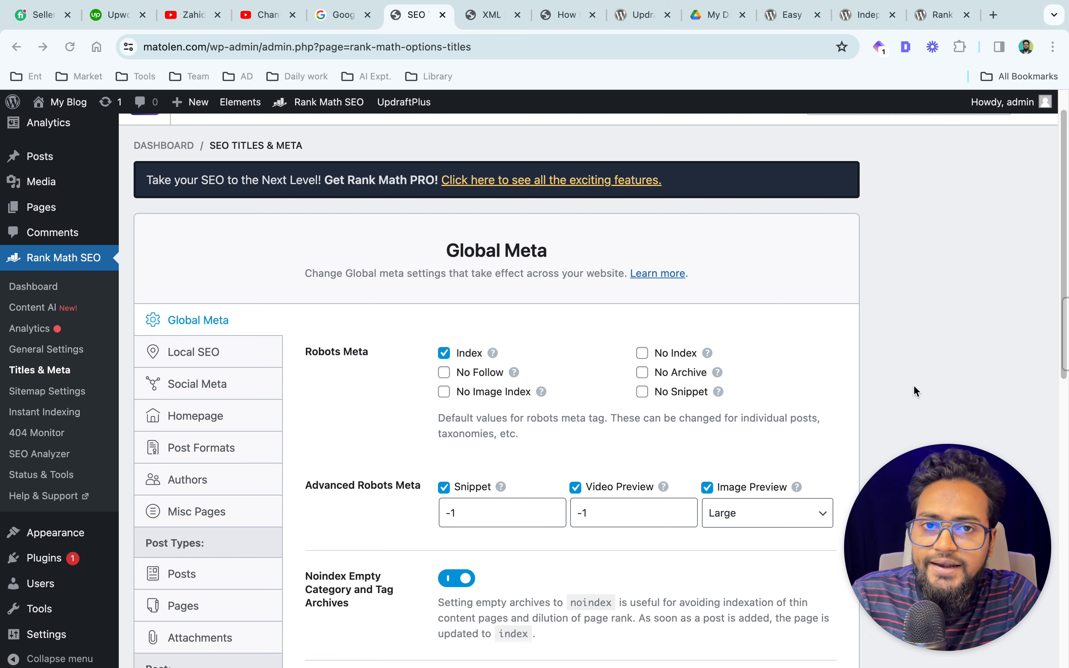
pyautogui.scroll(-1, 947, 387)
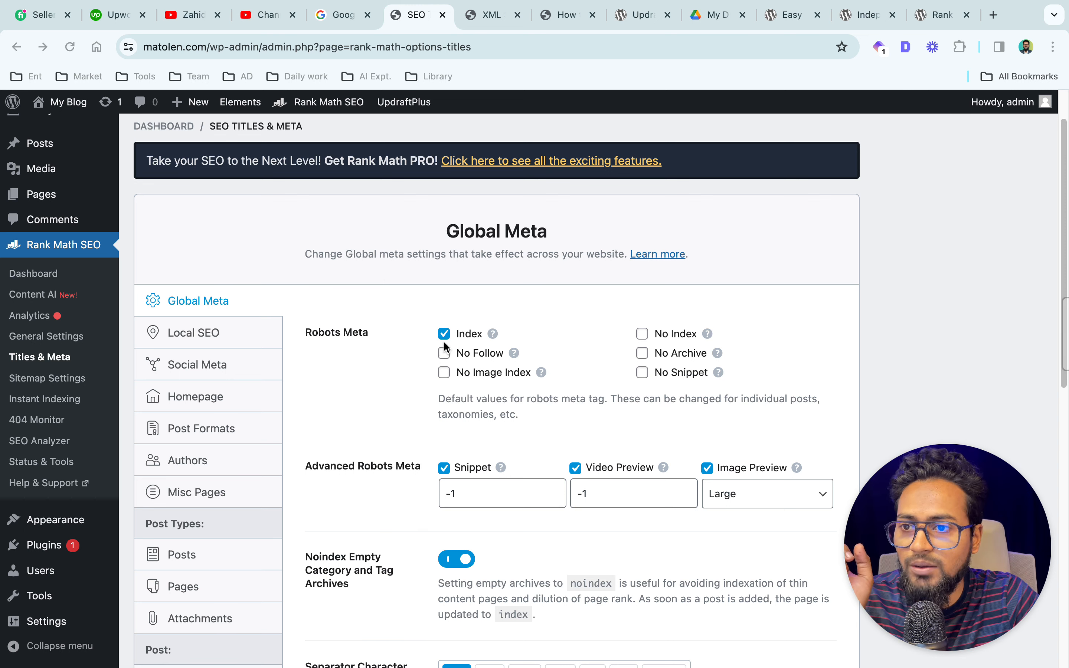
pyautogui.scroll(-3, 943, 373)
pyautogui.scroll(-2, 943, 373)
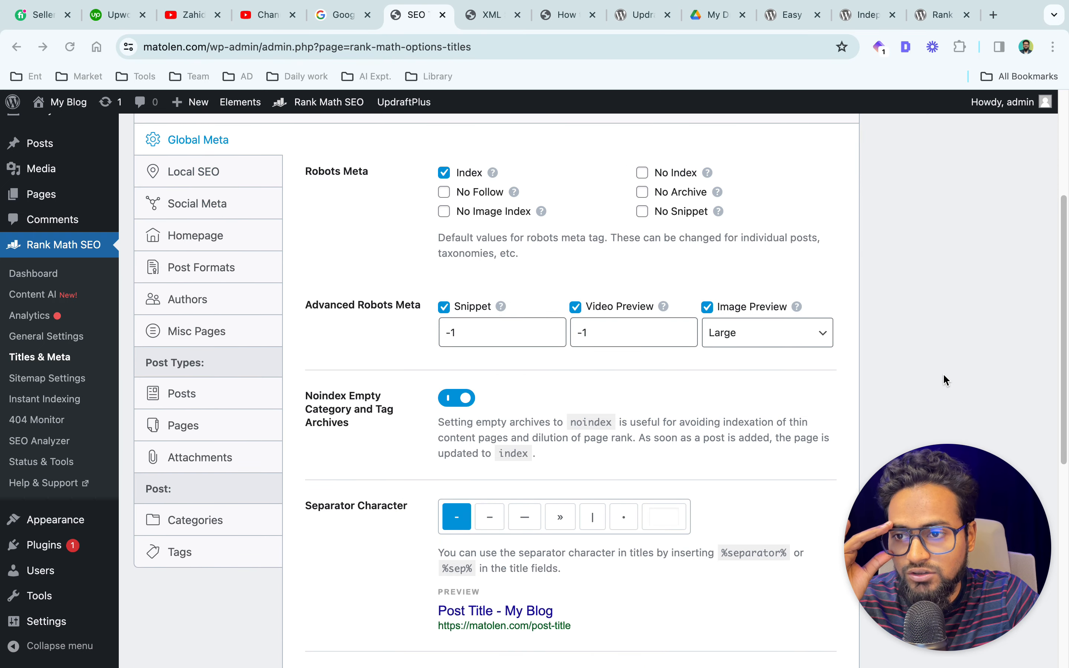
pyautogui.scroll(-6, 555, 504)
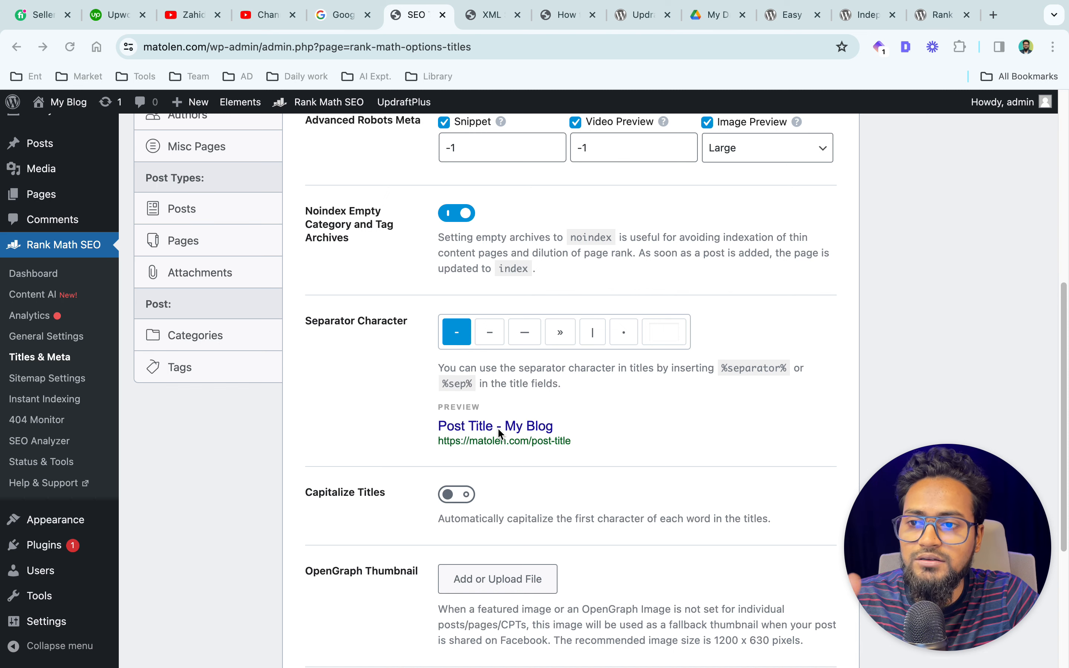
pyautogui.scroll(-8, 500, 434)
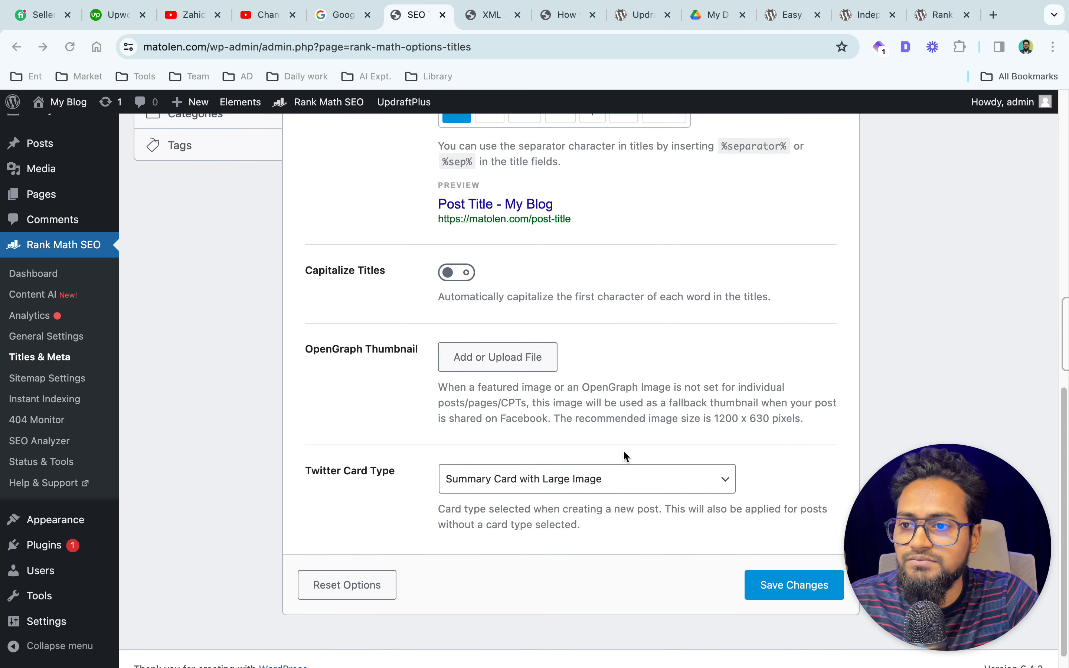
pyautogui.scroll(13, 623, 450)
pyautogui.scroll(3, 662, 466)
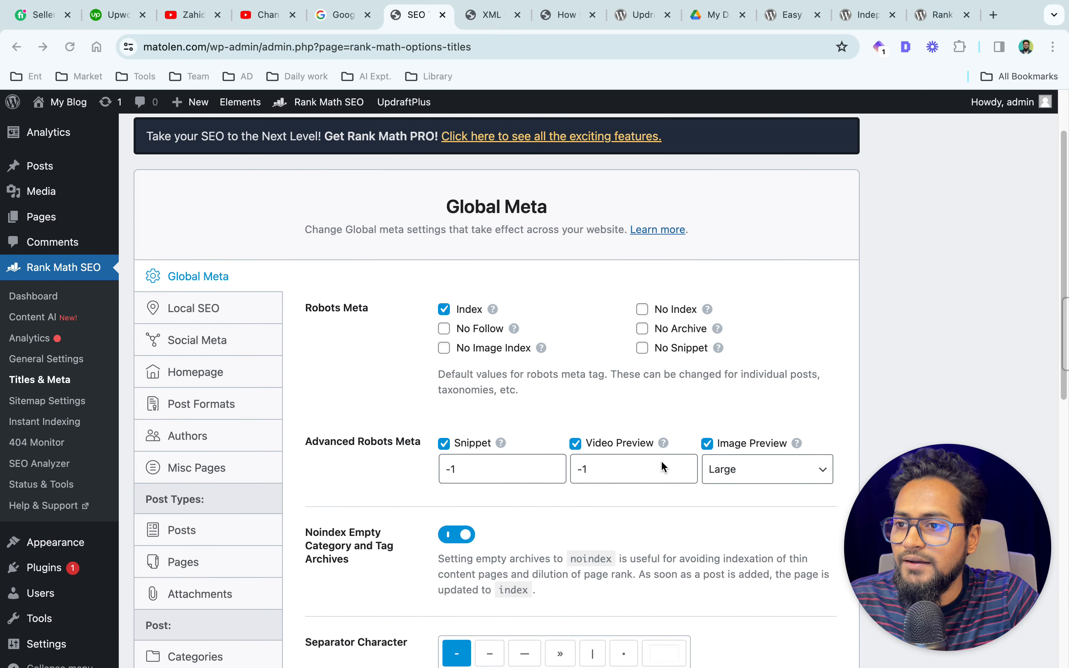
# Open the Homepage section of Titles & Meta and review the homepage title, meta description and Facebook options
pyautogui.scroll(-2, 357, 424)
pyautogui.click(198, 352)
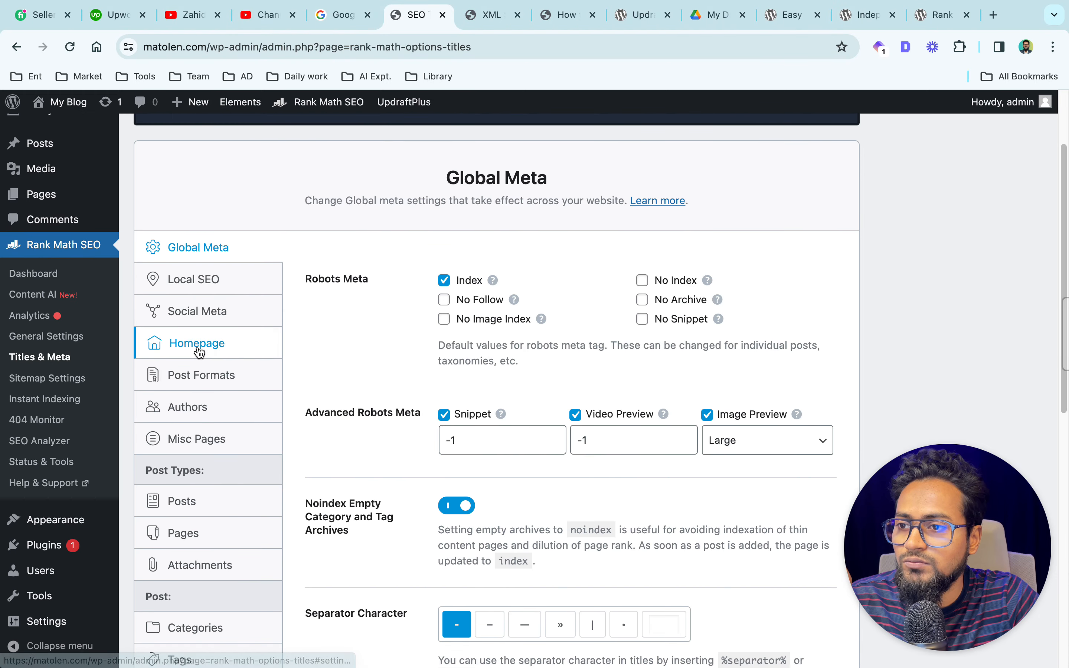
pyautogui.scroll(-8, 791, 394)
pyautogui.scroll(7, 790, 397)
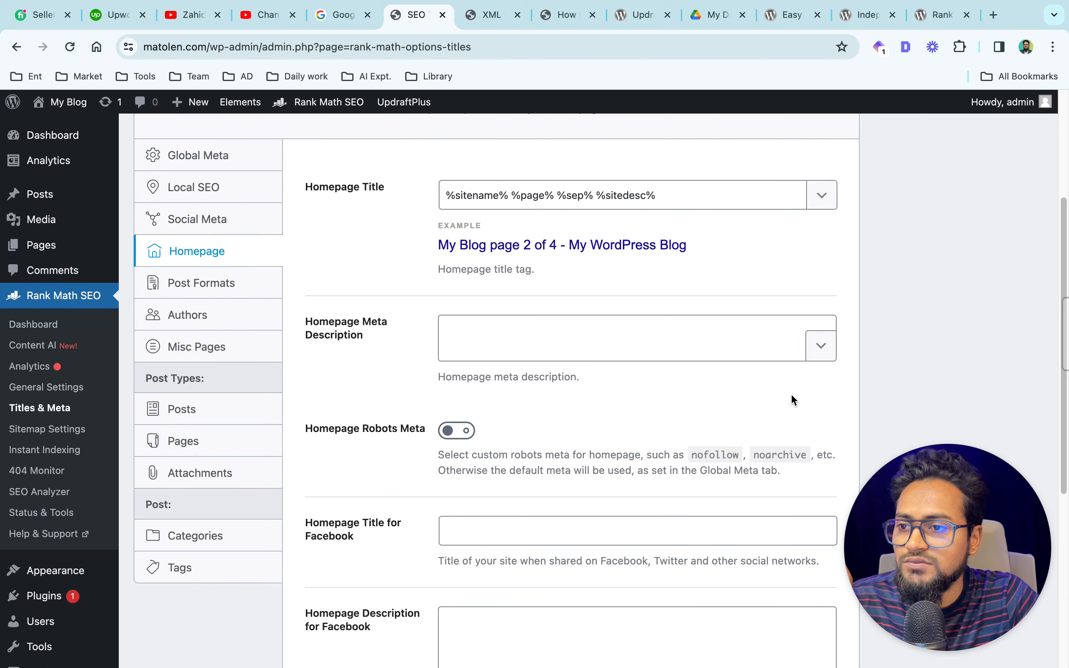
# Open the Posts section of Titles & Meta and examine the single post title, description, schema type and bulk editing options
pyautogui.click(216, 409)
pyautogui.scroll(3, 559, 429)
pyautogui.scroll(-2, 561, 430)
pyautogui.scroll(-15, 558, 431)
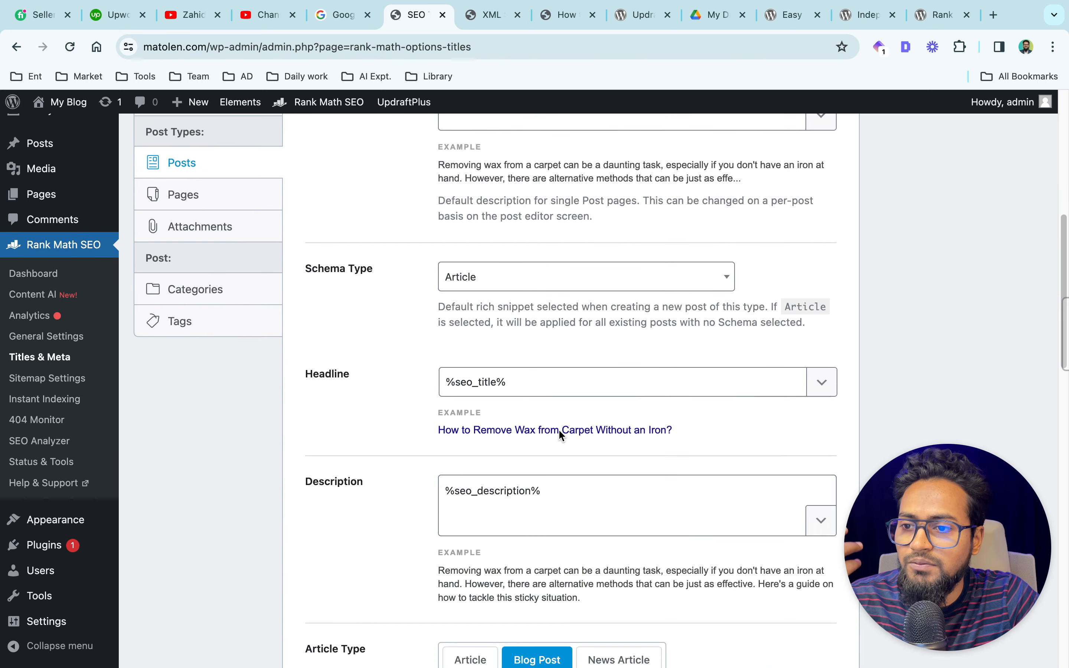
pyautogui.scroll(-5, 560, 436)
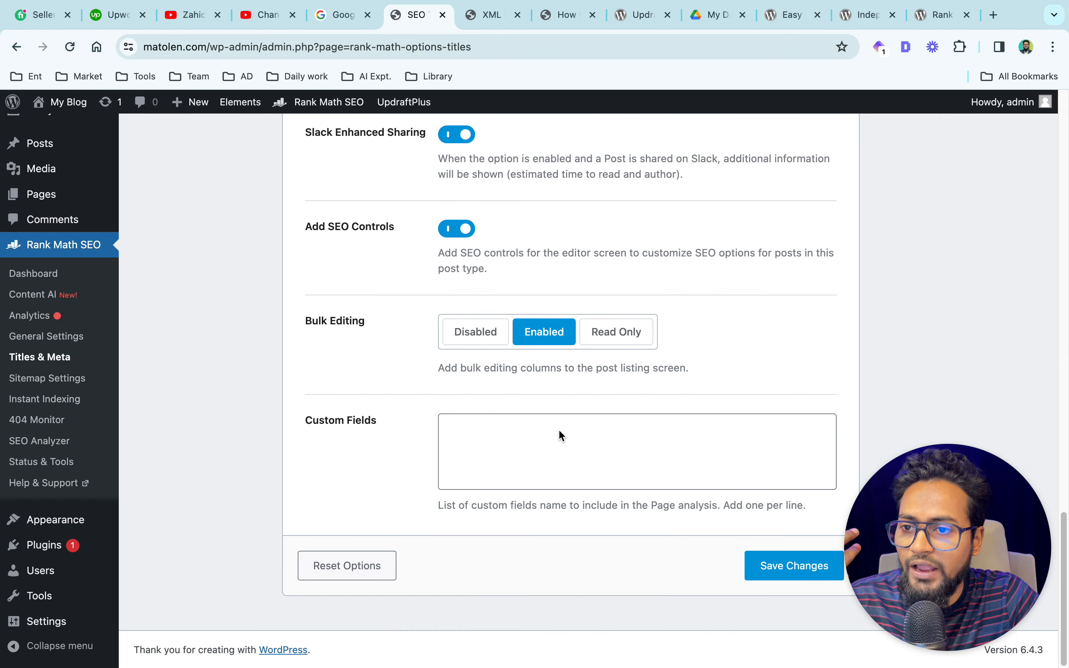
pyautogui.scroll(20, 558, 431)
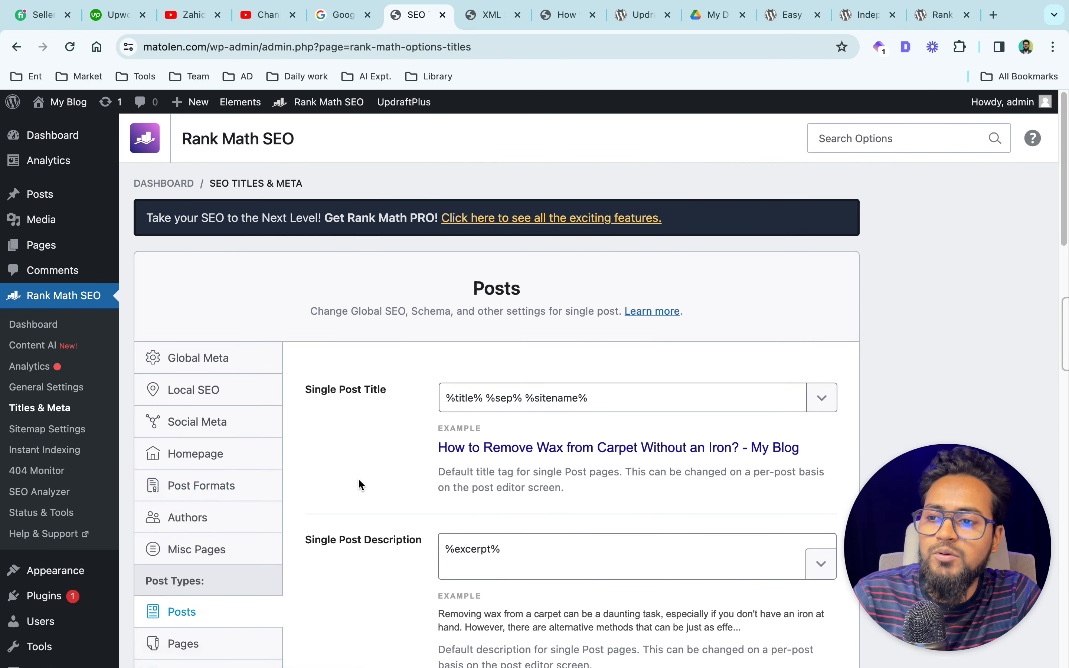
pyautogui.scroll(-2, 359, 484)
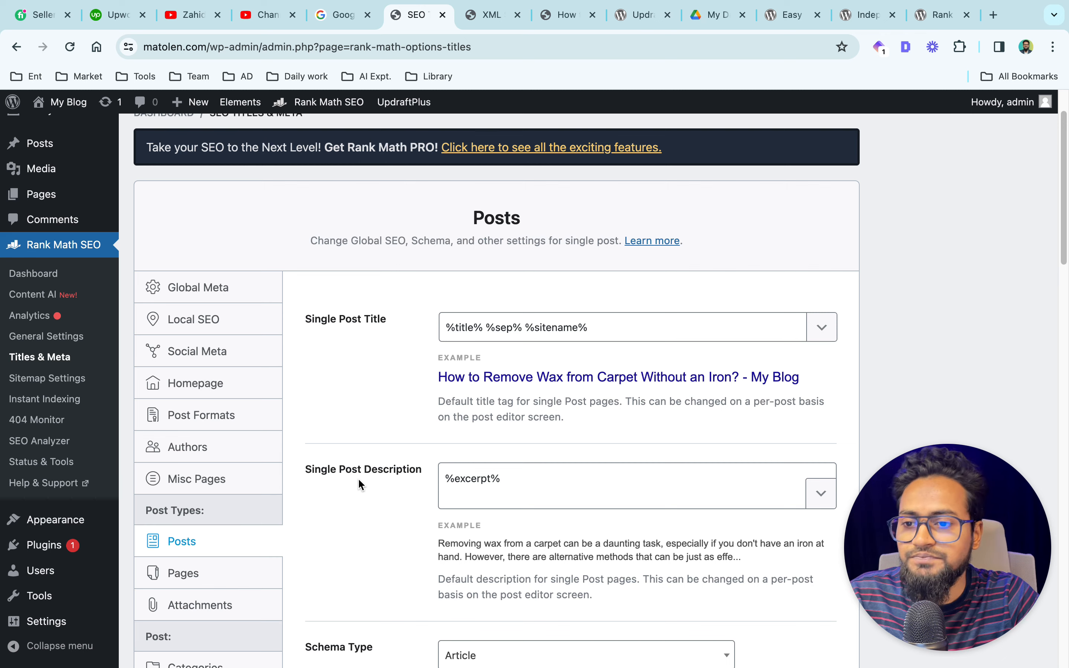
# Switch to the Notion plugin list, expand the "Cache plugin for website" entry, and view the linked LiteSpeed Cache page on WordPress.org
pyautogui.hotkey('ctrl', 'Left')
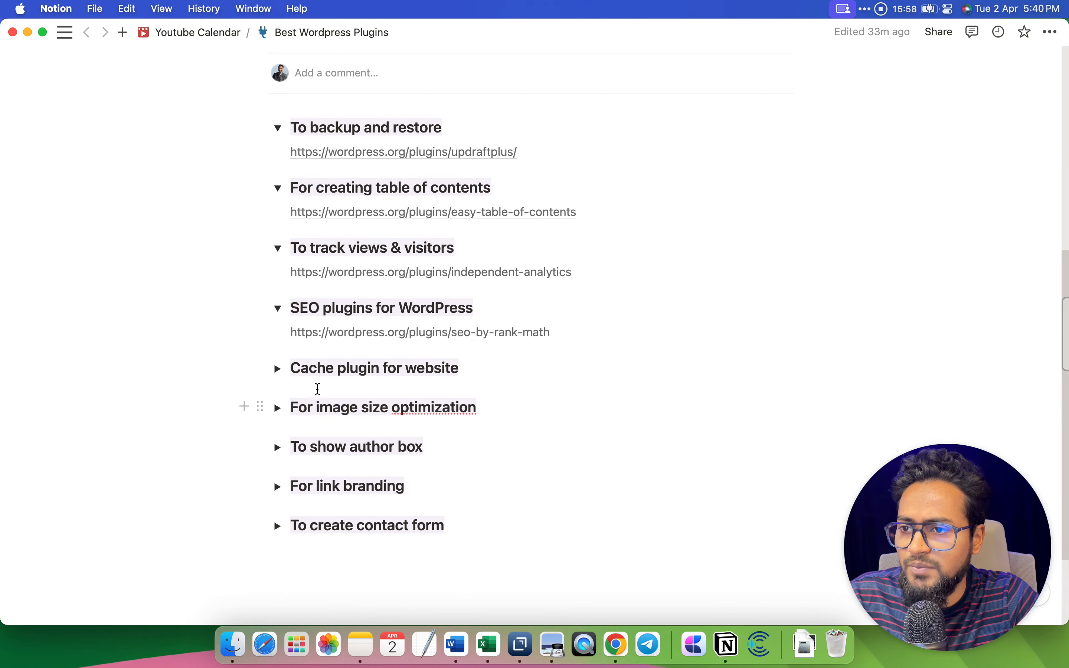
pyautogui.click(277, 368)
pyautogui.click(471, 396)
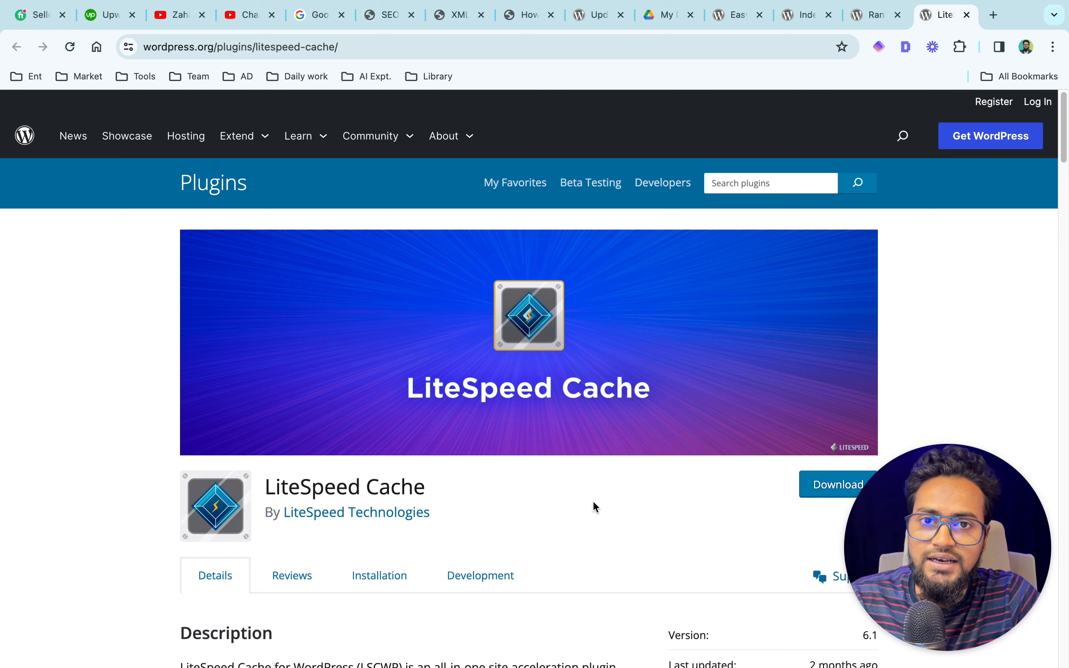
pyautogui.scroll(-4, 505, 461)
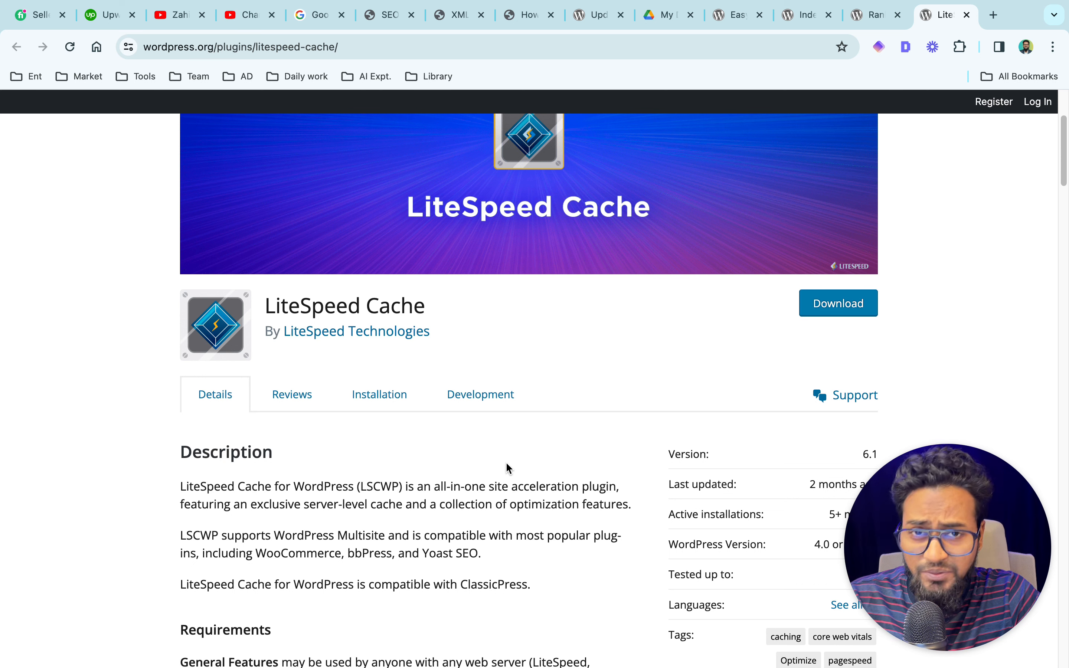
pyautogui.scroll(3, 597, 423)
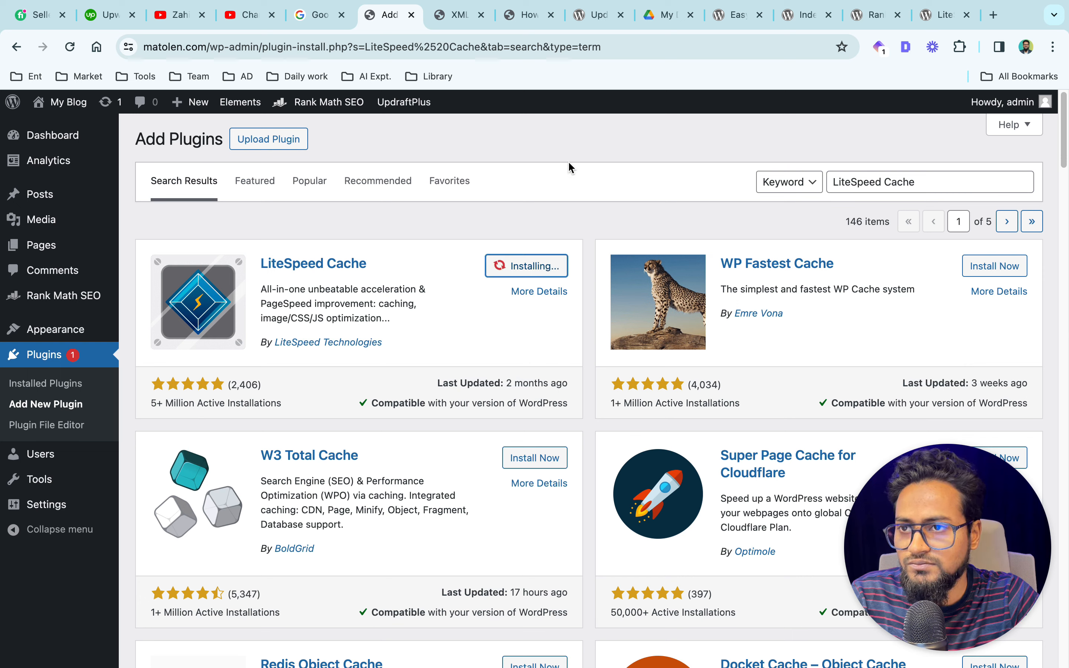
# Activate the LiteSpeed Cache plugin and open its dashboard
pyautogui.click(541, 266)
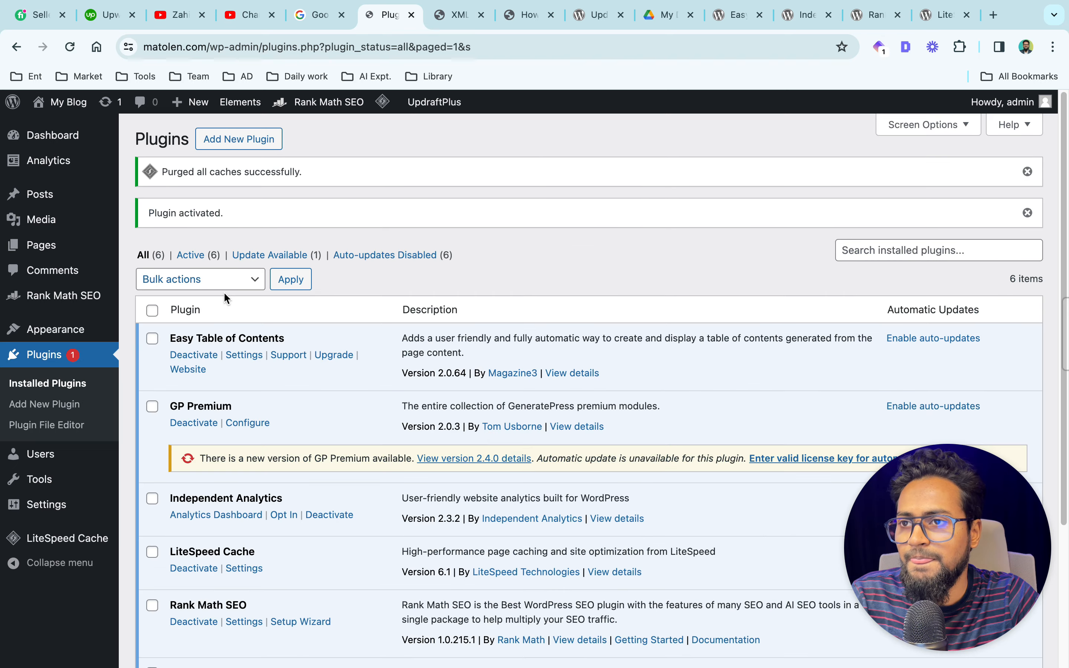
pyautogui.scroll(-5, 247, 340)
pyautogui.moveTo(62, 491)
pyautogui.moveTo(28, 544)
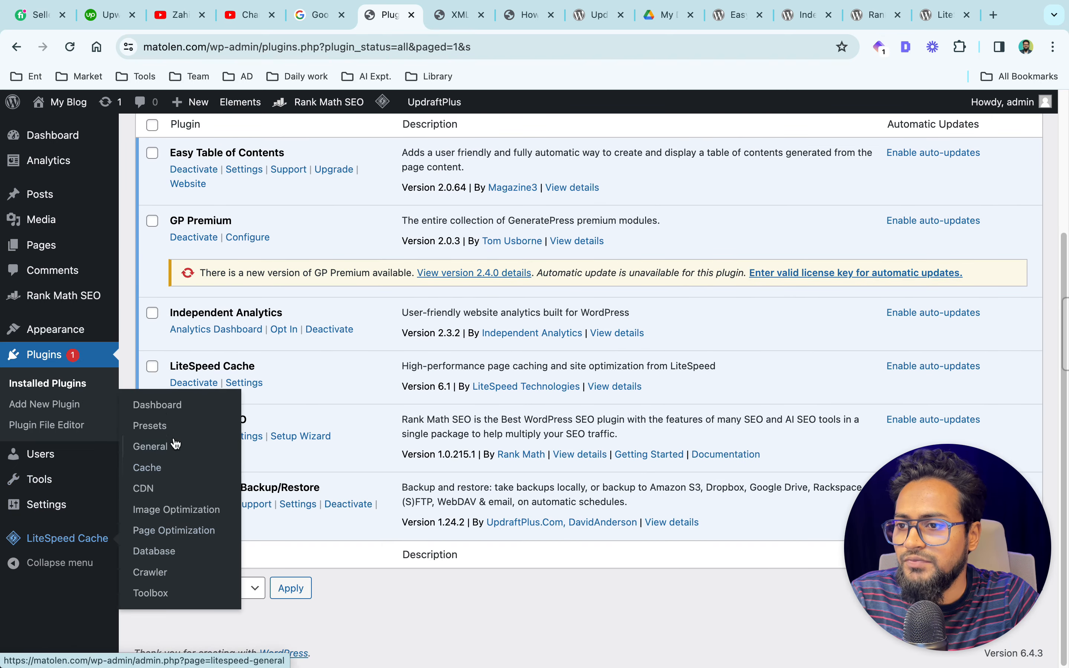
pyautogui.click(161, 405)
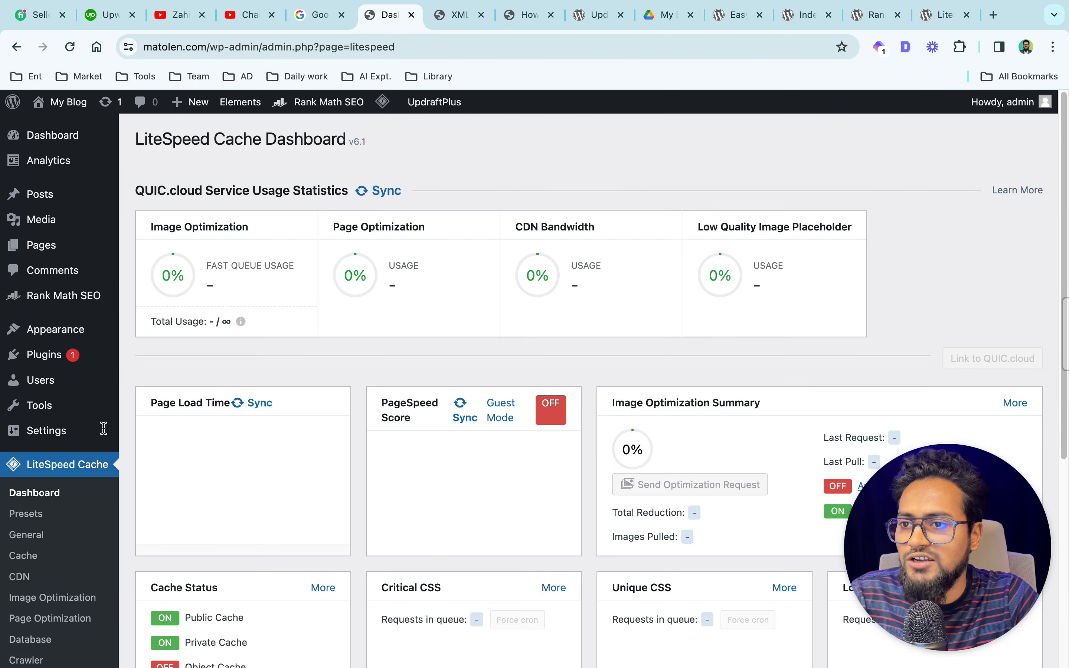
# Save the Purge settings in LiteSpeed Cache's Cache section and purge all caches
pyautogui.scroll(-1, 89, 448)
pyautogui.click(23, 546)
pyautogui.click(299, 189)
pyautogui.click(986, 244)
pyautogui.moveTo(385, 107)
pyautogui.click(397, 187)
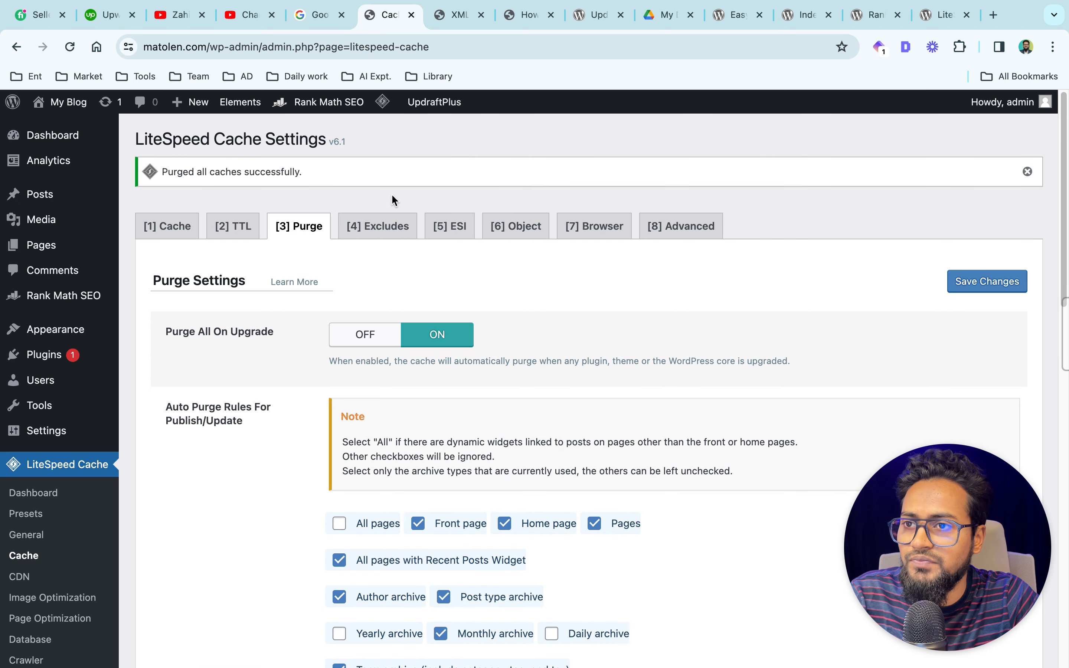